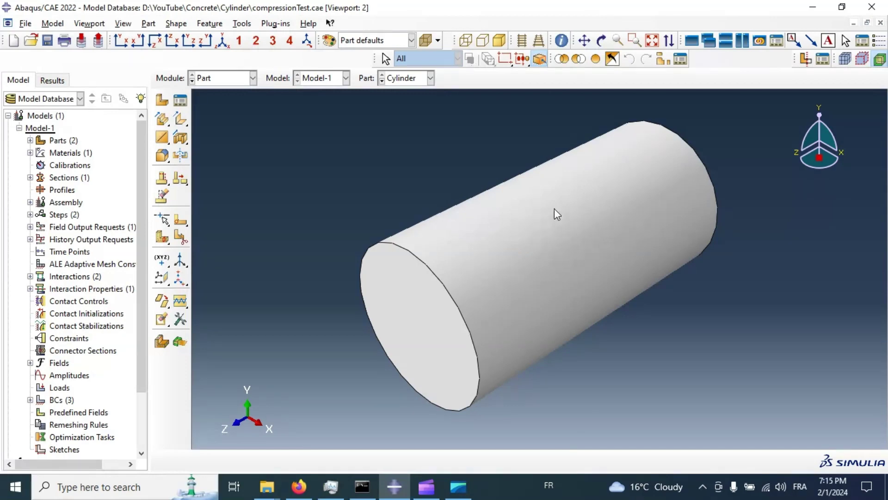
- Create a 3D deformable shell extrusion part named 'SheetComposite' and continue to its sketch
click(162, 99)
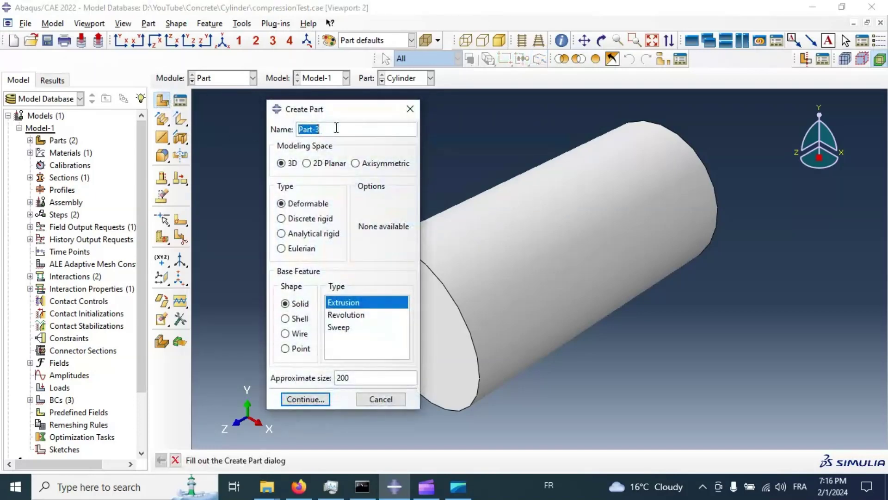
text(C)
key(BackSpace)
text(SheetCompos)
key(BackSpace)
text(site)
click(296, 319)
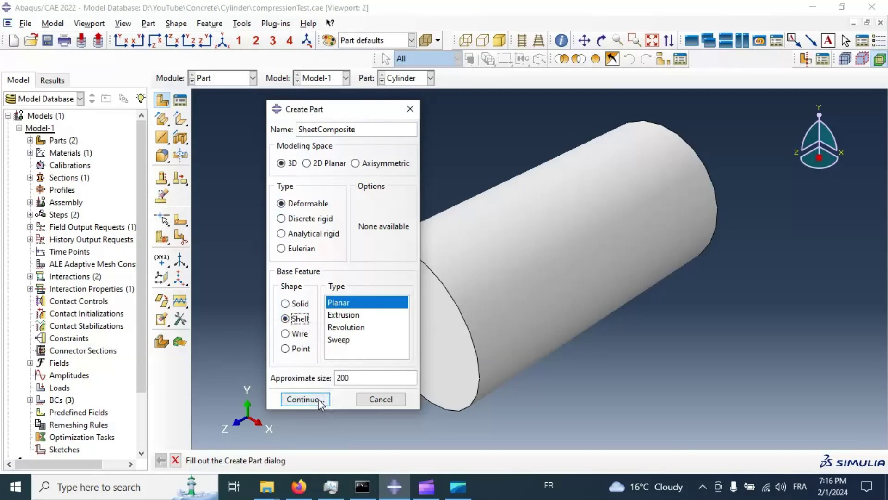
click(343, 315)
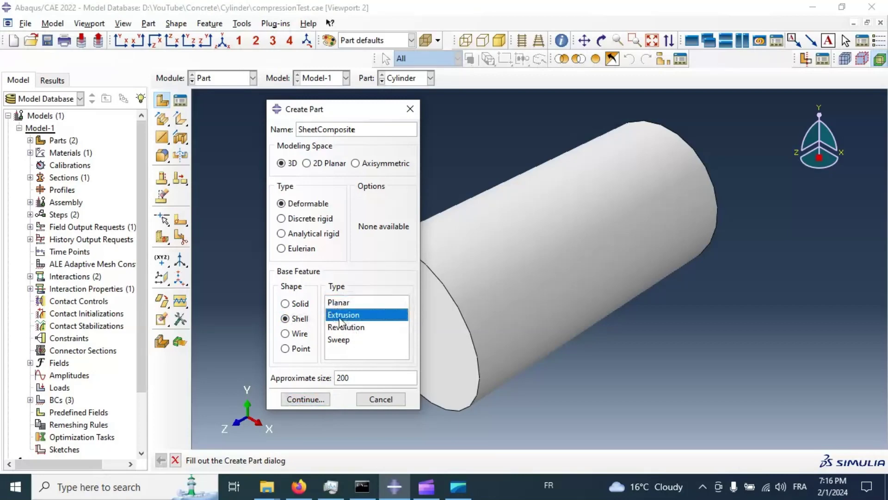
click(304, 399)
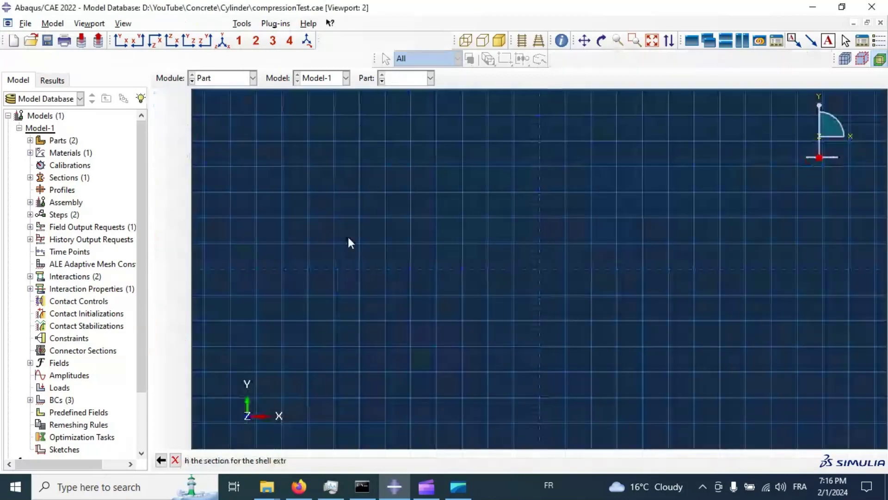
- Sketch a circle centred at the origin and dimension its radius to 75
click(162, 120)
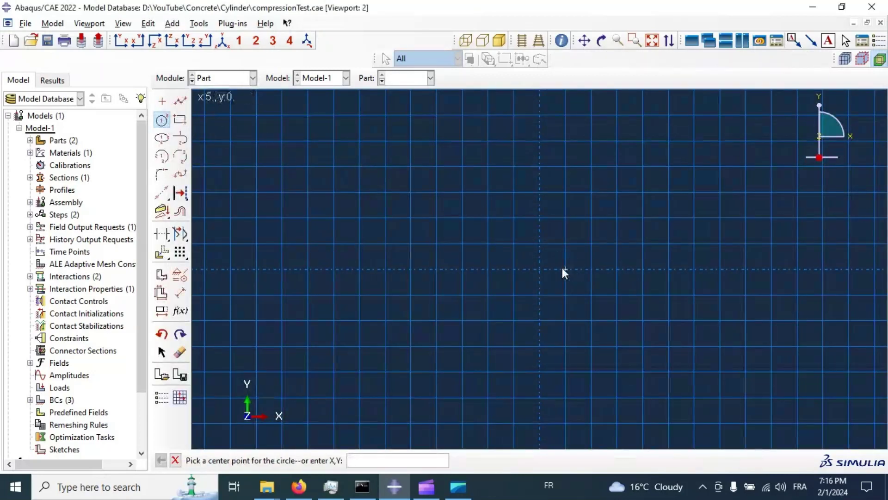
click(540, 269)
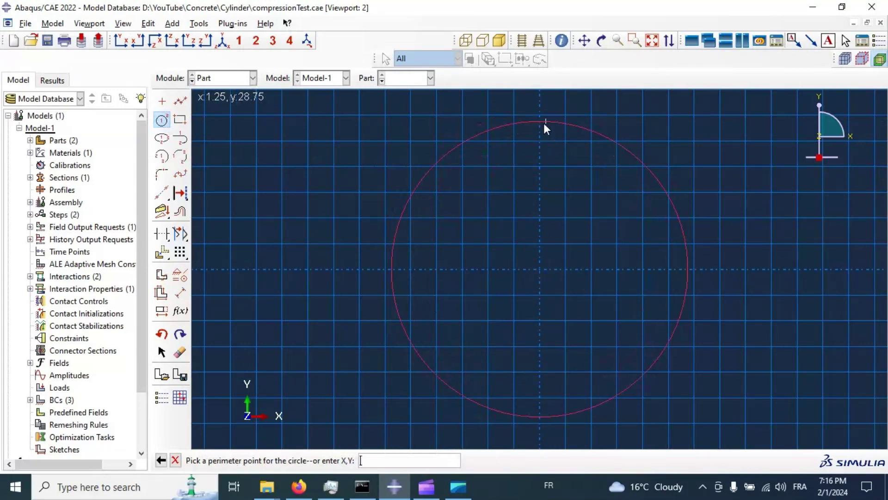
click(539, 115)
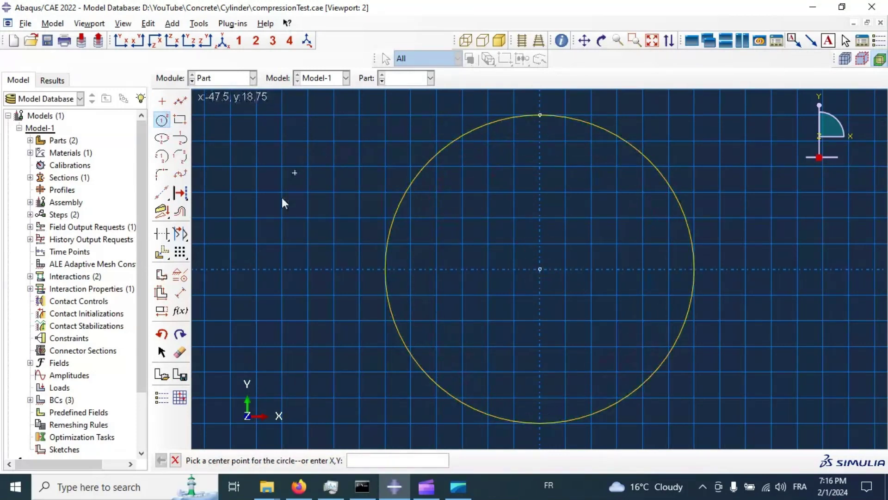
click(181, 292)
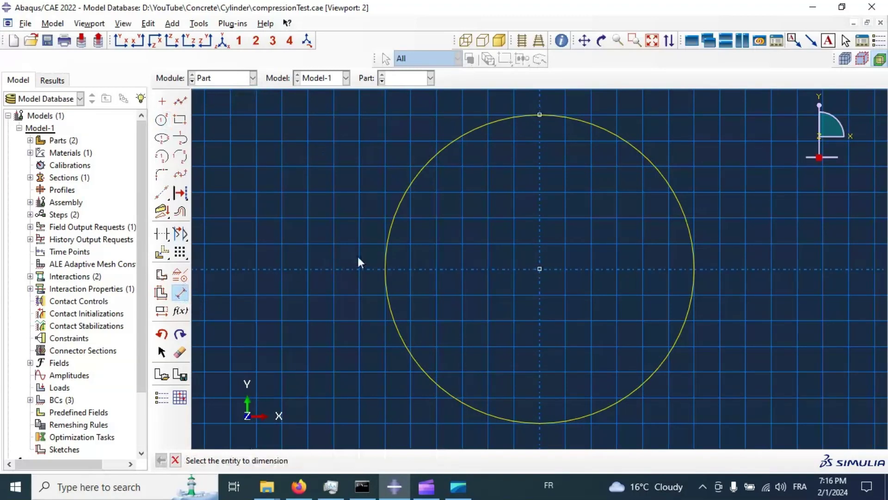
click(385, 243)
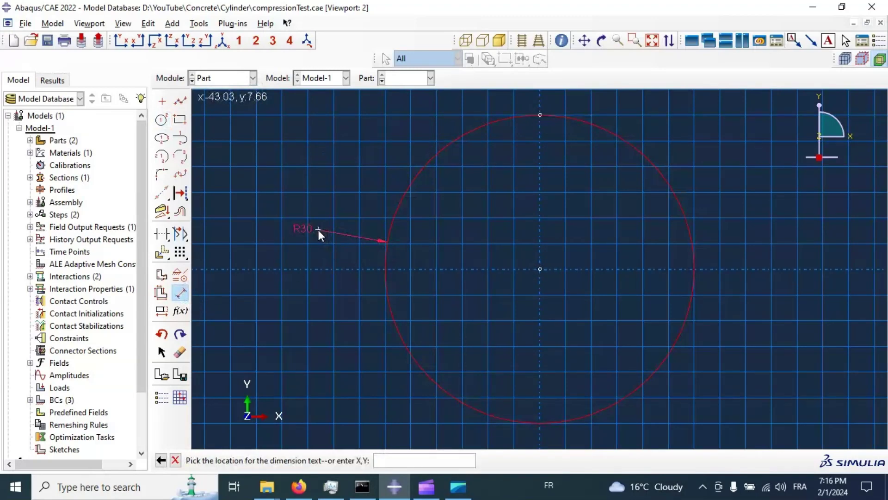
click(318, 228)
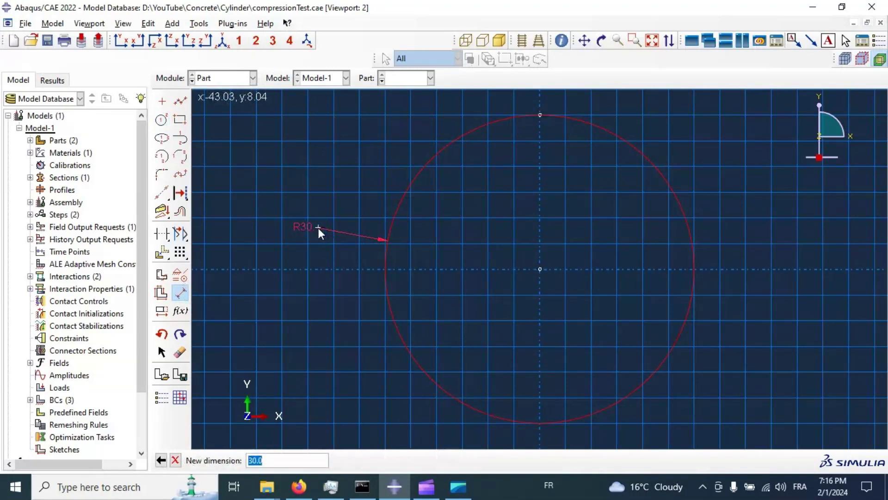
text(75)
key(Return)
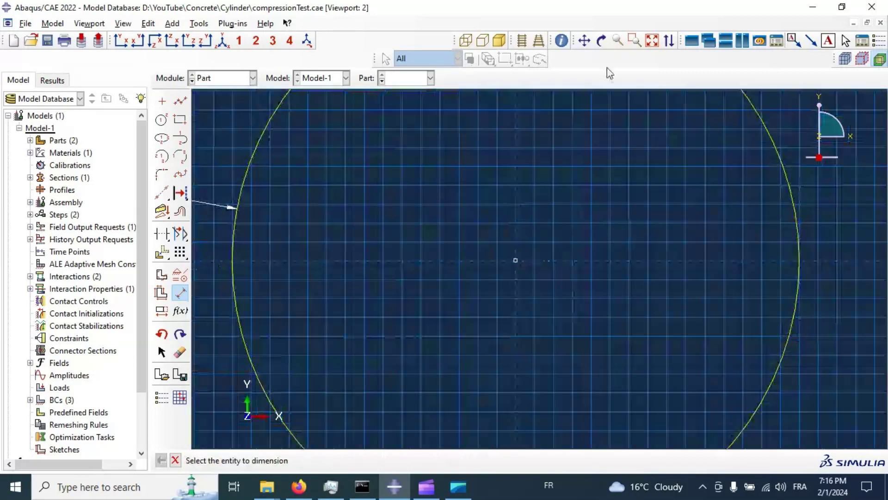
click(652, 40)
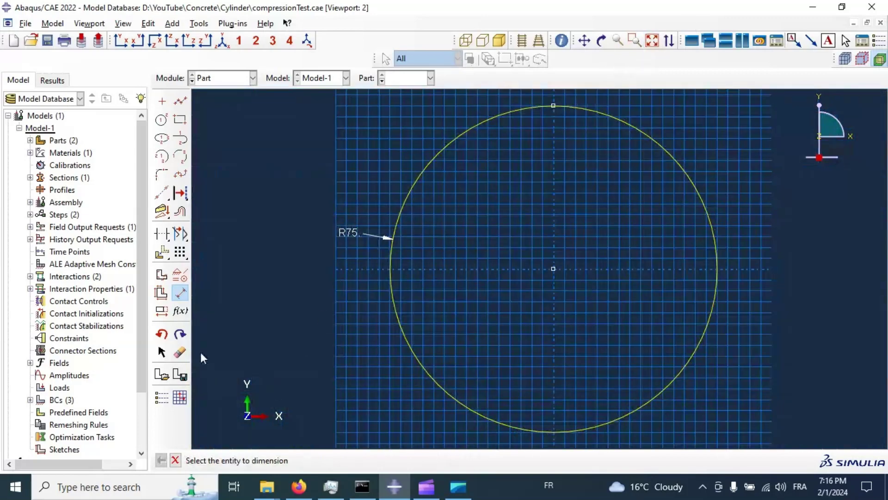
click(176, 460)
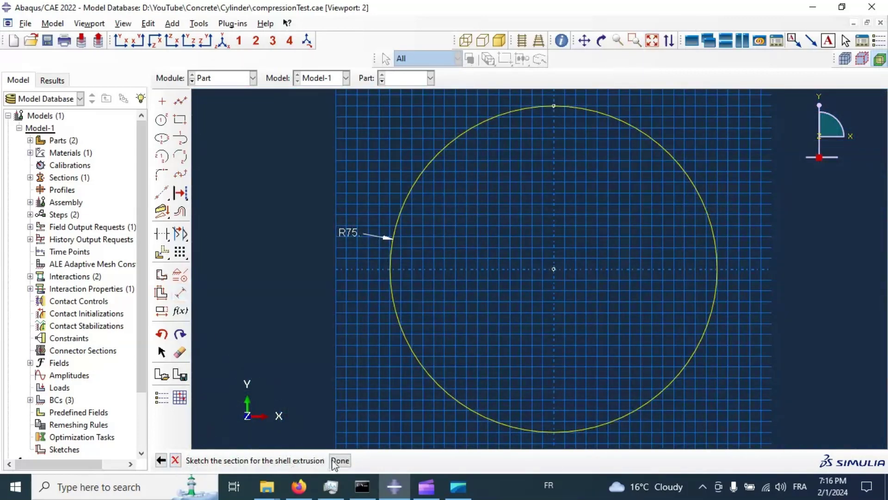
- Extrude the circle as a shell to a depth of 300 and rotate the view
middle_click(354, 241)
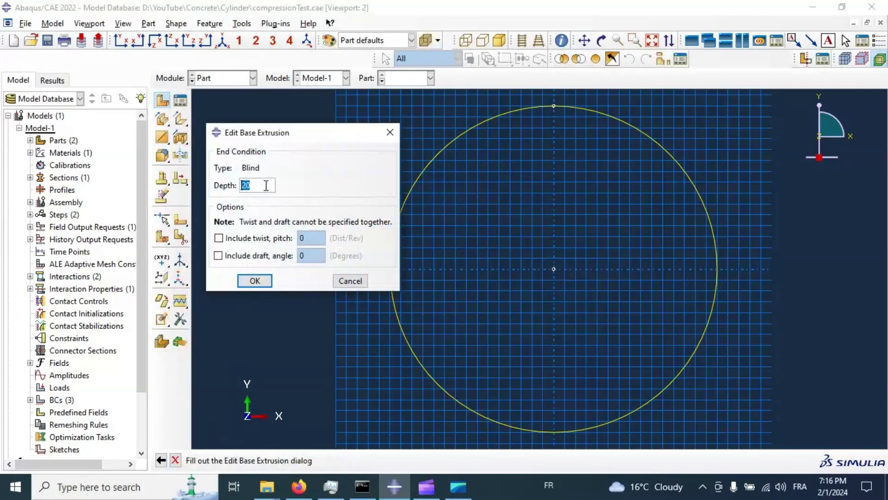
text(20)
drag(255, 185, 241, 184)
text(300)
click(265, 282)
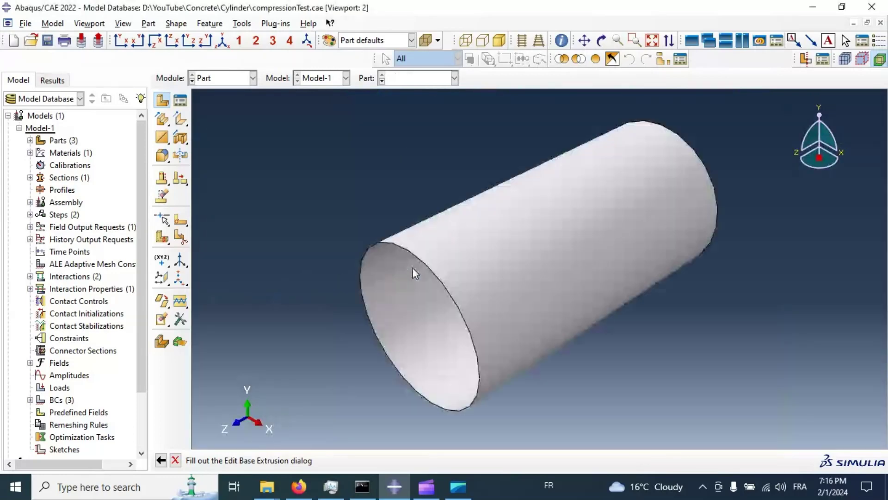
click(601, 40)
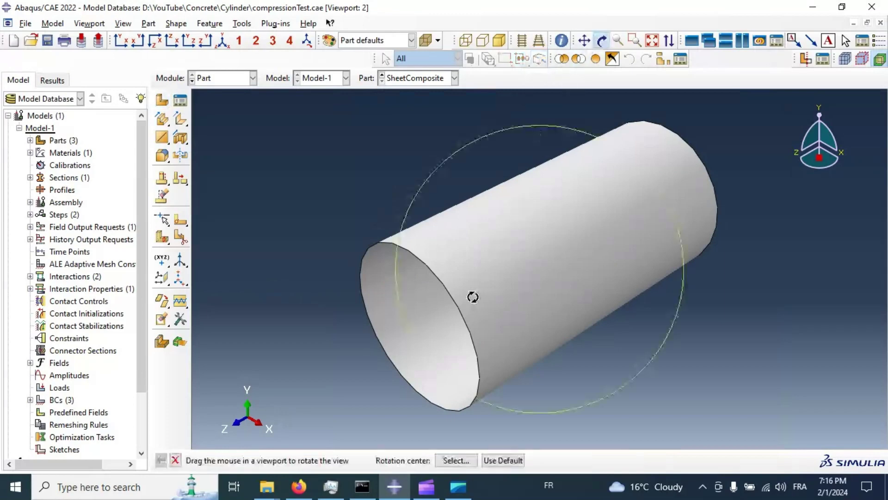
drag(471, 298, 549, 248)
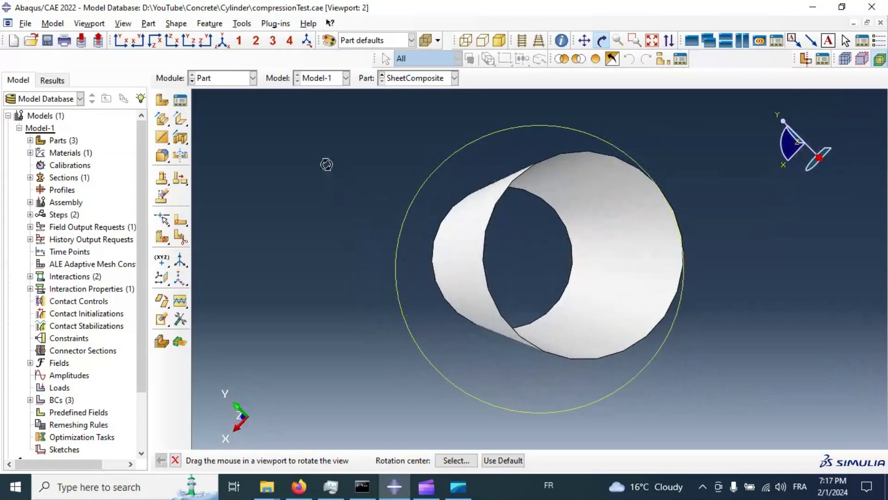
- In the Property module, create material 'Composite' with Lamina-type elastic behaviour
click(231, 78)
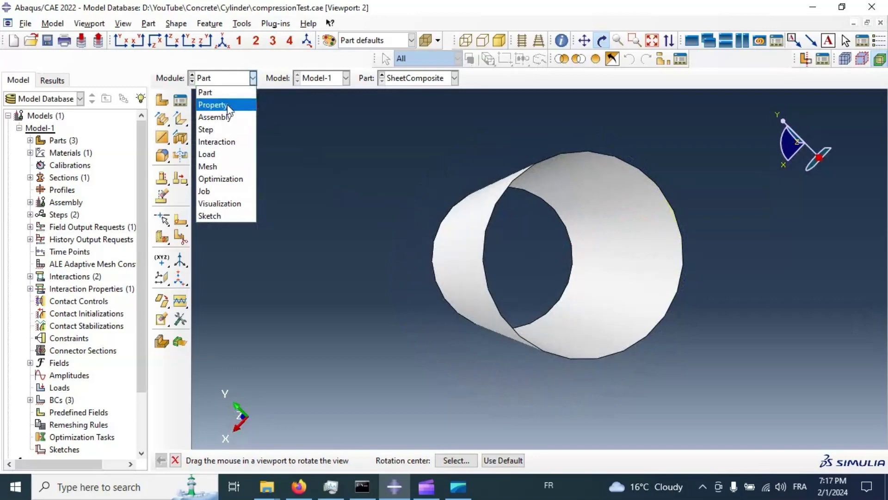
click(223, 103)
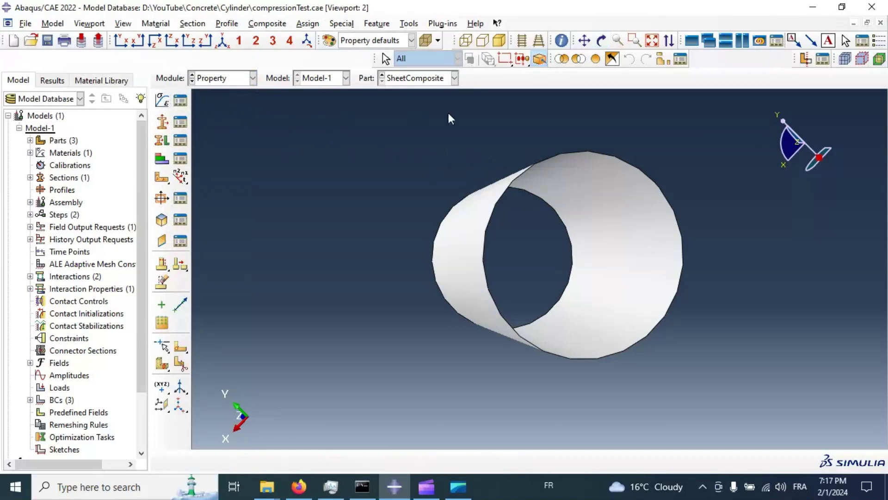
click(163, 100)
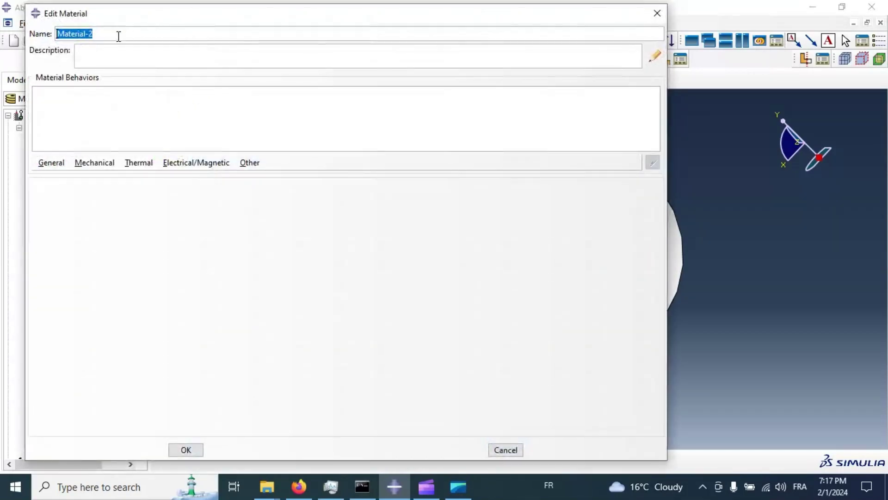
text(S)
key(BackSpace)
text(Composite)
click(96, 166)
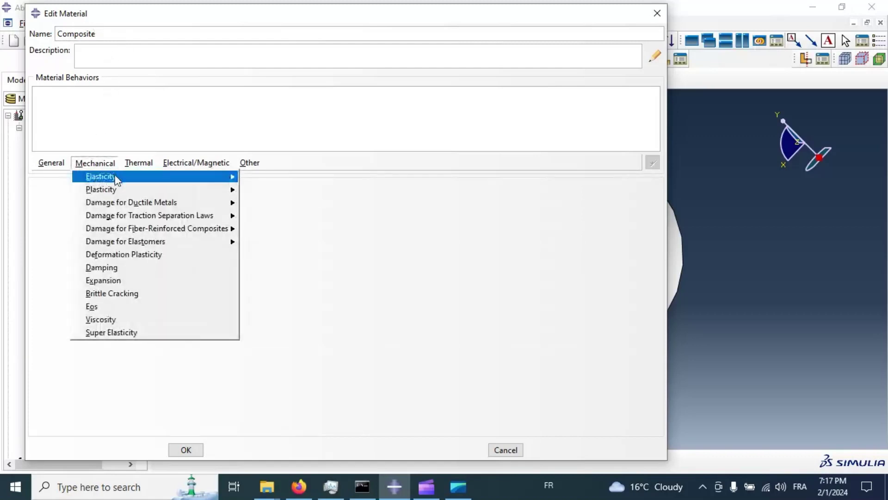
mouse_move(204, 180)
click(266, 181)
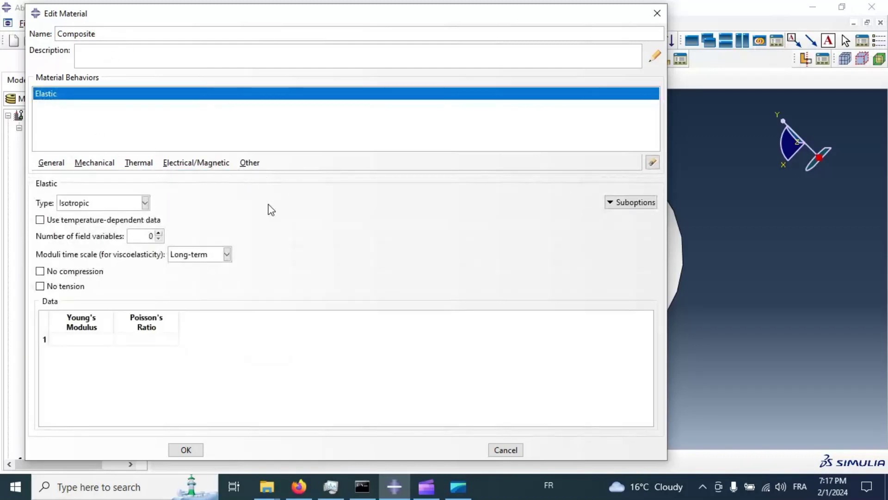
click(91, 203)
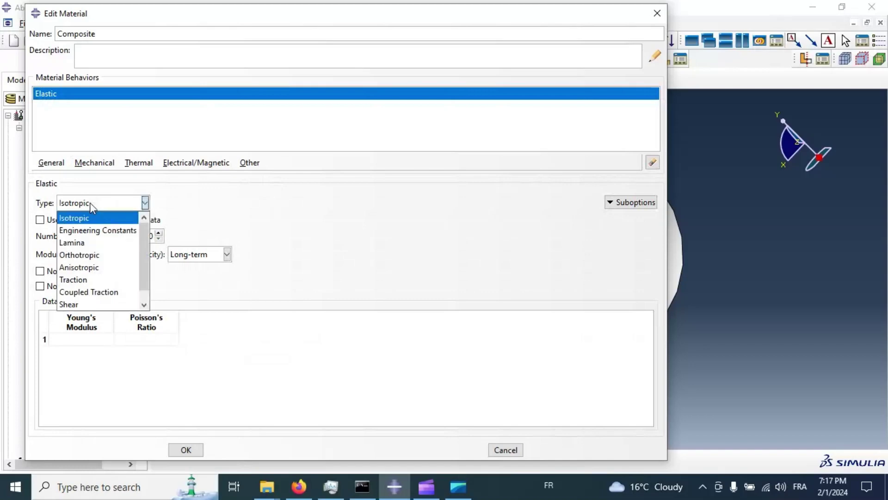
click(86, 245)
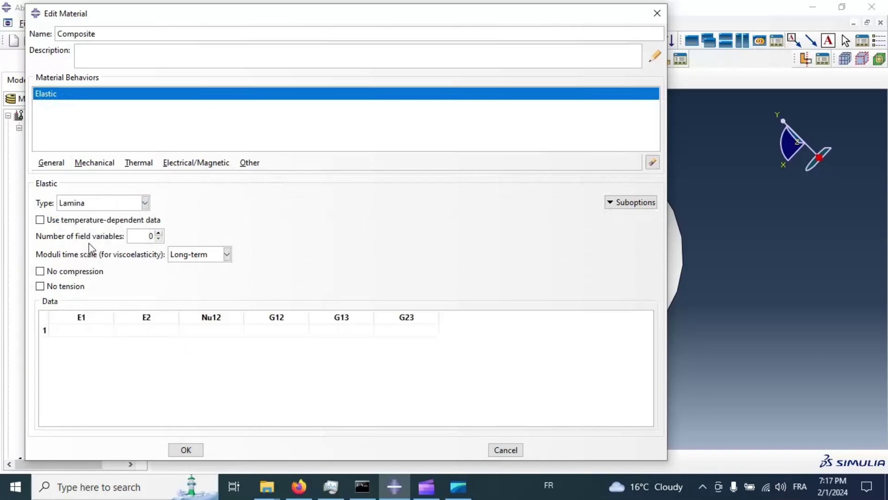
- Enter E1 170000, E2 9000 and Nu12 0.34 in the lamina elasticity row
click(97, 331)
text(17000)
key(Tab)
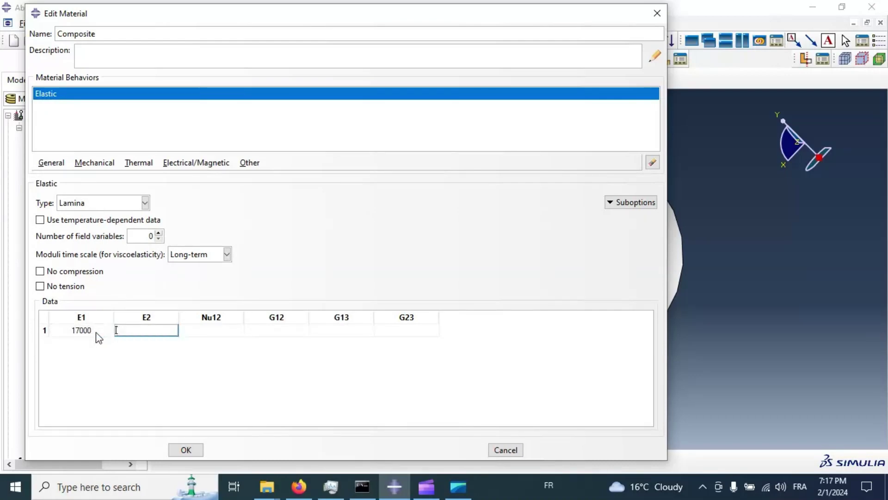
click(99, 330)
click(99, 330)
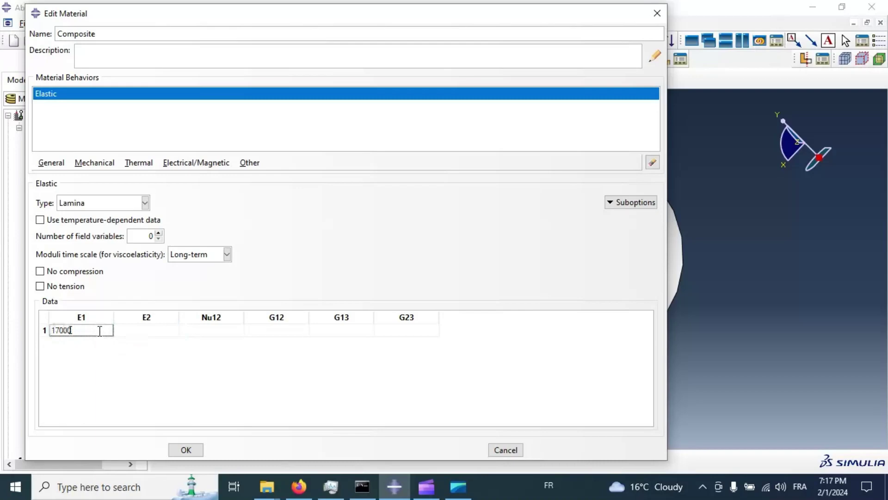
text(0)
key(Tab)
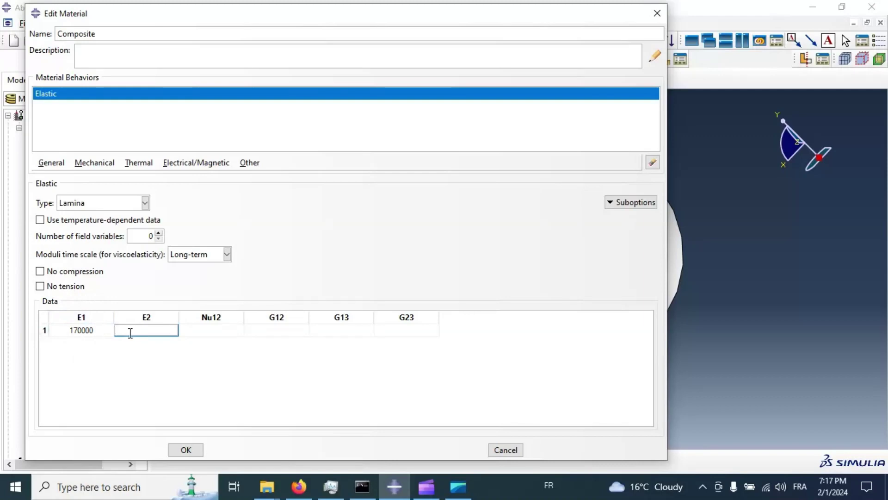
text(9000)
key(Tab)
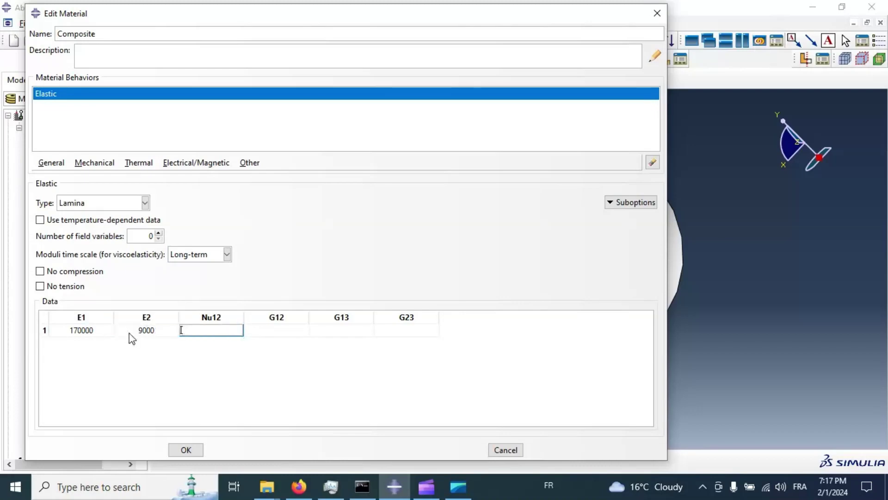
text(0.34)
key(Tab)
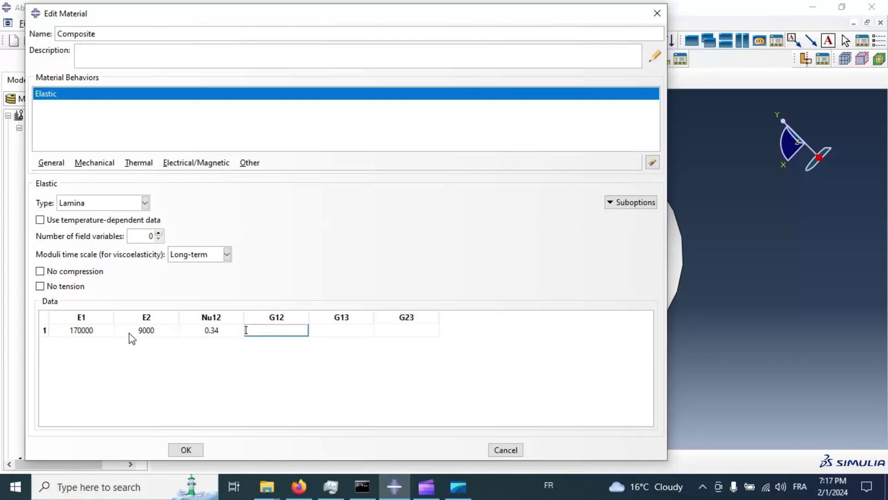
- Enter shear moduli G12 4800, G13 4800 and G23 4500
text(4800)
key(Tab)
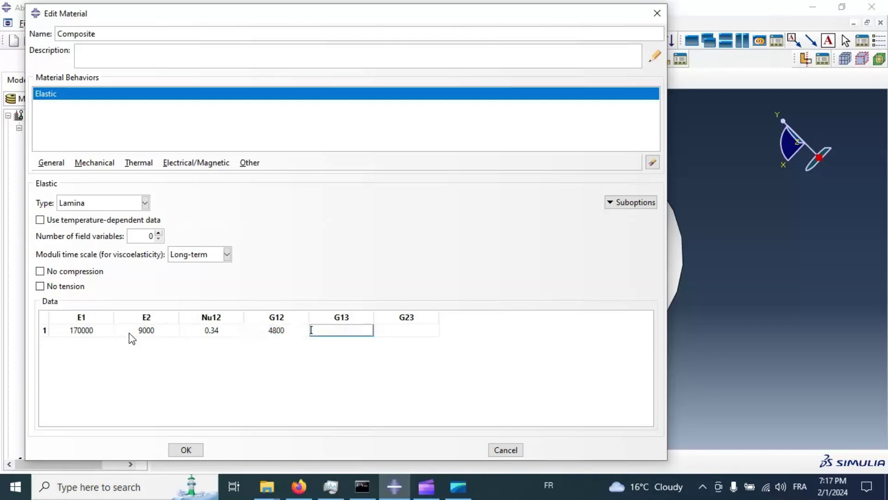
text(4800)
key(Tab)
text(450)
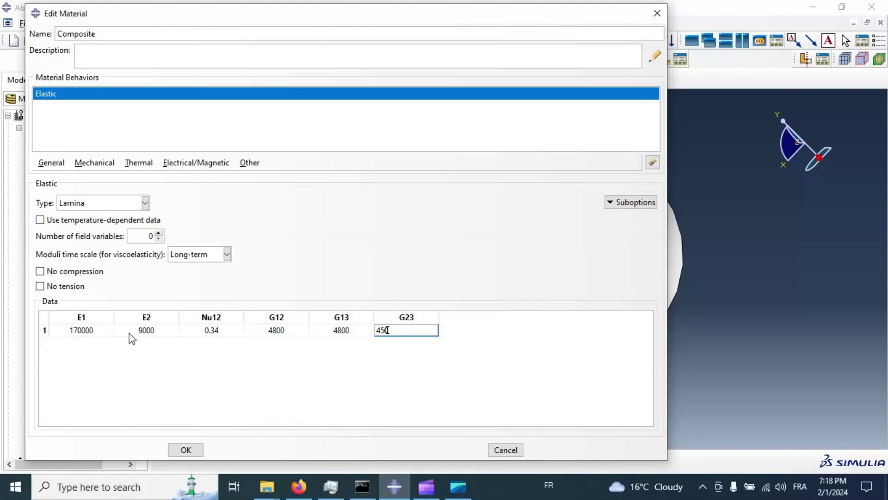
text(0)
click(392, 330)
- Save the material and start a 5-ply conventional shell composite layup named 'SheetLayup'
click(198, 449)
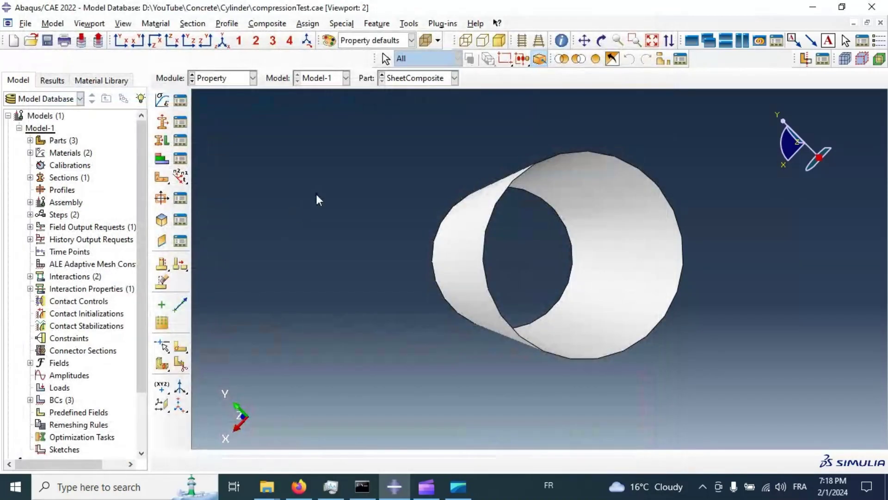
click(162, 159)
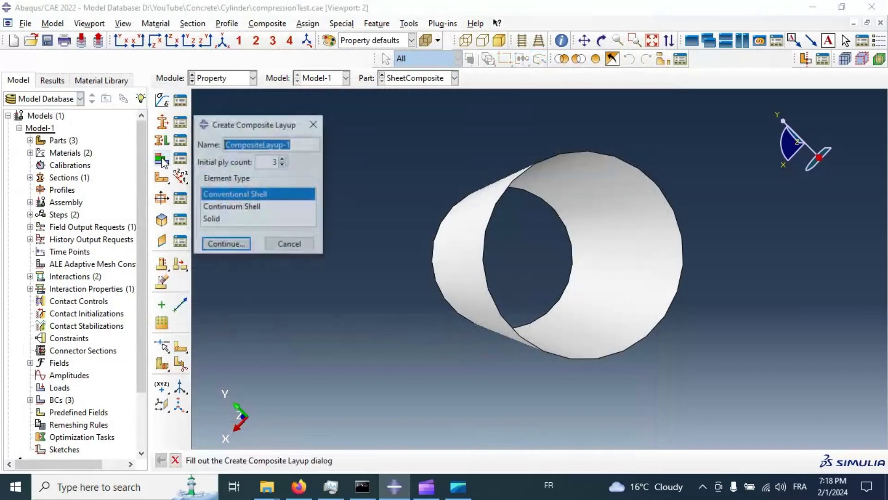
mouse_move(295, 147)
mouse_down()
mouse_move(230, 144)
mouse_move(292, 145)
mouse_up()
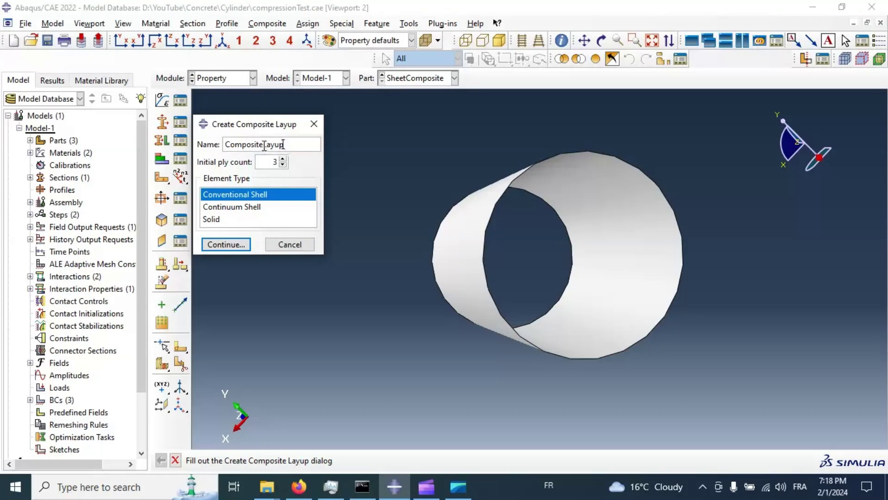
drag(263, 145, 218, 149)
text(S)
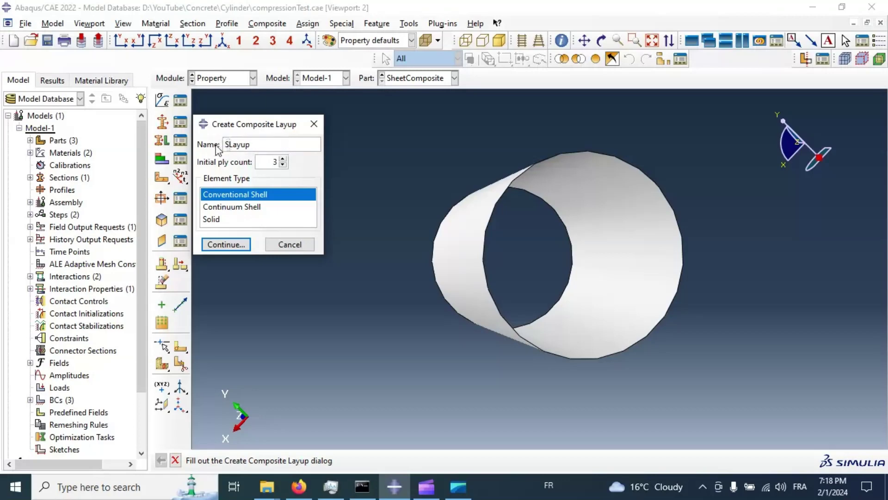
text(heet)
click(273, 162)
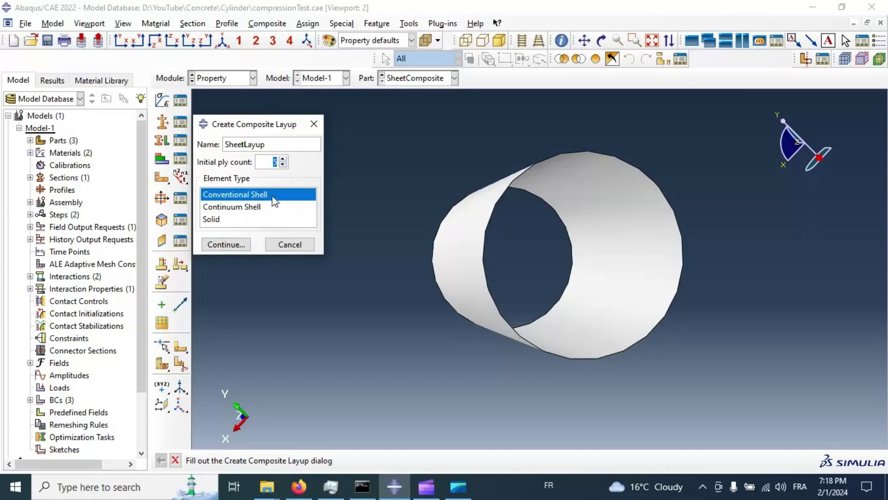
click(237, 243)
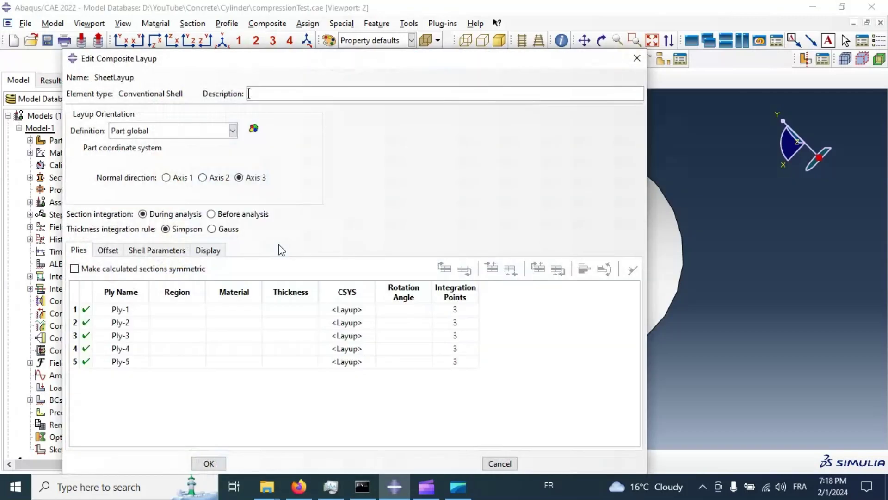
- Assign the whole cylindrical sheet as region and Composite as material for all five plies
drag(213, 65, 186, 33)
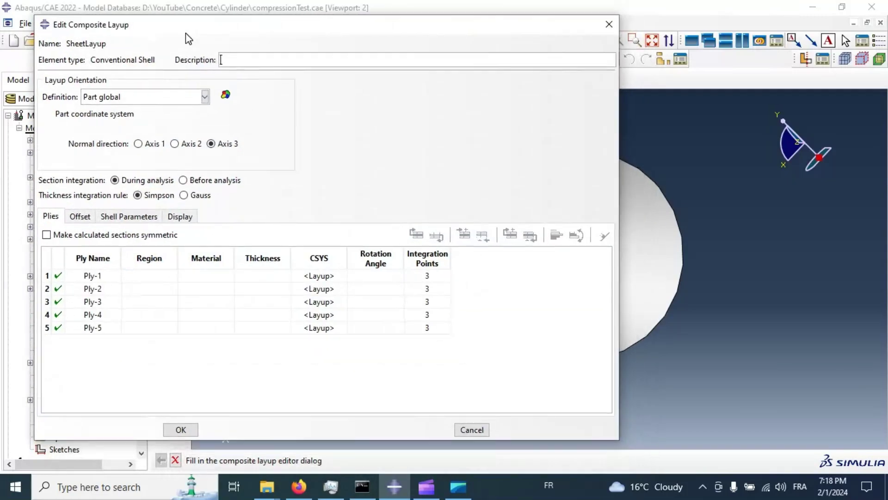
click(147, 261)
right_click(146, 260)
click(165, 265)
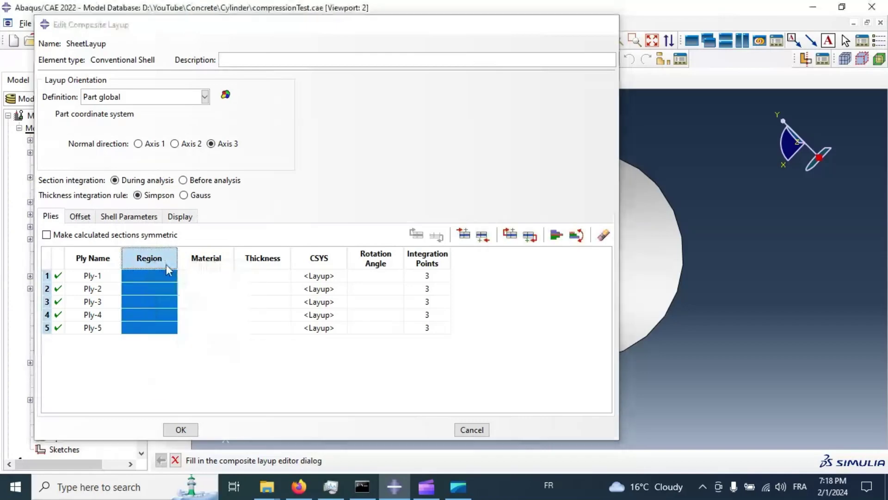
drag(361, 158, 787, 330)
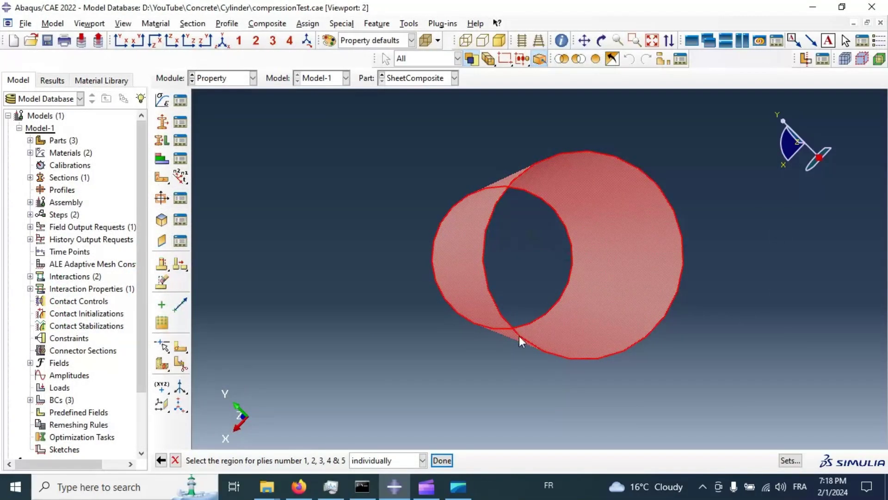
click(442, 461)
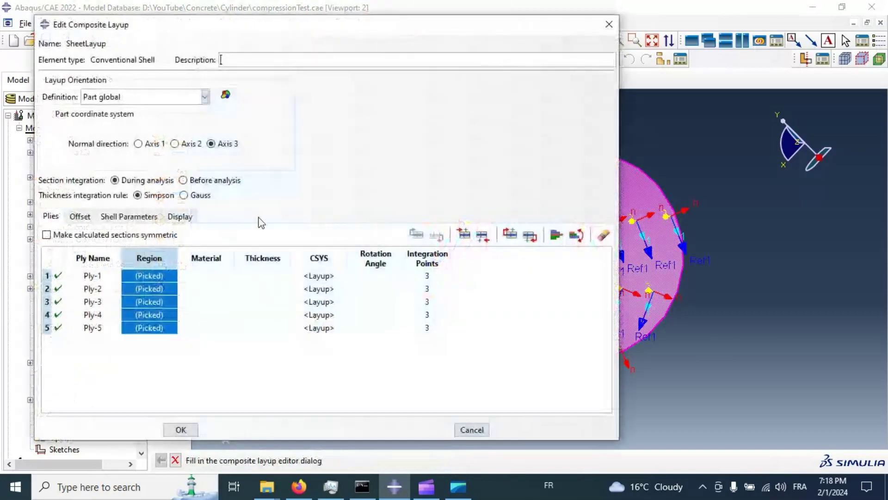
click(211, 259)
right_click(212, 262)
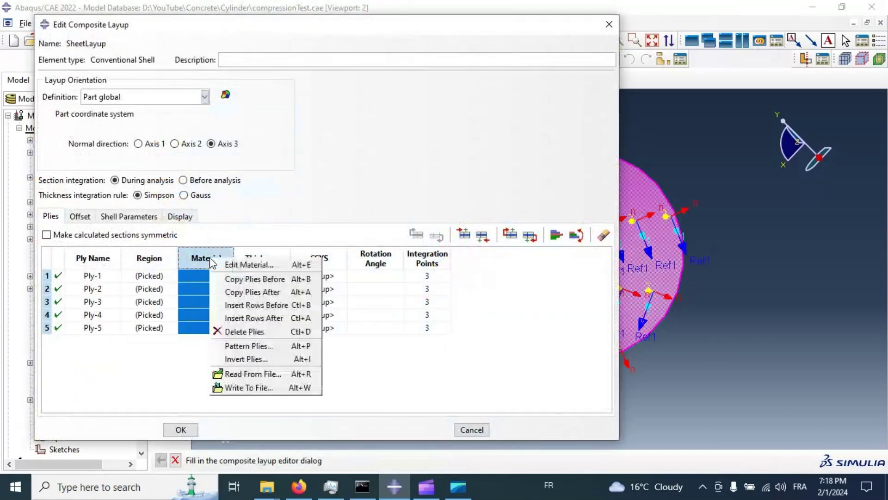
click(234, 263)
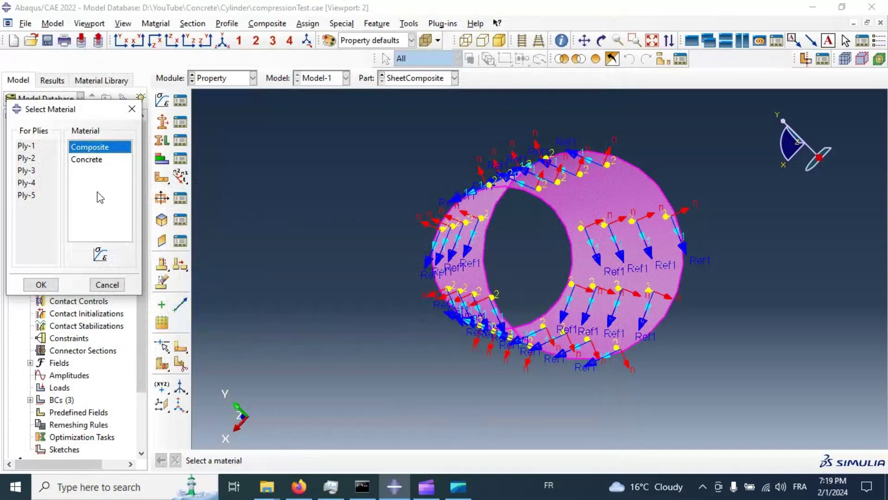
click(41, 284)
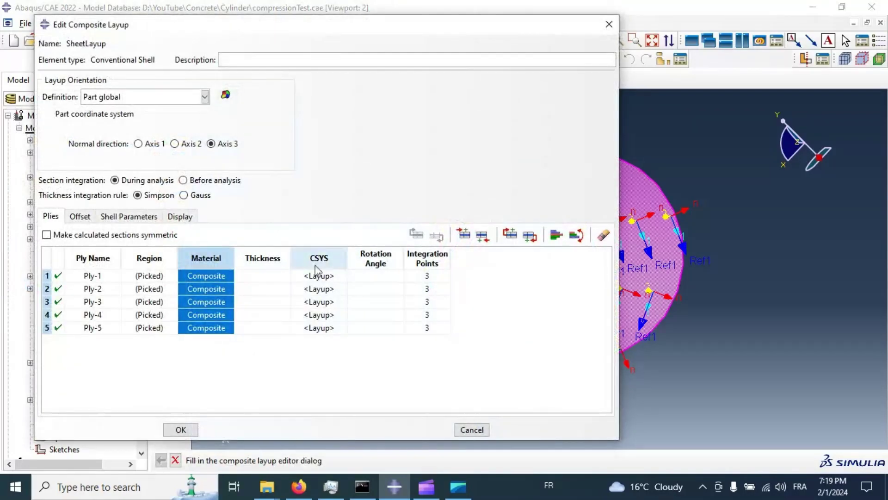
- Set every ply's thickness to 0.25
click(268, 259)
right_click(268, 260)
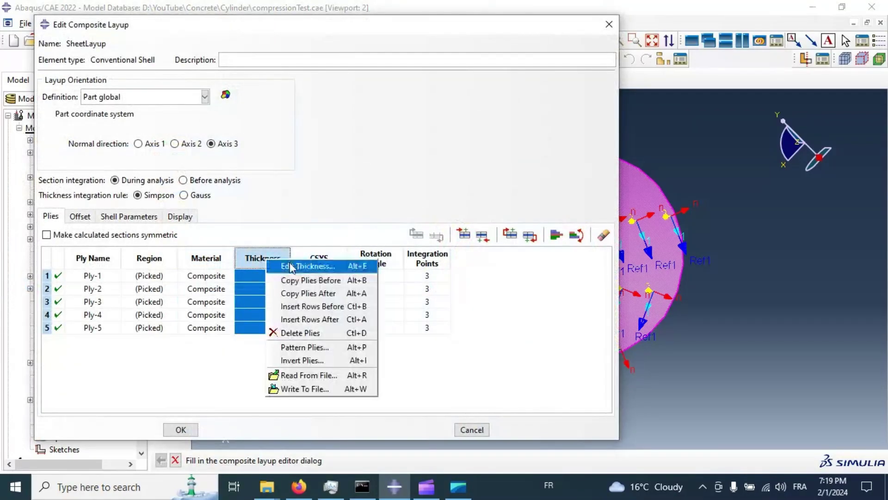
click(296, 266)
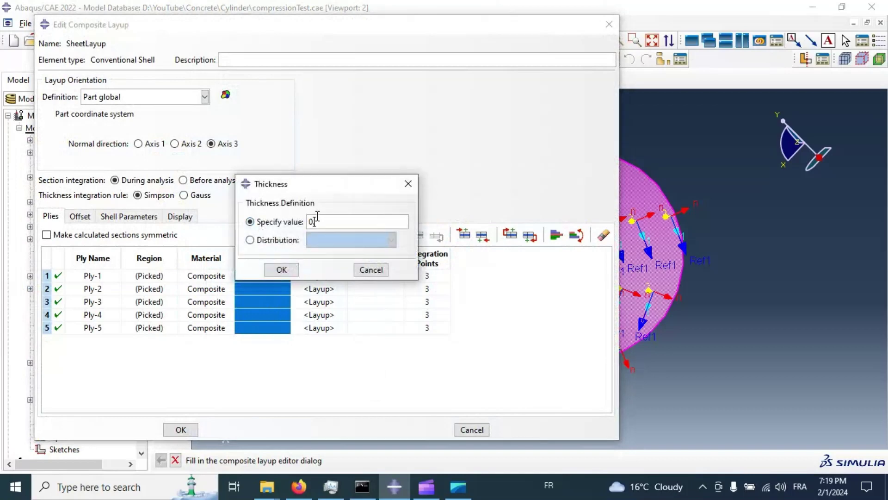
text(0.25)
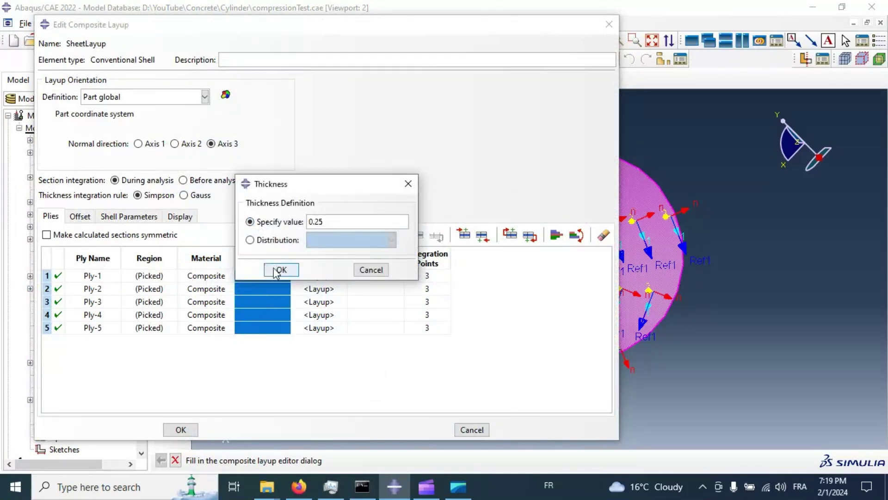
click(281, 270)
- Give the plies rotation angles 0, 45, -45, 60 and 90
right_click(379, 265)
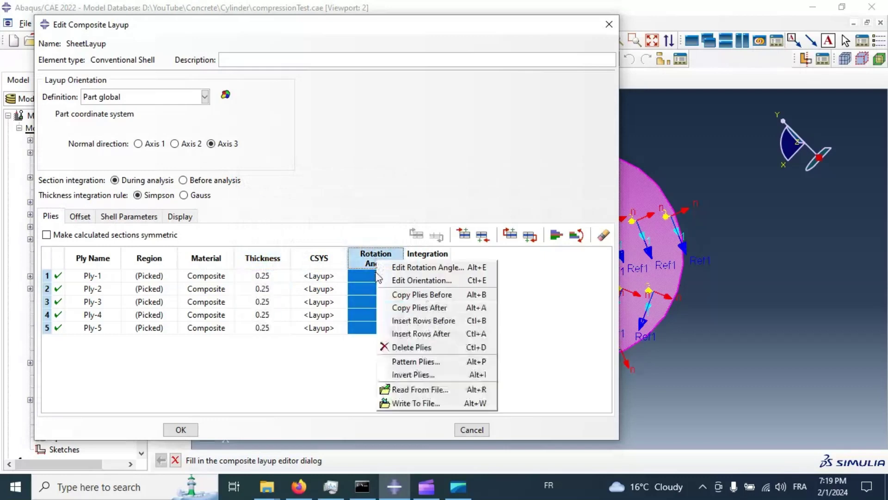
click(361, 277)
click(362, 277)
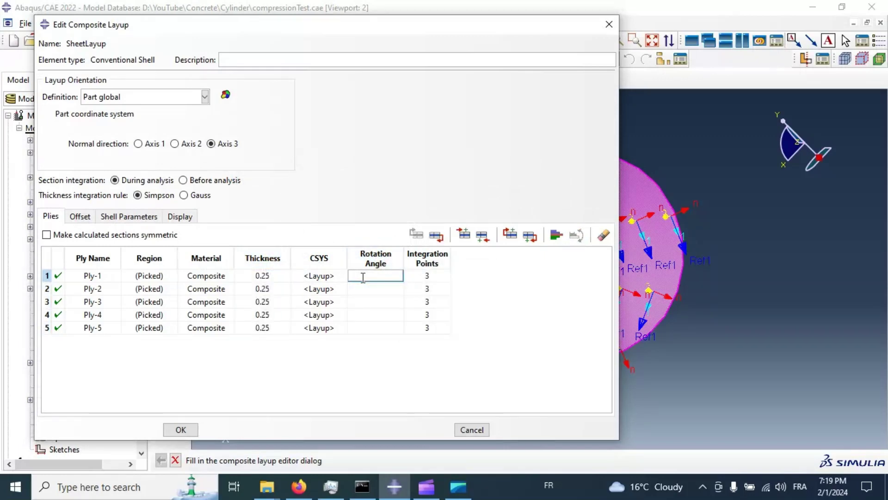
text(0)
key(Return)
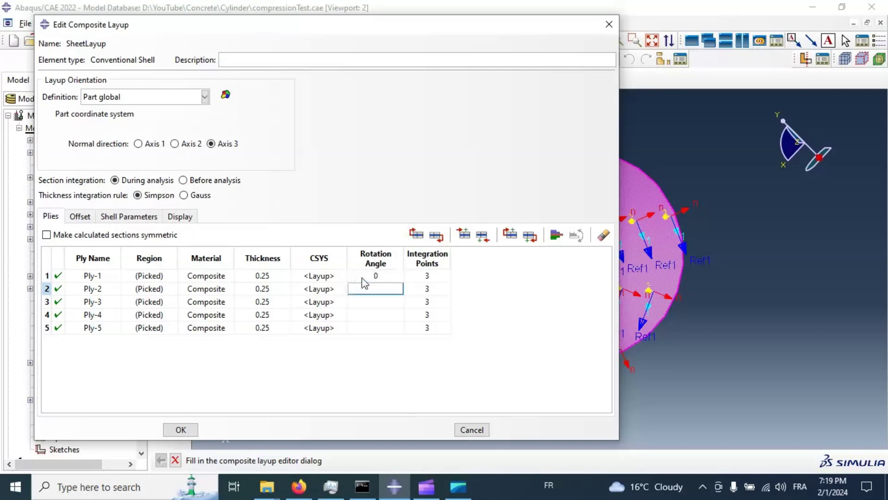
key(Return)
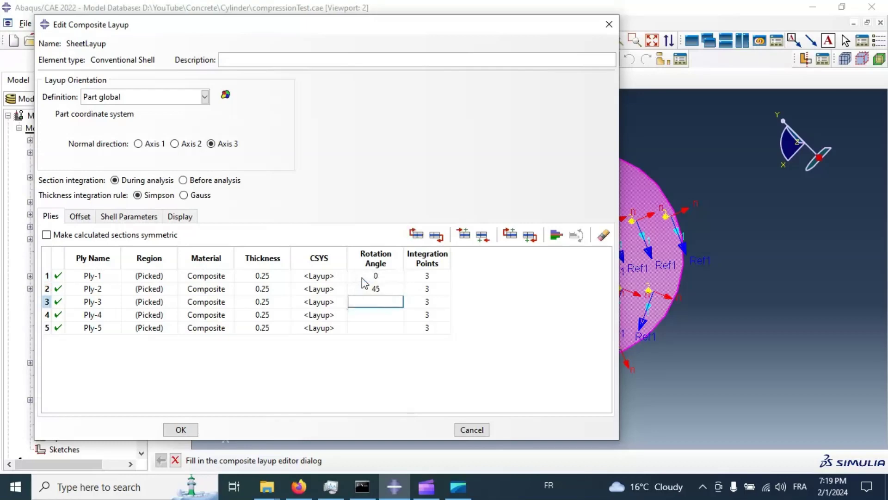
key(Return)
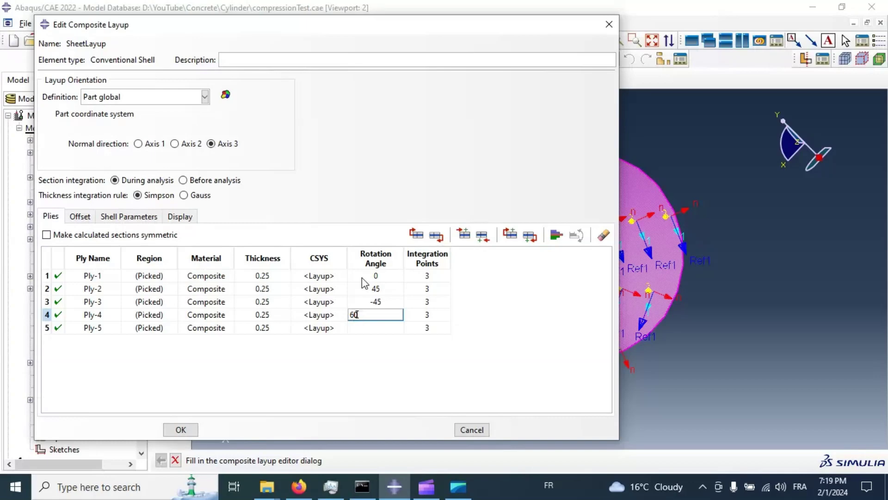
key(Return)
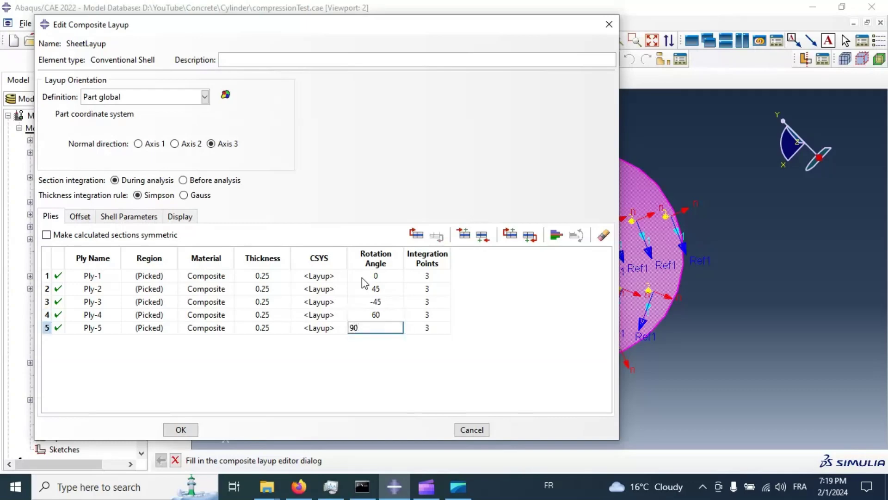
- Set one integration point for all plies and apply the layup
right_click(427, 259)
click(454, 262)
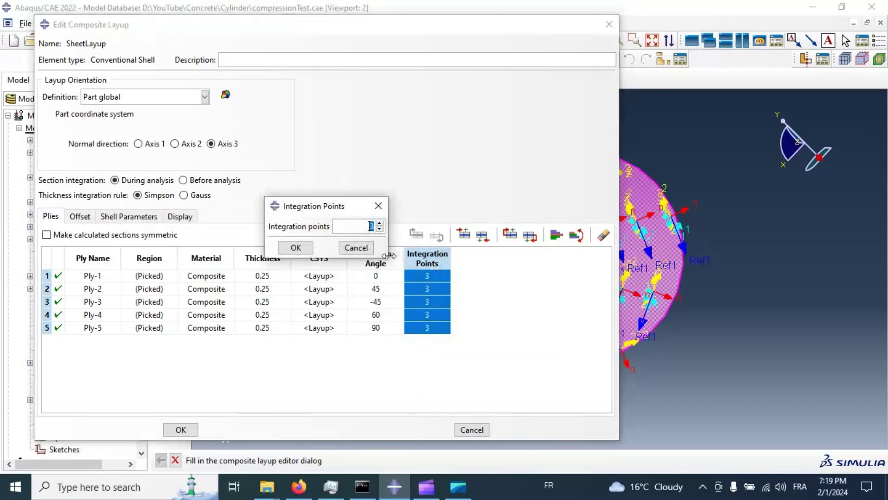
click(378, 230)
click(379, 229)
click(296, 248)
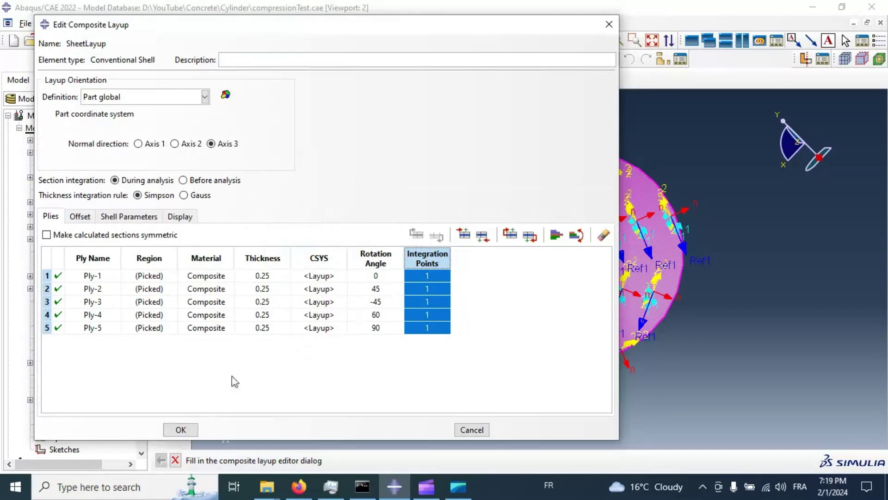
click(181, 430)
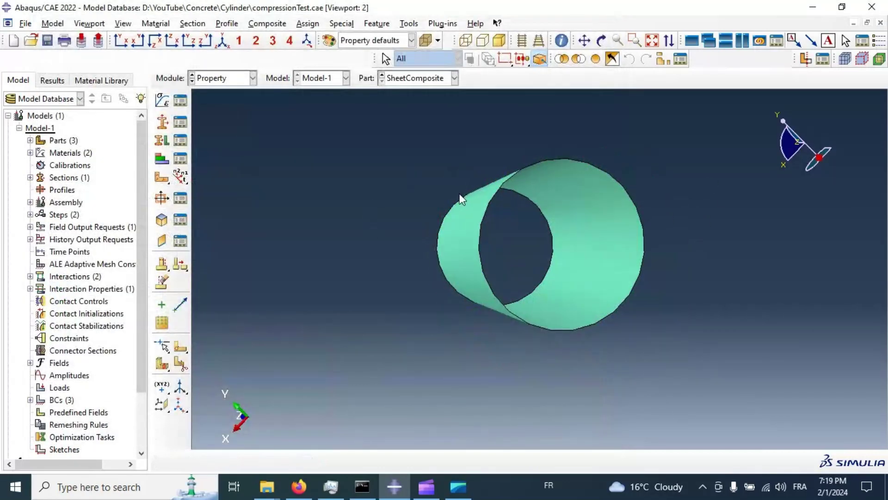
- Run a ply stack plot query on the cylindrical sheet
scroll(752, 229, up, 2)
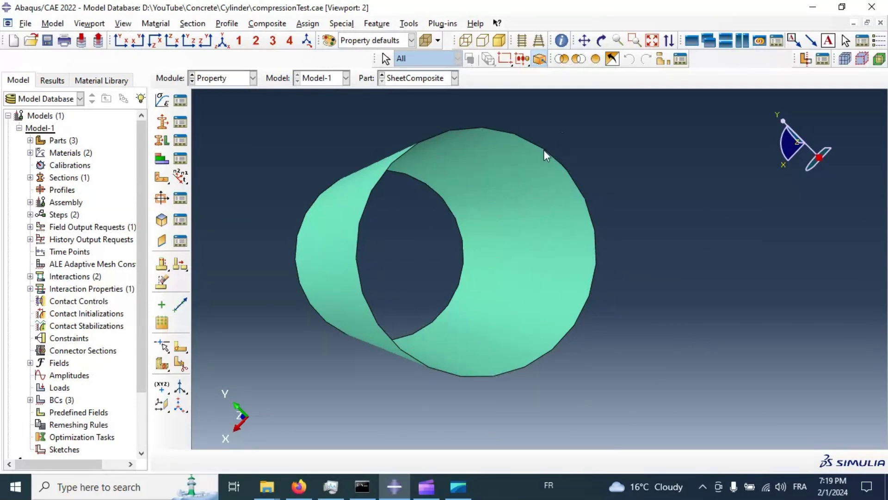
click(562, 41)
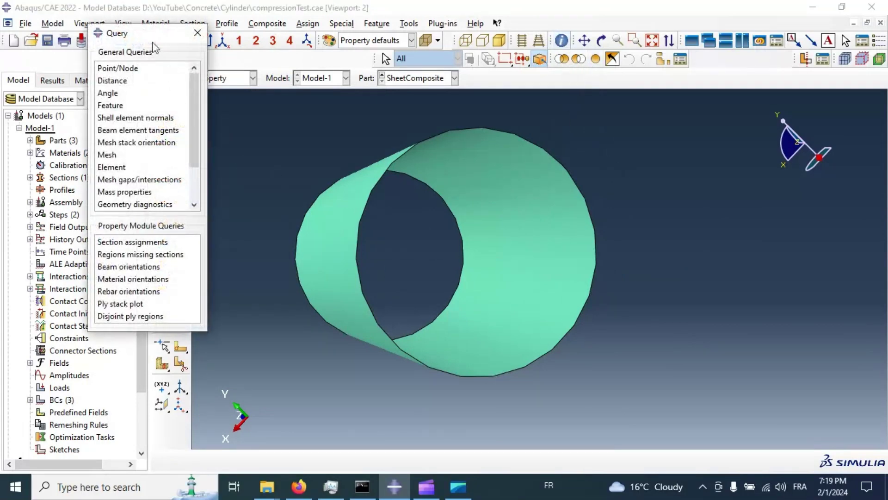
drag(166, 40, 130, 66)
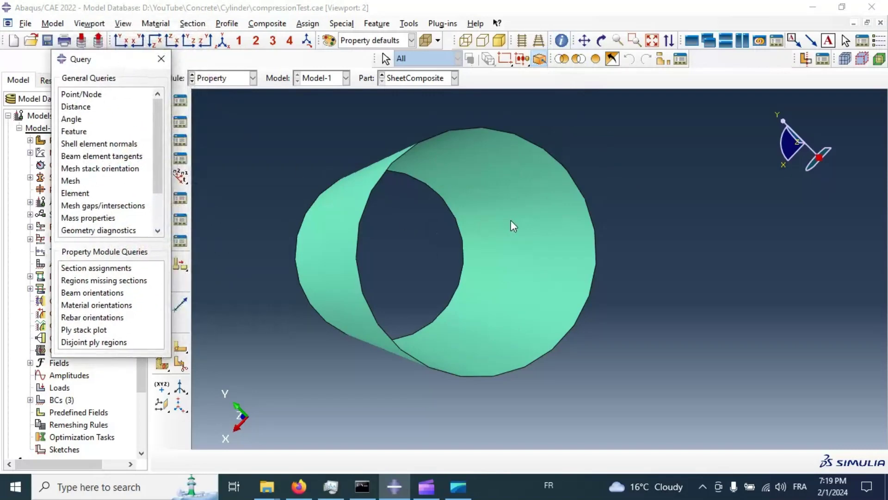
ctrl+alt+drag(511, 220, 205, 213)
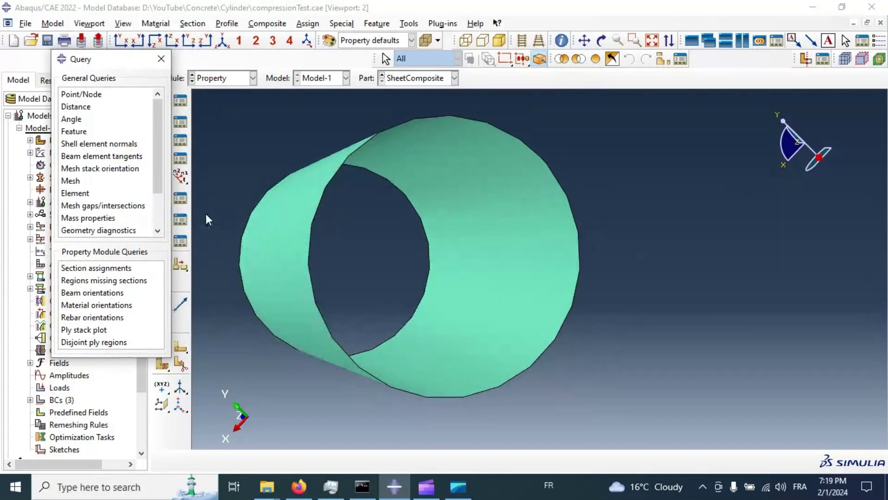
click(81, 329)
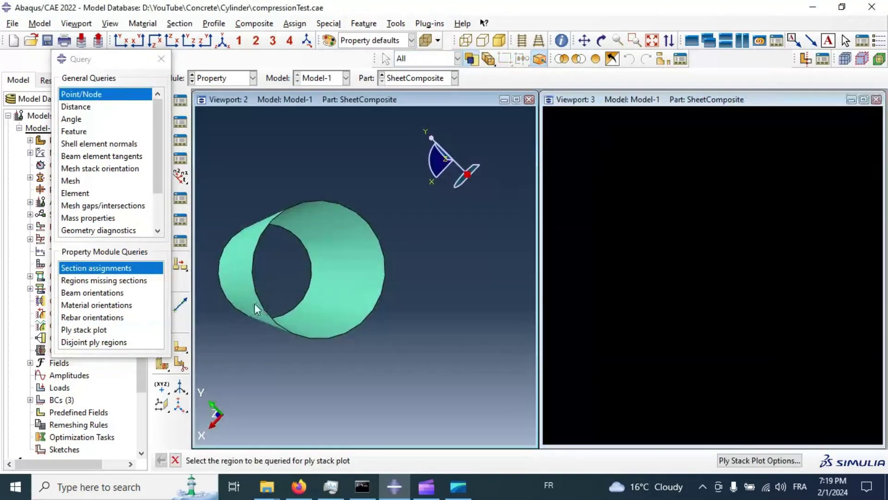
click(84, 330)
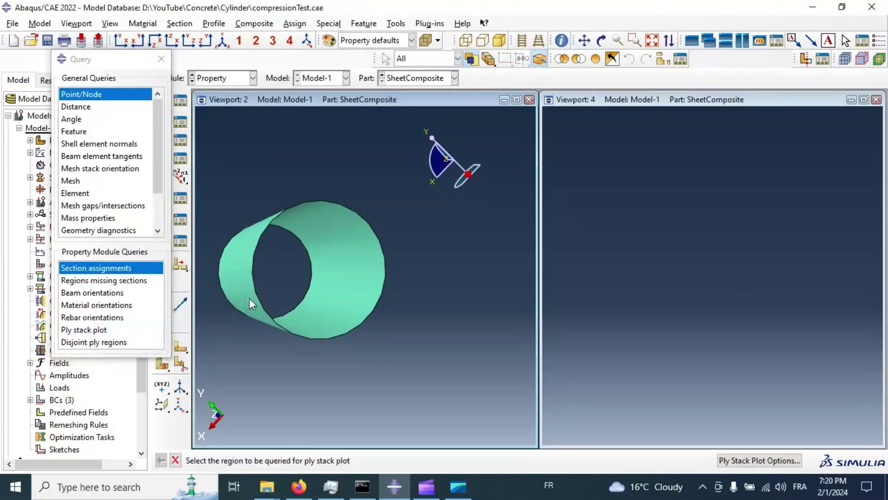
click(249, 299)
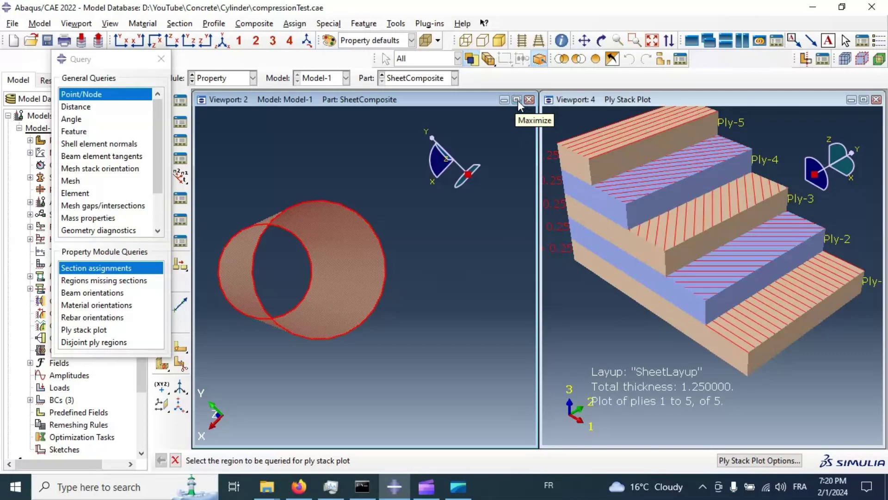
- Close the ply stack plot viewport, maximize the part view, and open the Section Assignment Manager
click(864, 100)
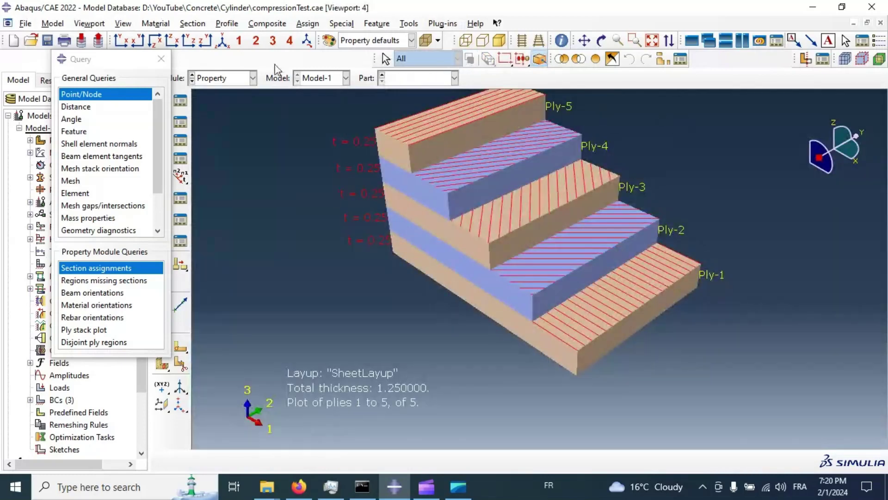
click(742, 42)
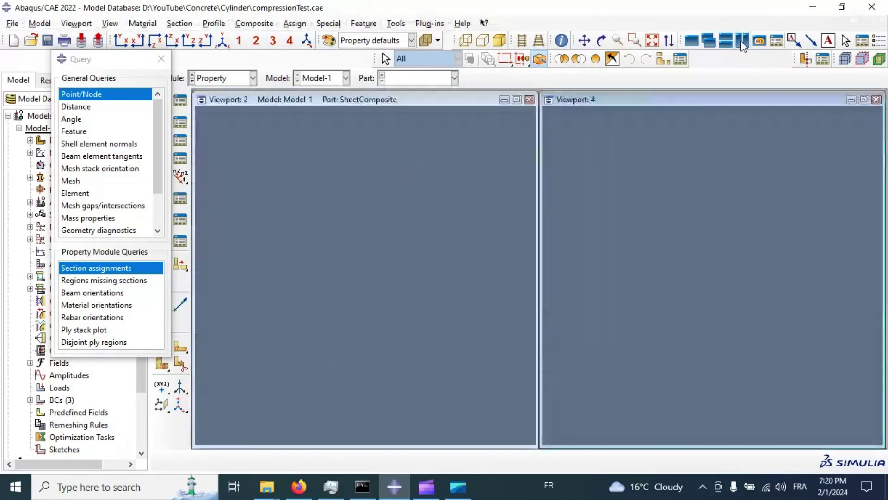
click(876, 98)
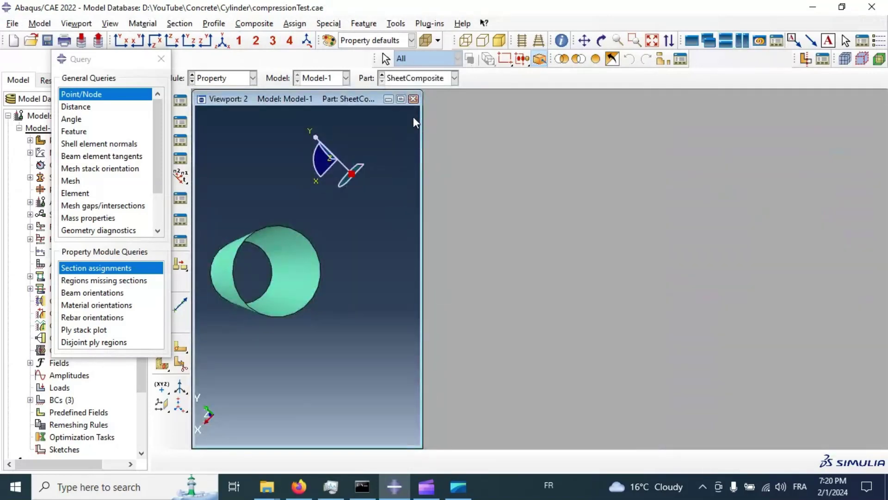
click(401, 99)
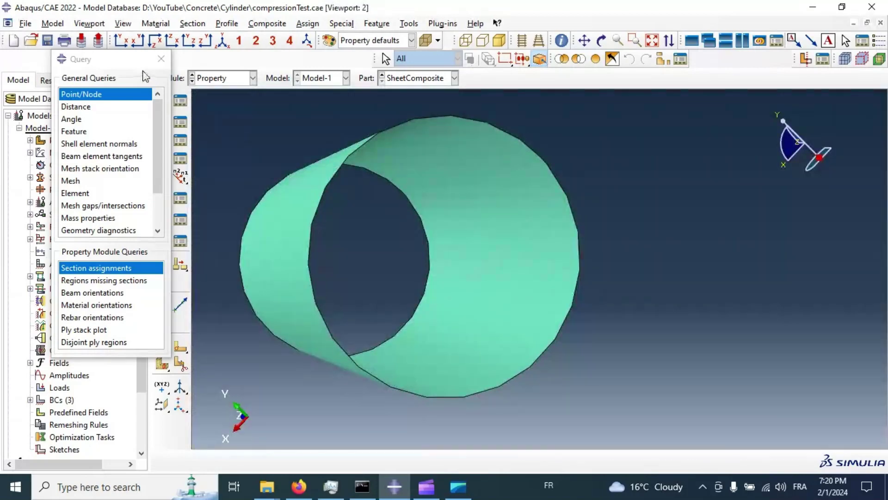
click(161, 59)
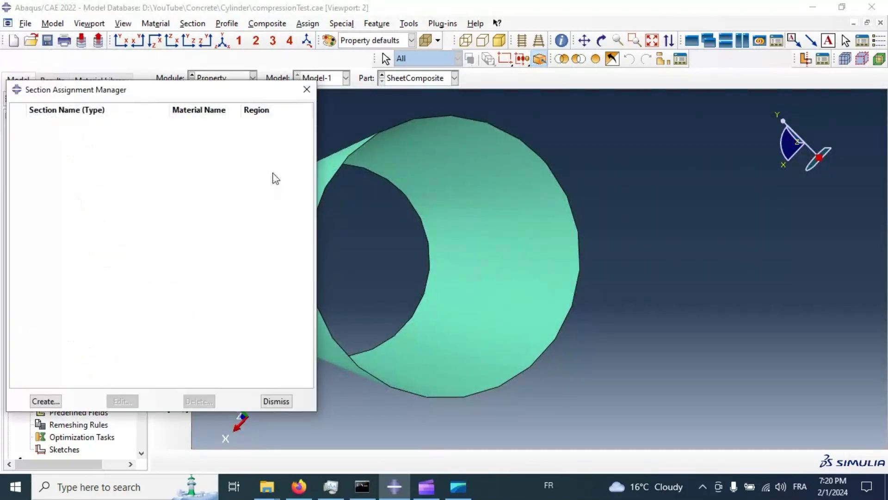
- Reopen SheetLayup from the Composite Layup Manager and display all ply orientations on the cylinder
click(307, 89)
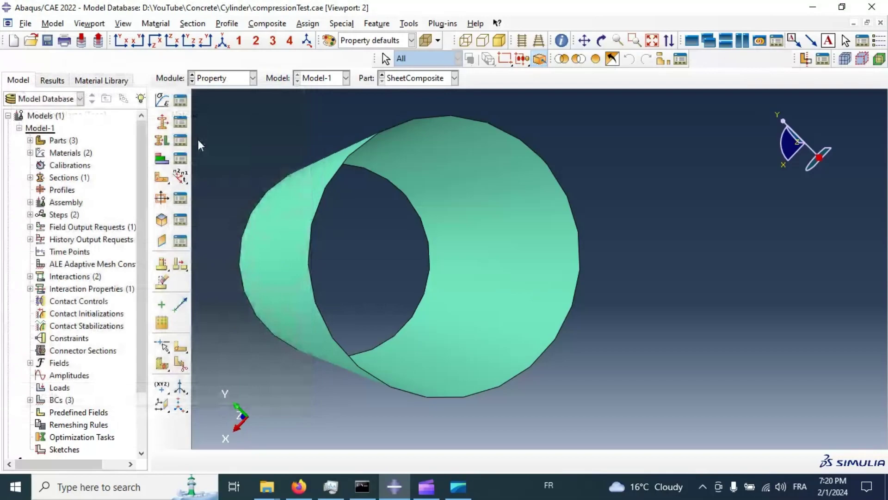
click(181, 161)
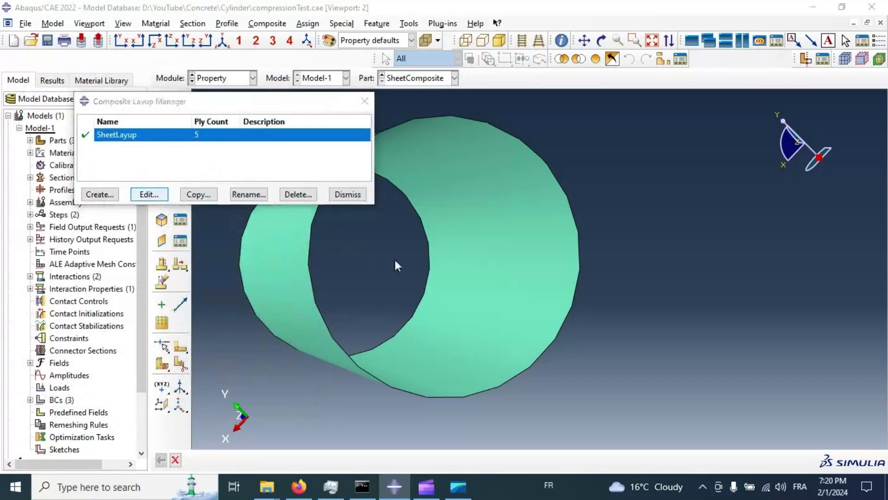
click(147, 194)
drag(333, 43, 278, 47)
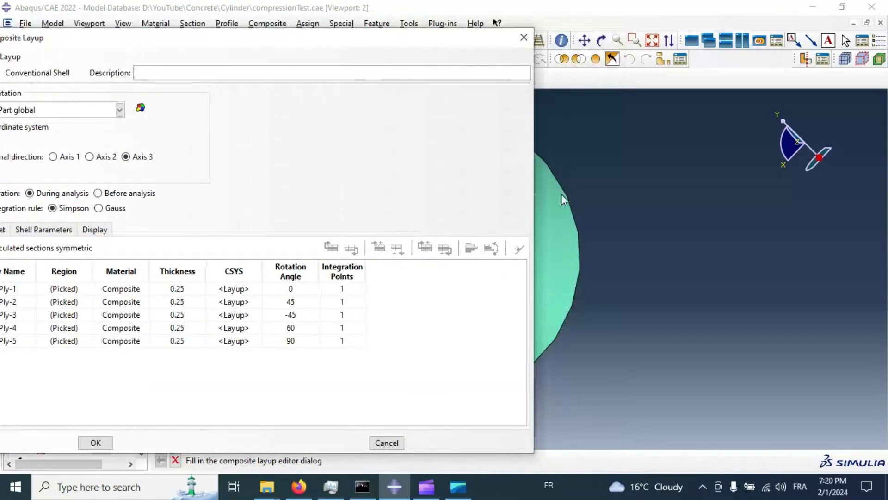
scroll(606, 185, up, 1)
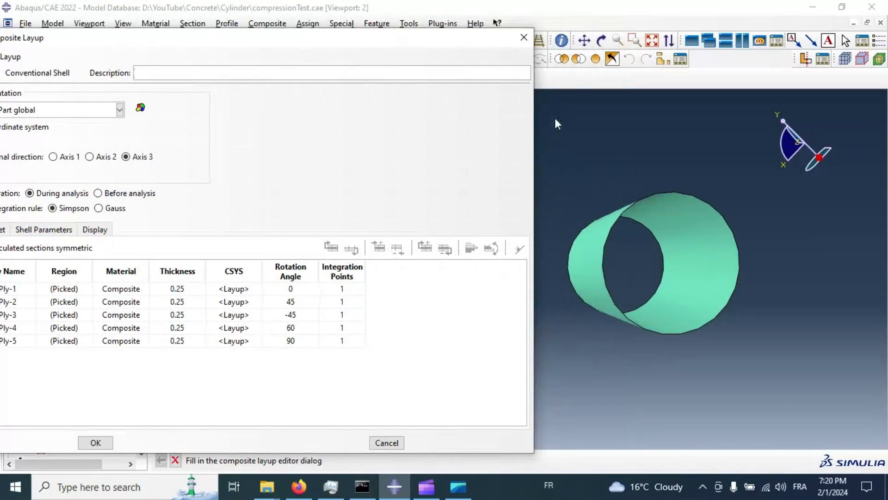
drag(534, 167, 266, 162)
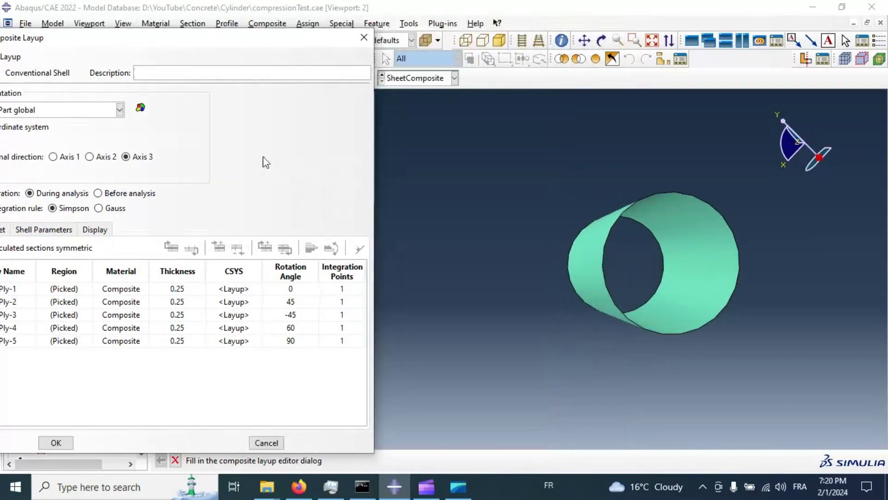
drag(227, 41, 342, 34)
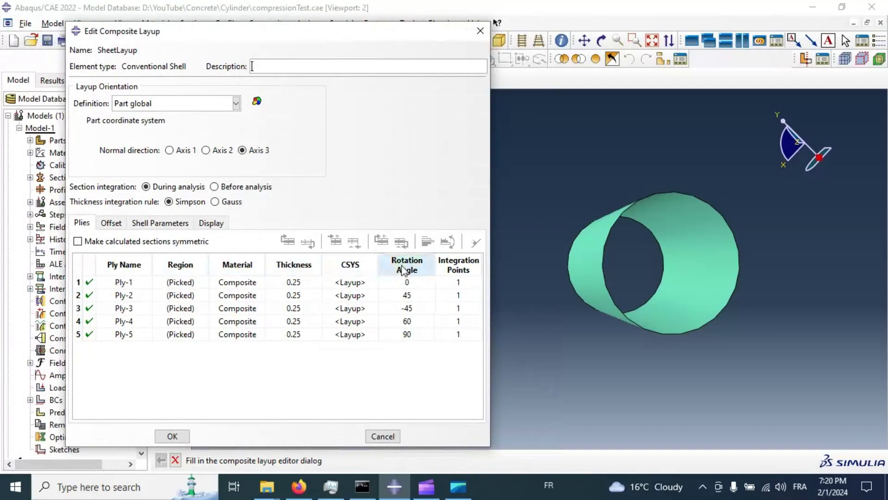
click(345, 273)
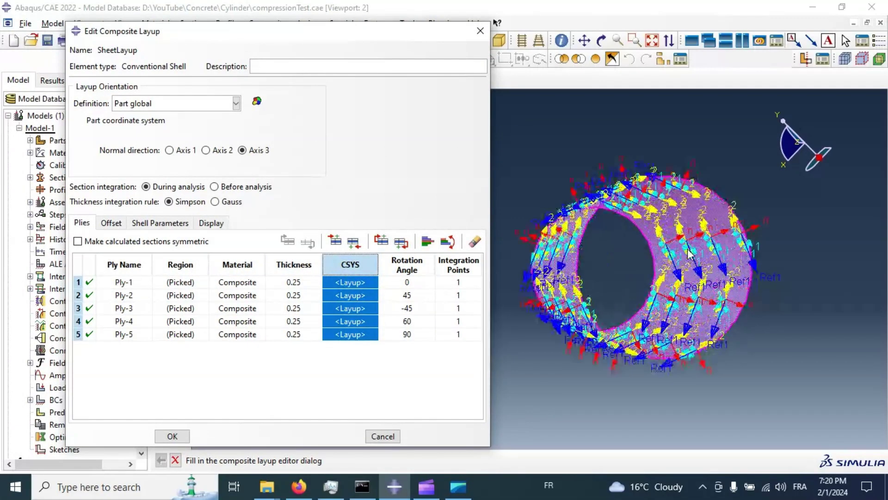
- Rotate the cylinder to inspect the ply orientation triads from the side
click(601, 41)
drag(657, 277, 546, 196)
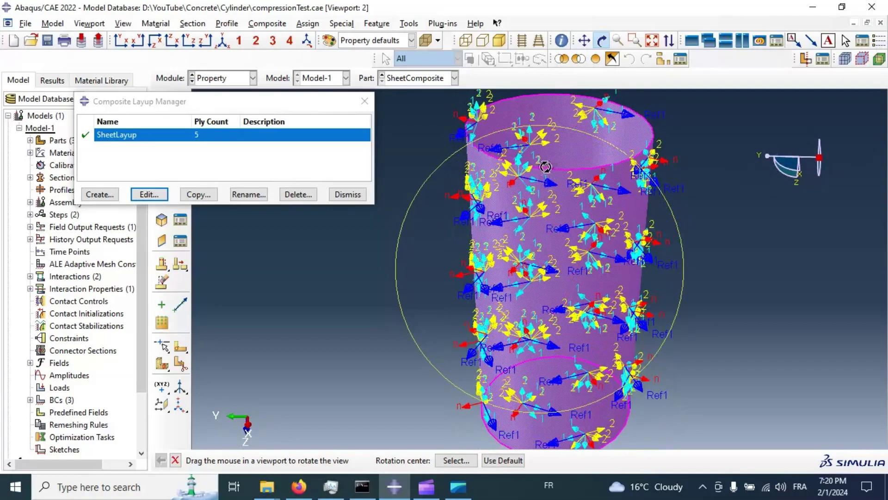
scroll(507, 148, up, 5)
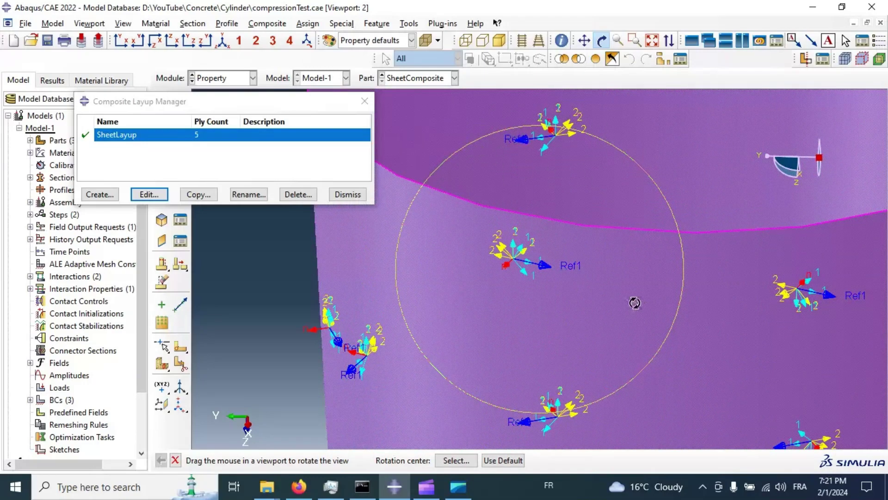
drag(627, 286, 659, 310)
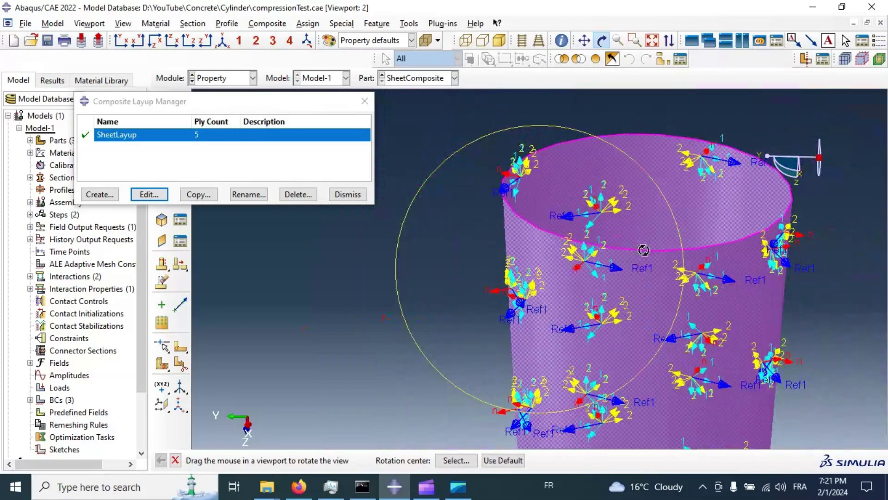
drag(630, 274, 655, 329)
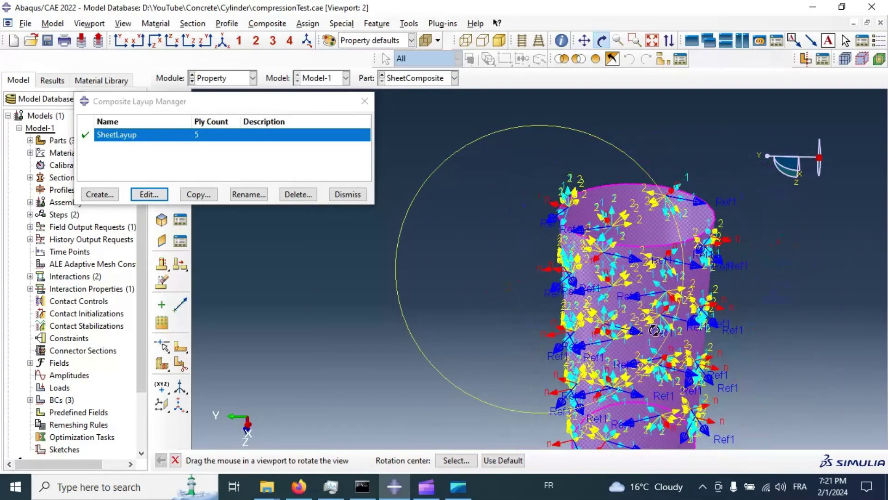
drag(614, 299, 593, 242)
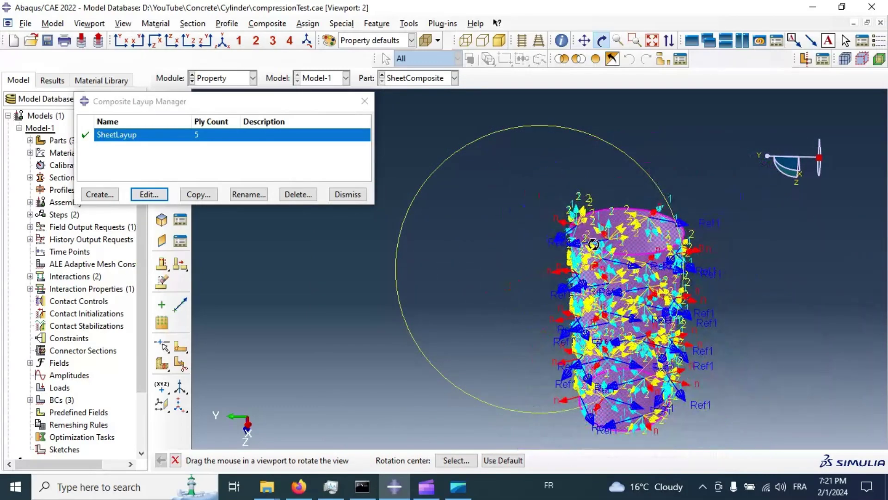
drag(715, 407, 605, 186)
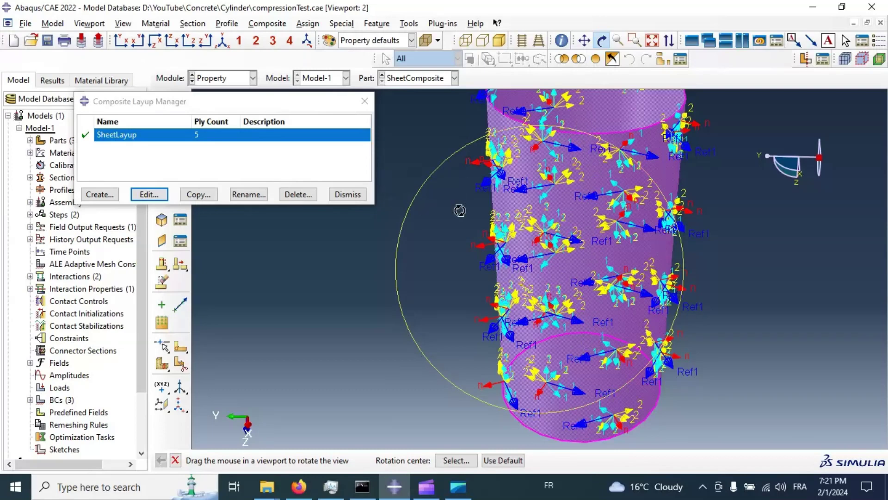
click(348, 194)
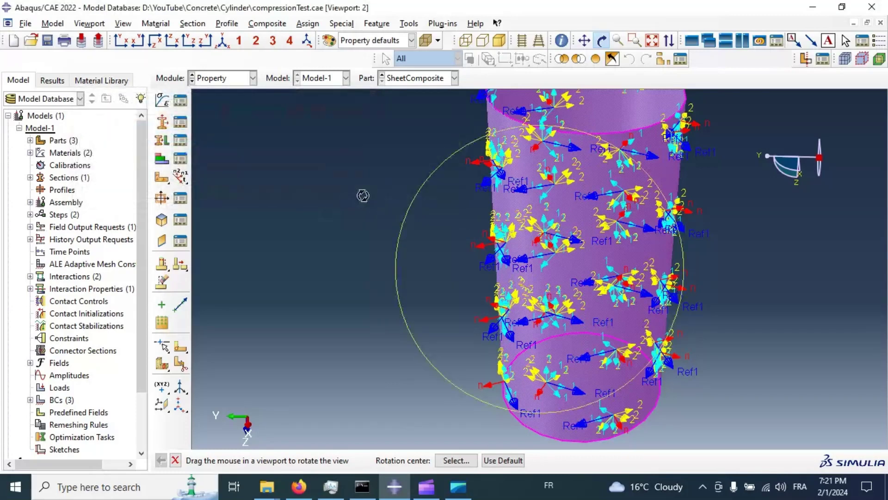
drag(326, 195, 218, 128)
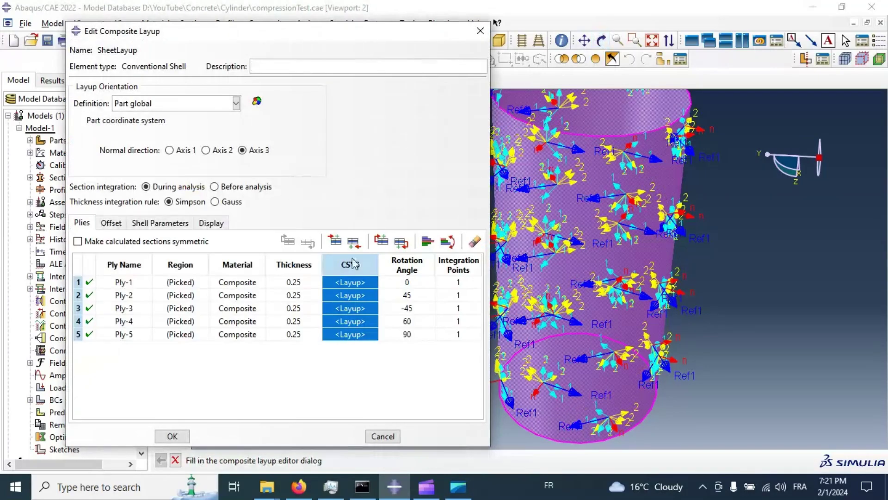
- Switch SheetLayup's orientation to Discrete and rotate the cylinder to inspect the axes
click(149, 104)
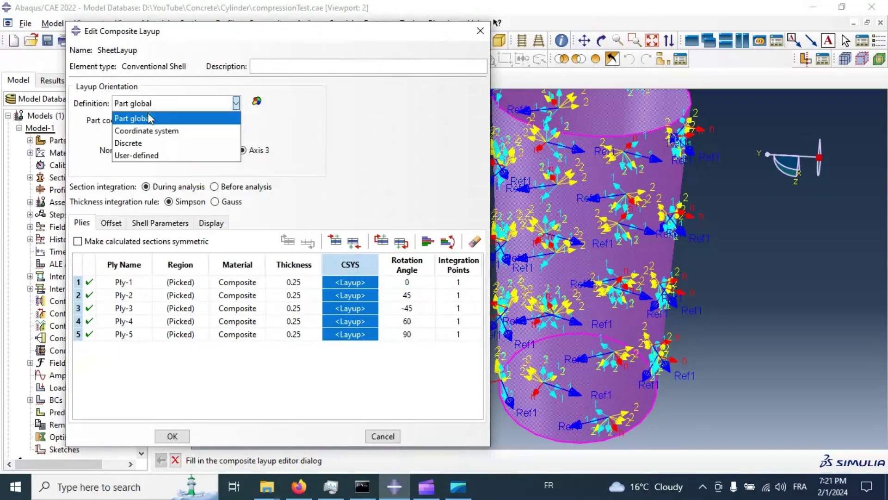
click(132, 144)
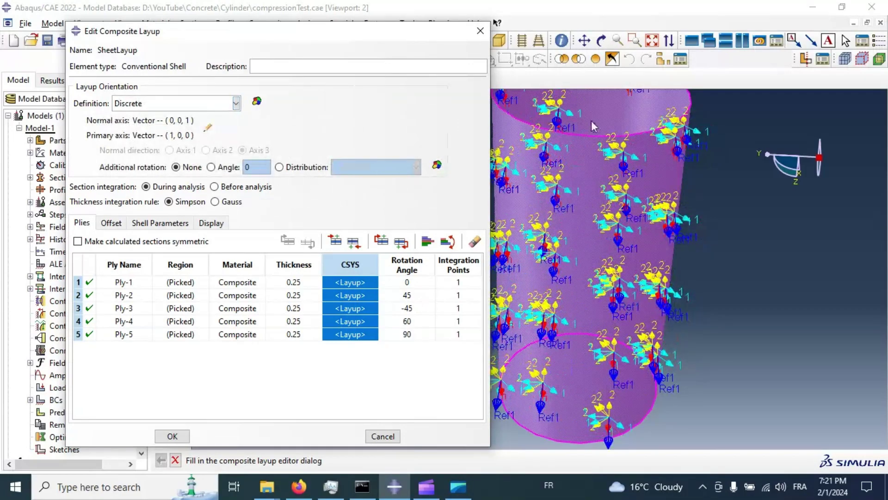
click(602, 41)
drag(615, 138, 425, 323)
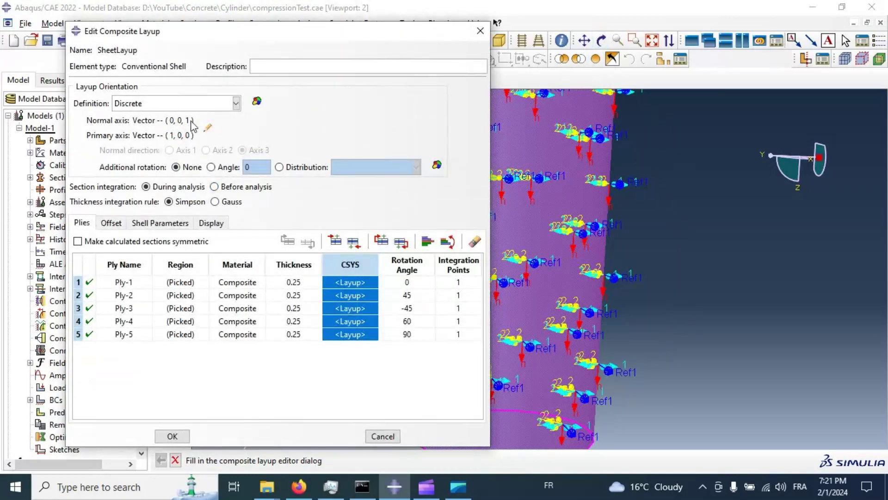
click(208, 127)
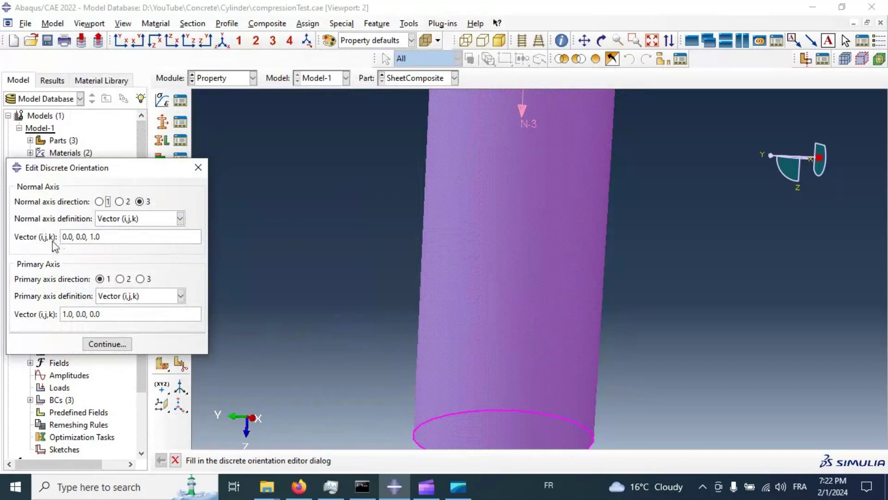
scroll(490, 235, down, 3)
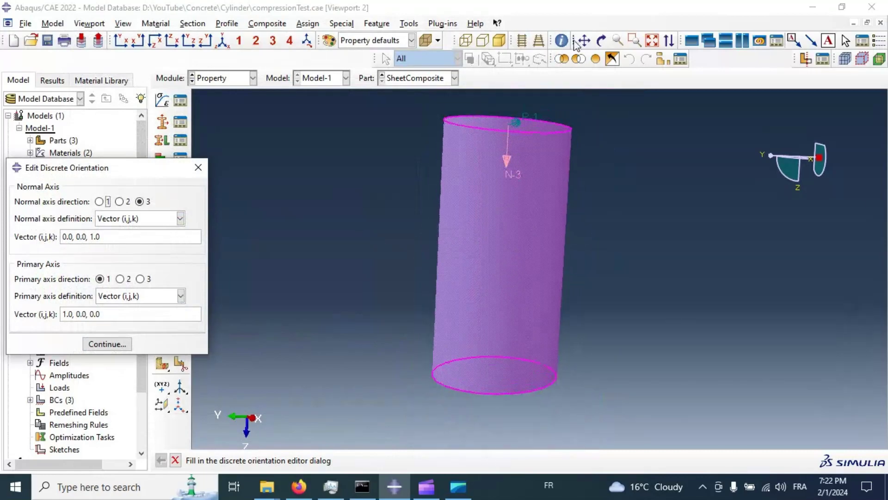
click(602, 40)
drag(503, 159, 516, 218)
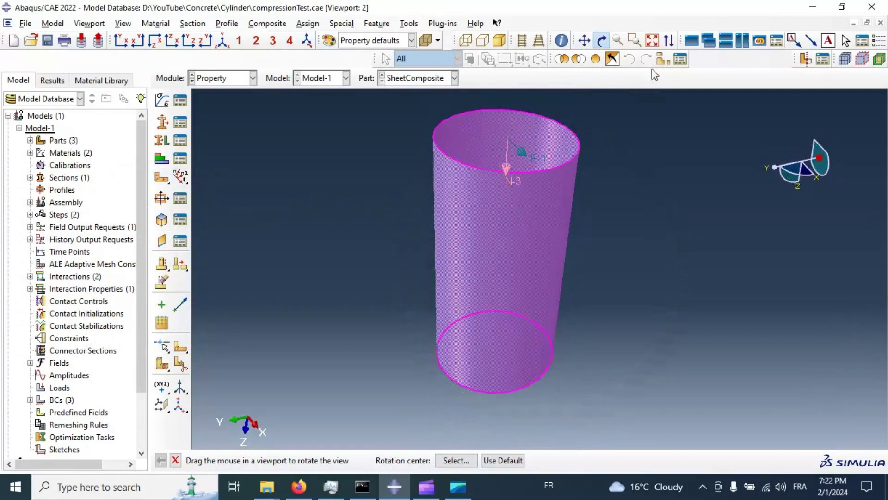
click(602, 41)
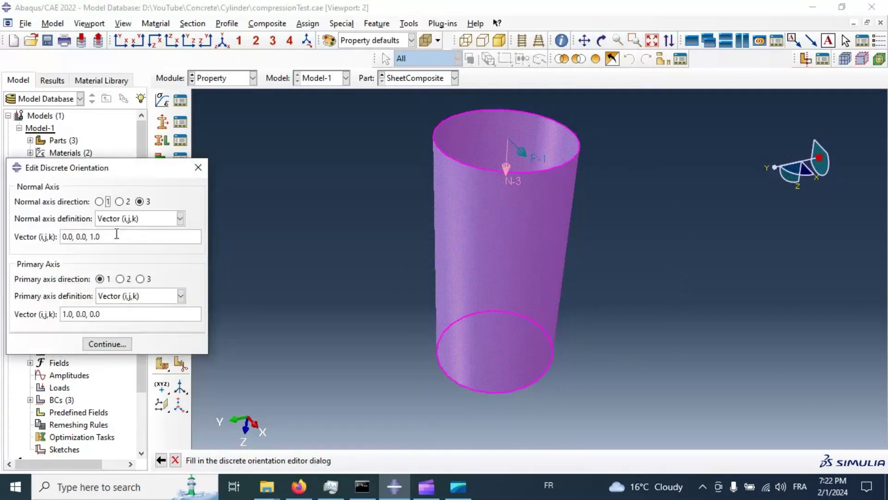
- Define the discrete normal axis from Surface/Faces using the cylinder's face
click(129, 222)
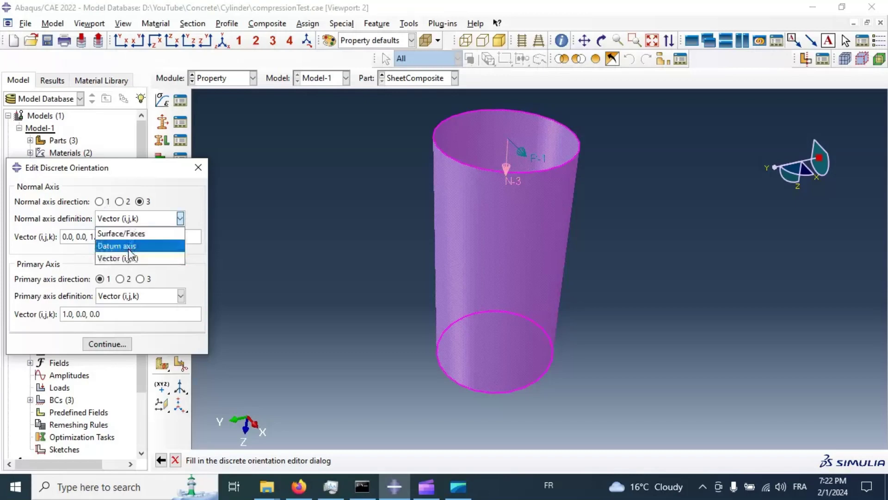
click(130, 234)
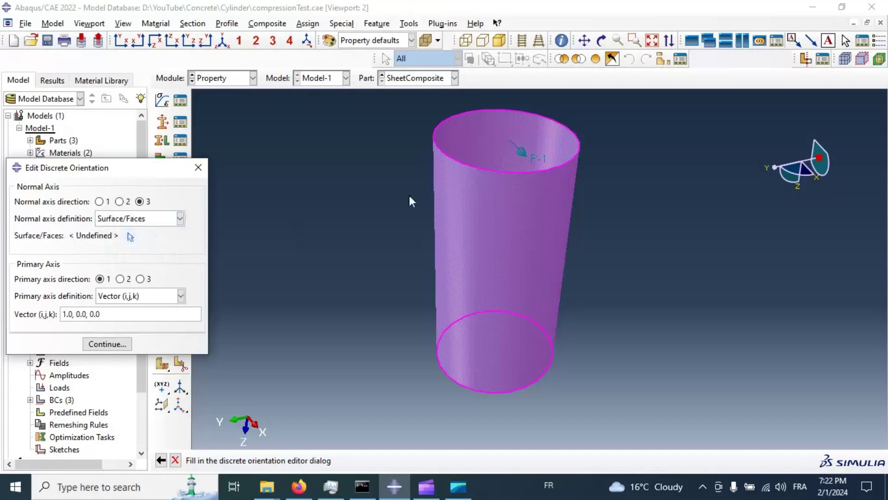
click(454, 163)
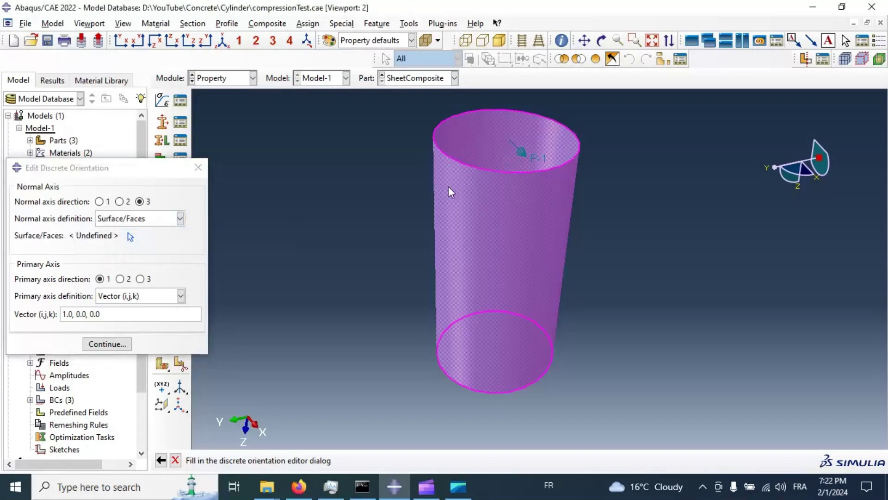
click(129, 221)
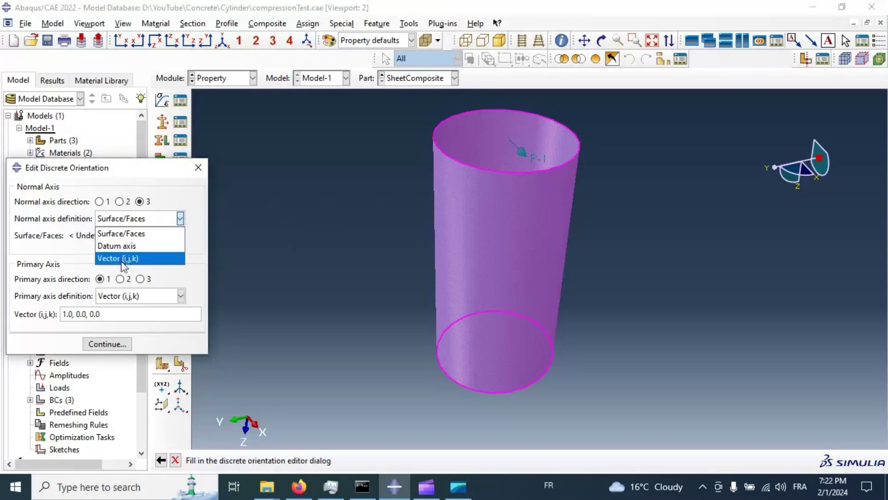
click(127, 235)
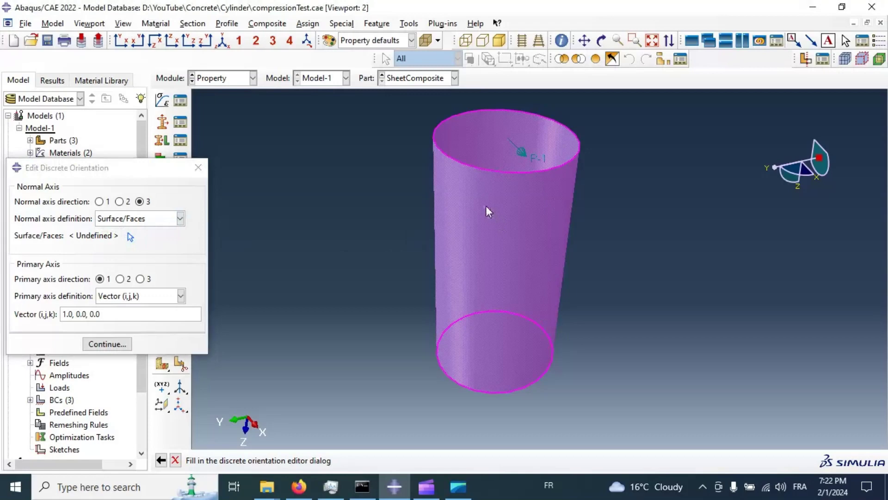
click(129, 238)
click(523, 237)
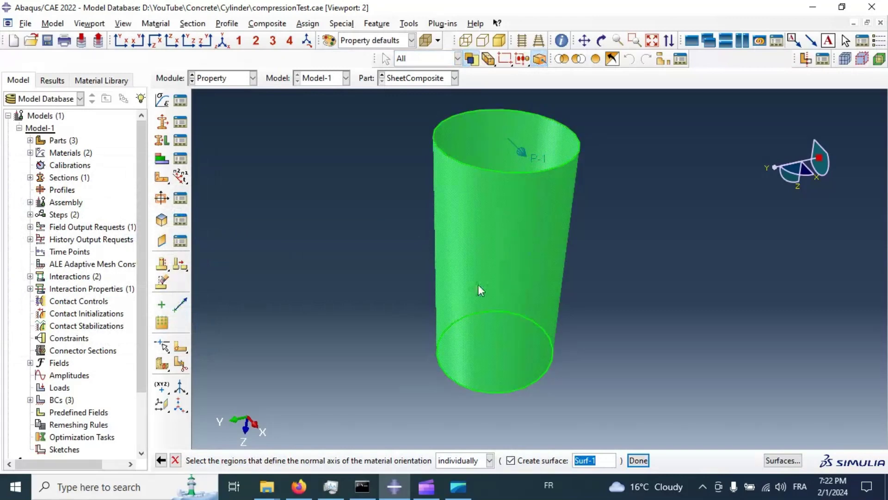
click(533, 457)
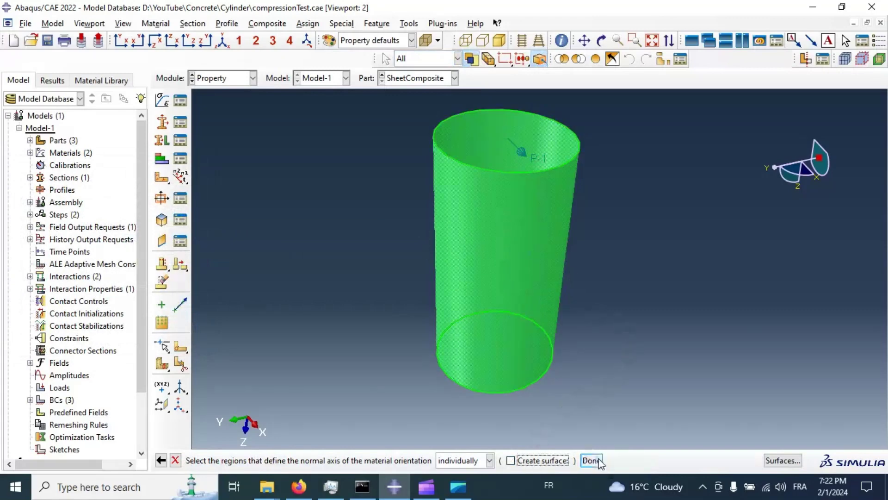
click(597, 460)
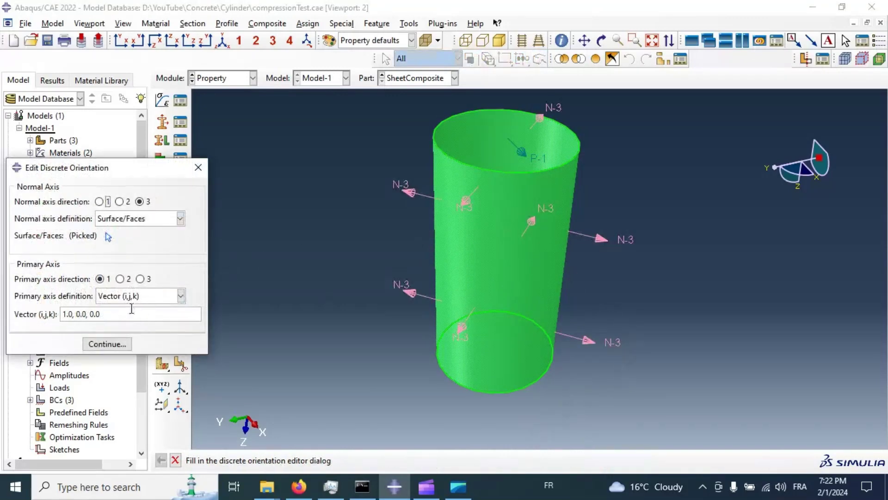
- Set the primary axis from Edges using the cylinder's top circular edge, and accept
click(138, 302)
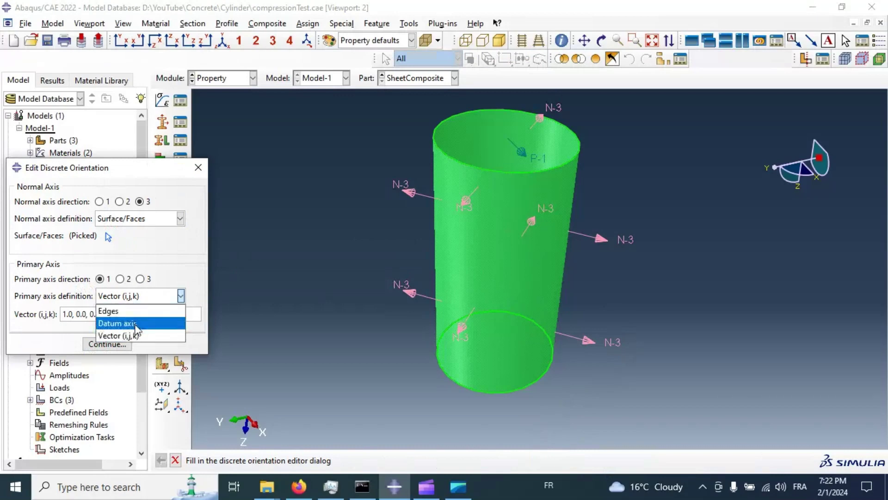
click(135, 310)
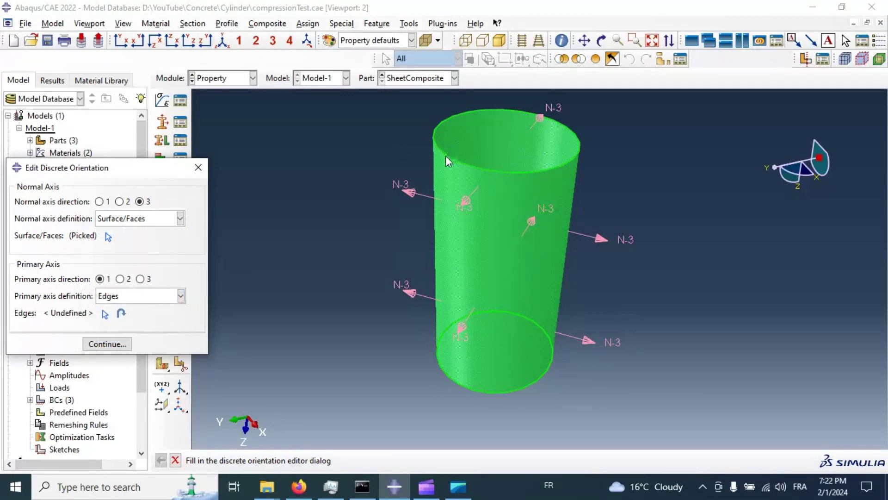
click(105, 314)
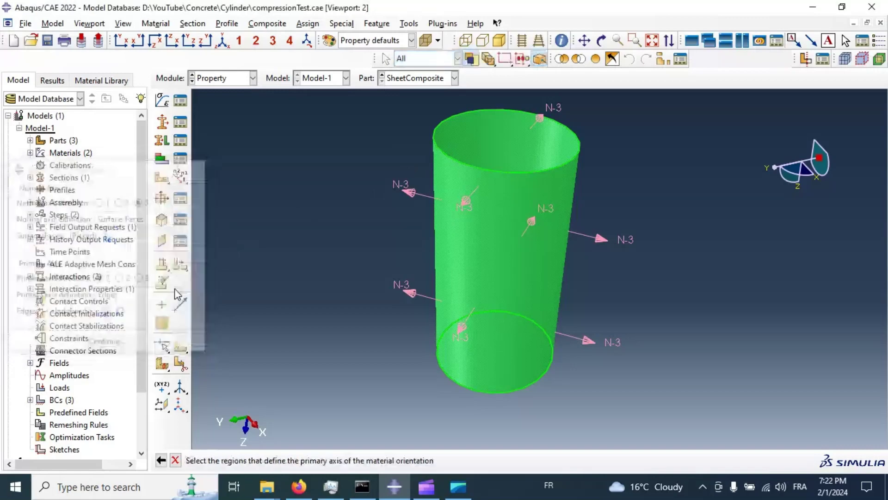
click(449, 153)
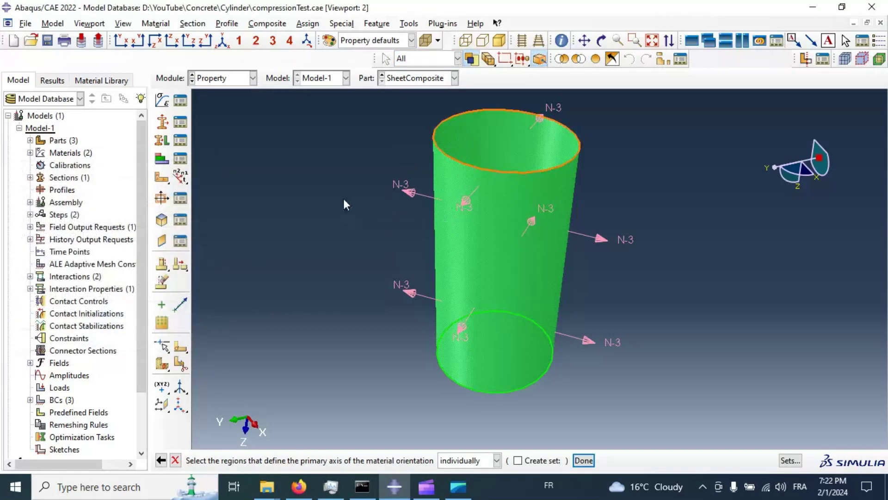
click(584, 461)
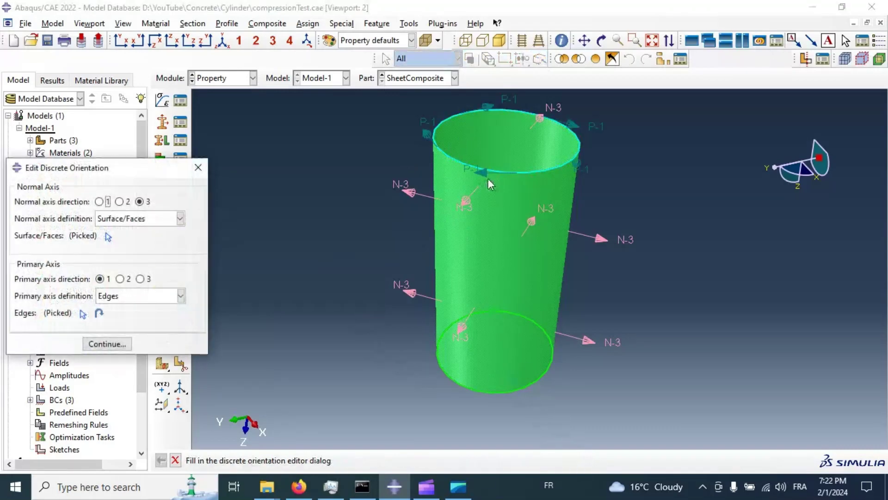
click(107, 344)
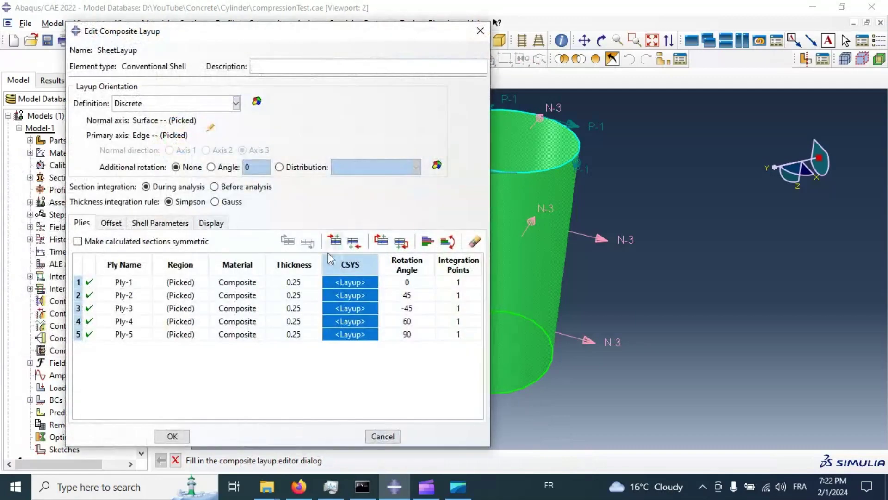
- Save SheetLayup, then reopen it from the Layup Manager and plot its ply axes
drag(406, 38, 338, 32)
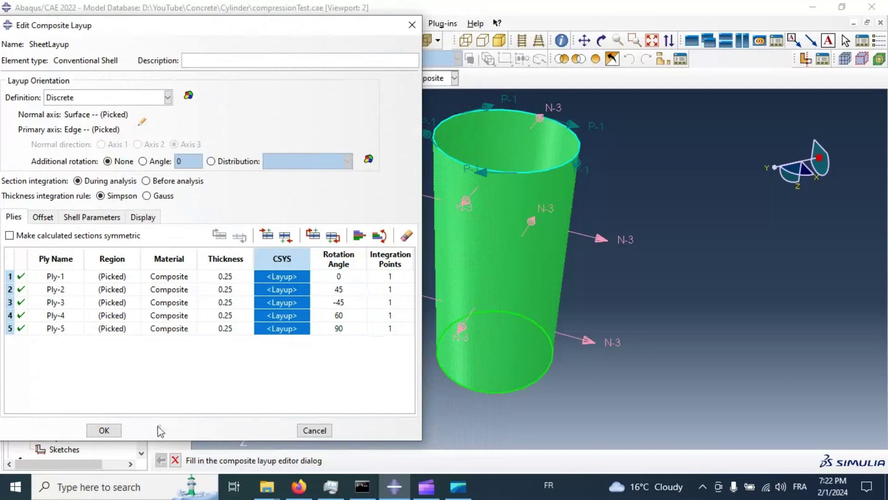
click(104, 430)
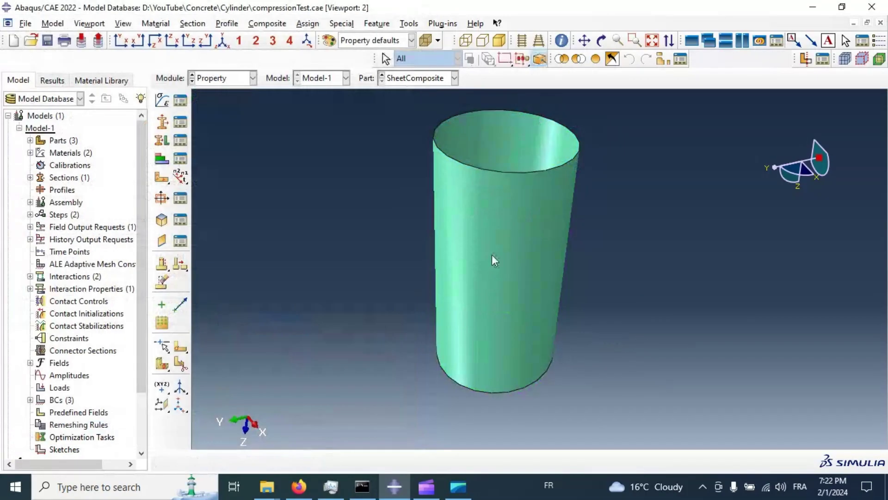
click(181, 158)
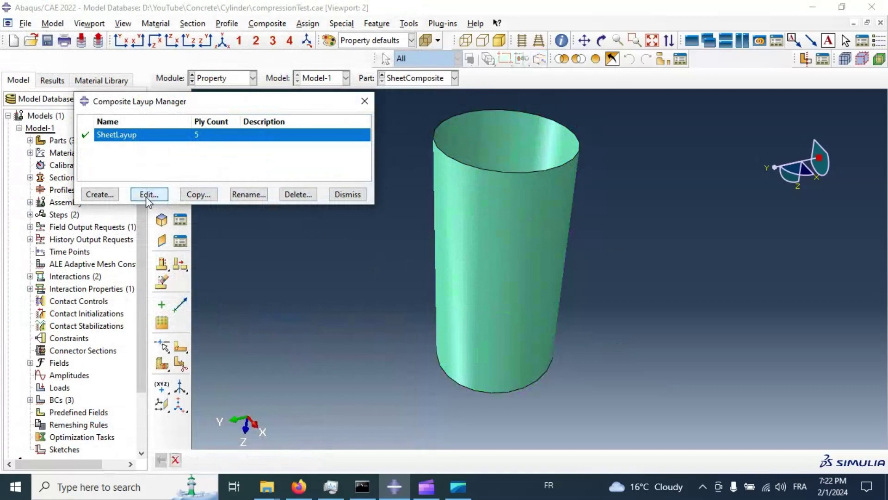
click(149, 194)
click(283, 260)
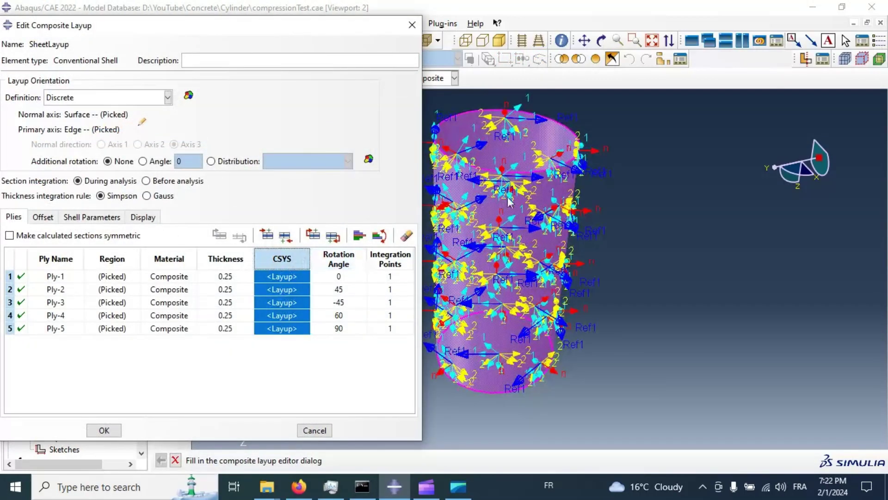
scroll(546, 138, up, 3)
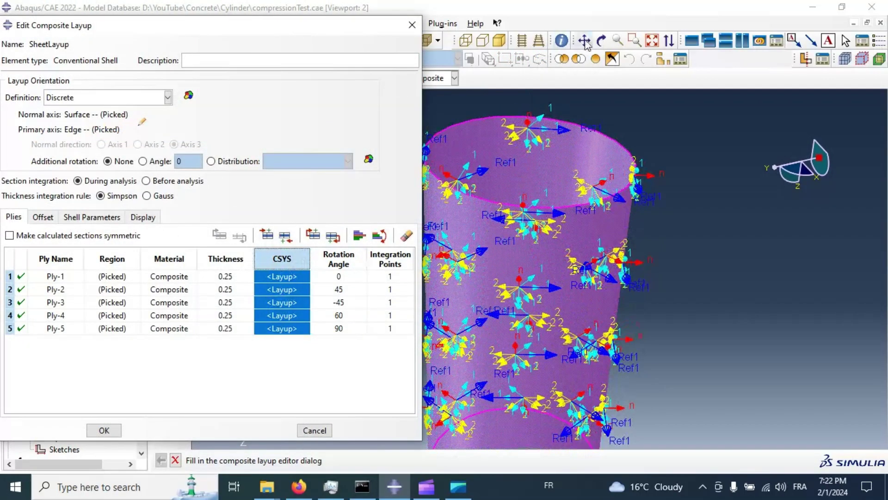
scroll(628, 179, down, 4)
click(602, 41)
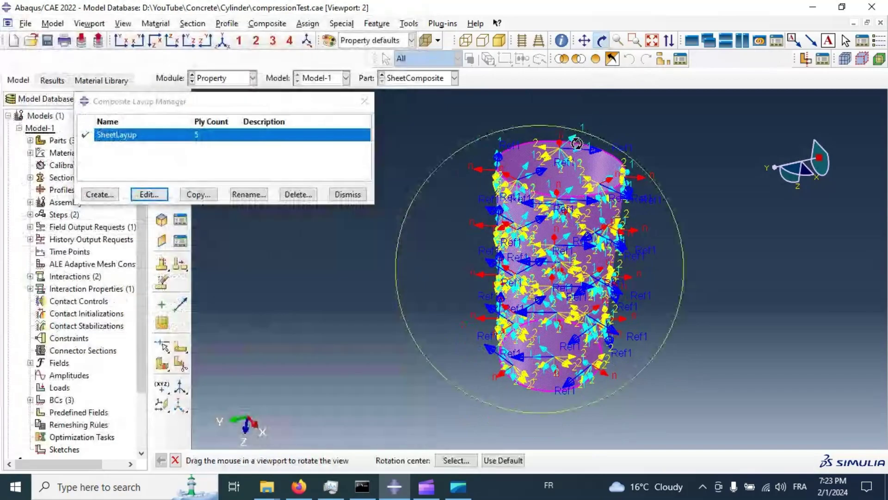
- Orbit to inspect the ply axes, dismiss the Layup Manager, and switch modules answering the save prompt
drag(560, 139, 604, 200)
drag(575, 257, 347, 194)
click(348, 195)
click(348, 195)
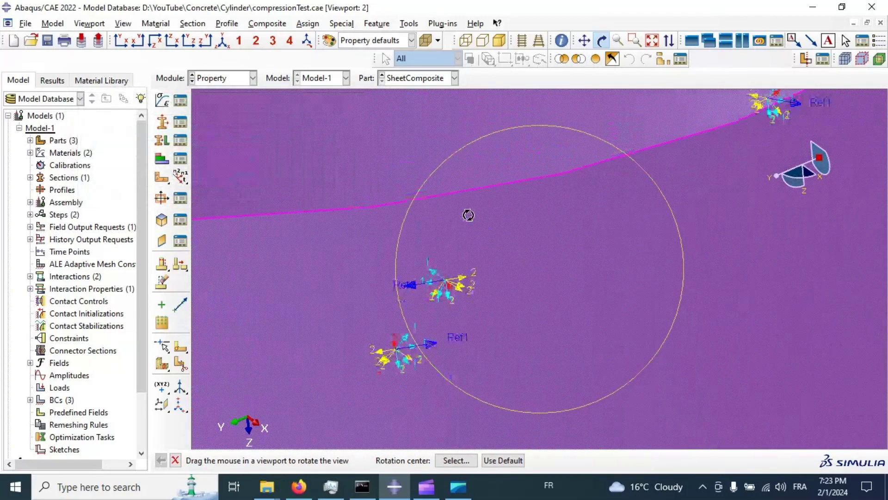
drag(470, 214, 486, 259)
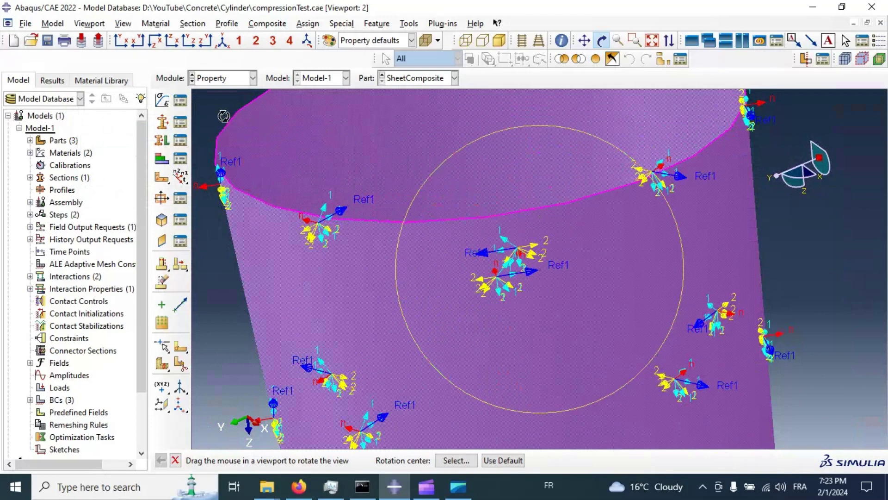
click(225, 81)
click(226, 92)
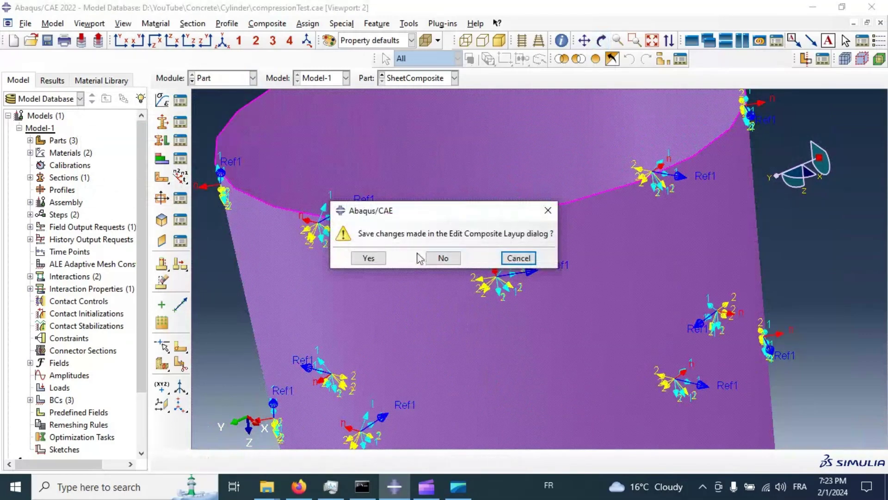
click(376, 261)
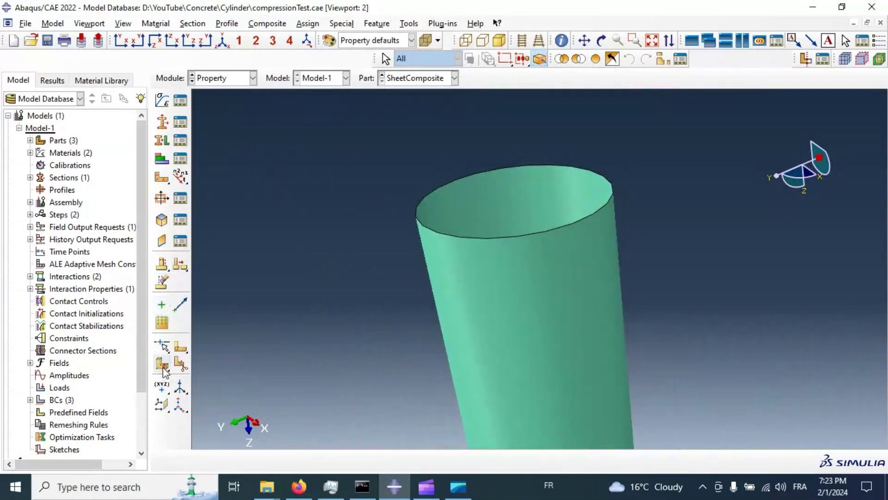
- Create a datum plane through three points on the SheetComposite cylinder's rim edges
drag(163, 410, 216, 407)
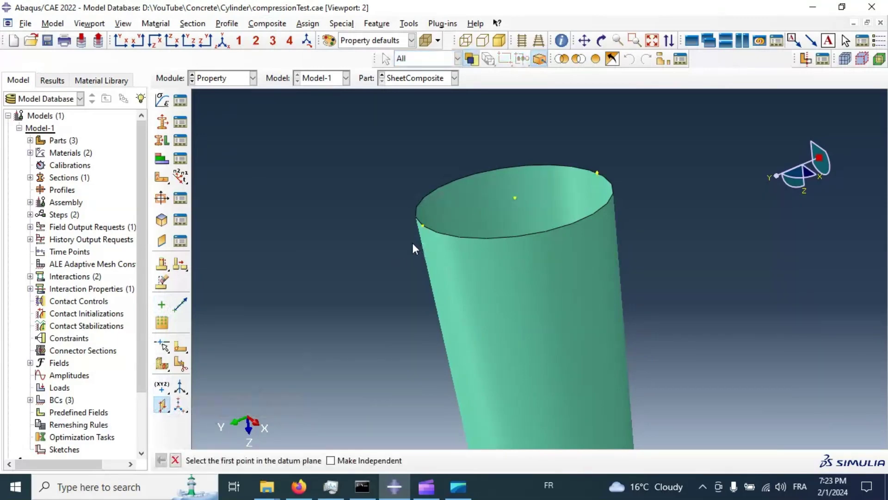
click(423, 226)
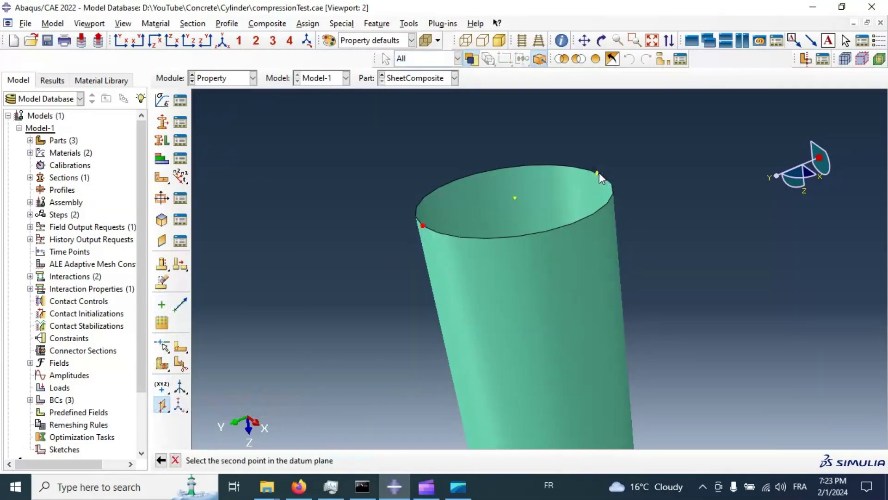
click(599, 174)
scroll(518, 130, up, 5)
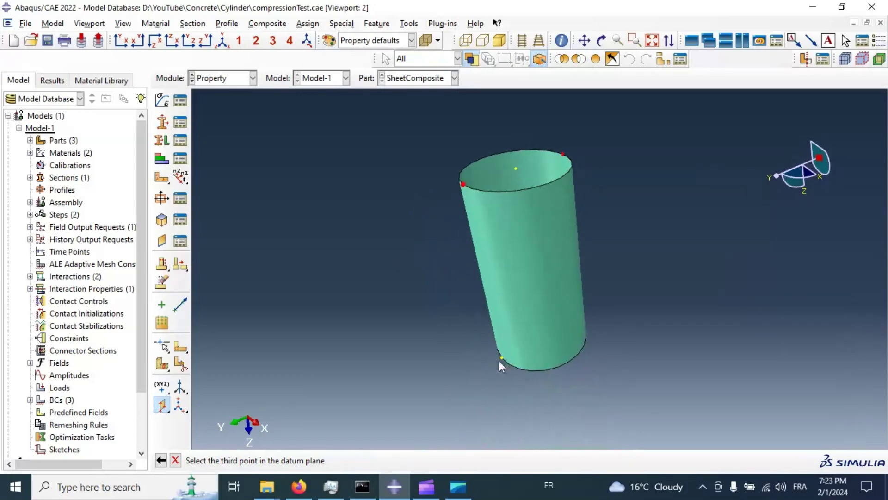
click(504, 358)
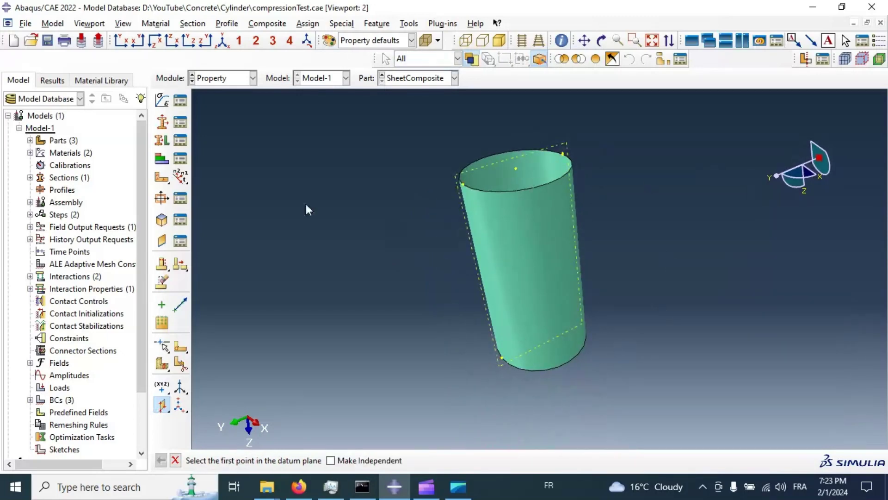
click(180, 346)
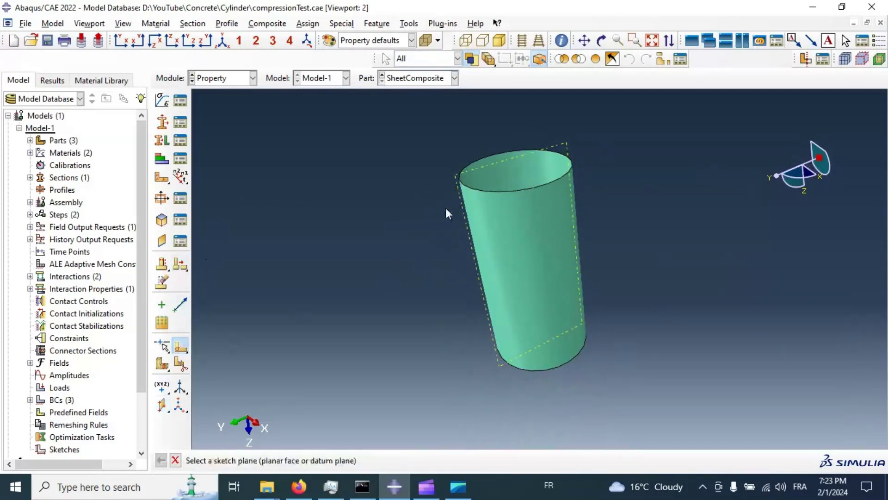
- Partition the cylinder face lengthwise with Face > Use datum plane, picking the datum plane
click(181, 364)
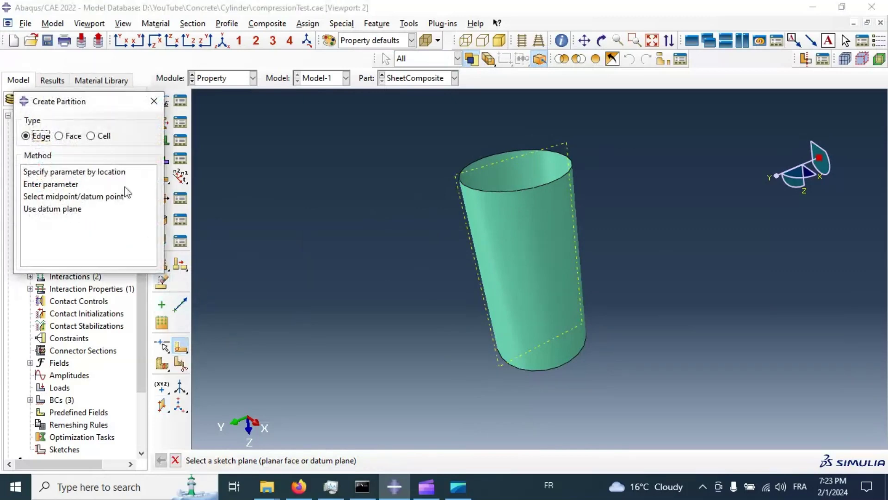
click(59, 136)
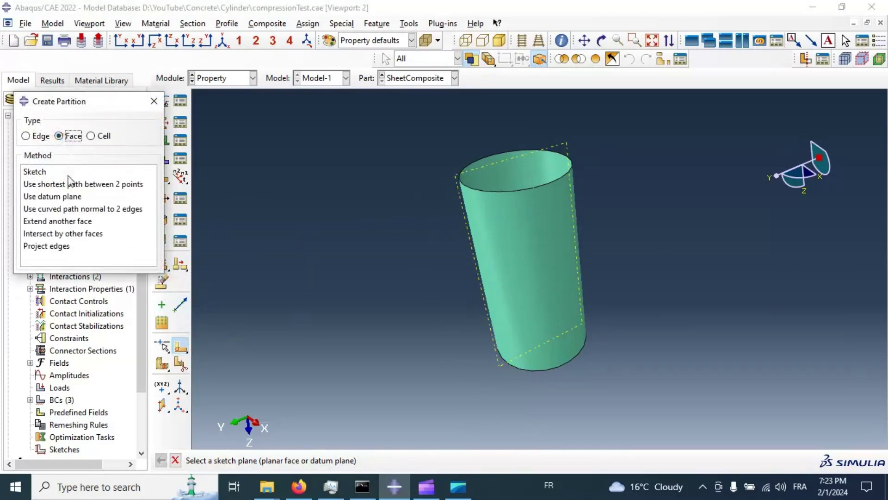
click(41, 196)
click(509, 165)
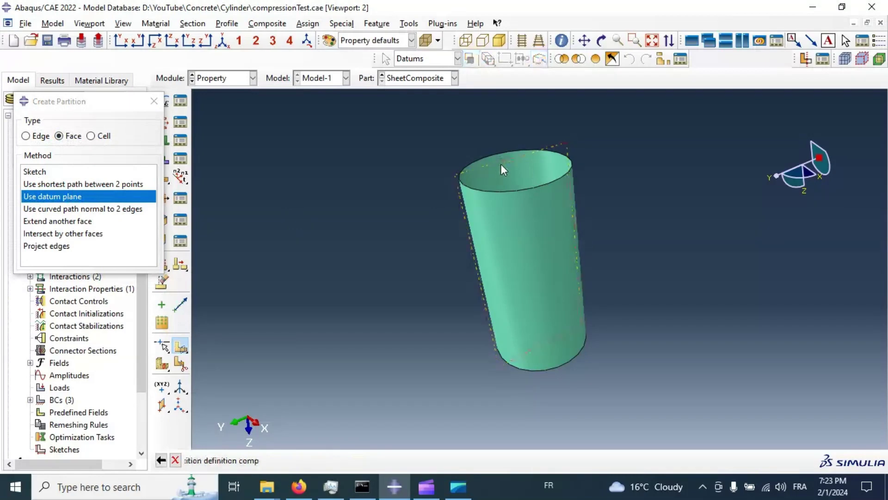
click(338, 460)
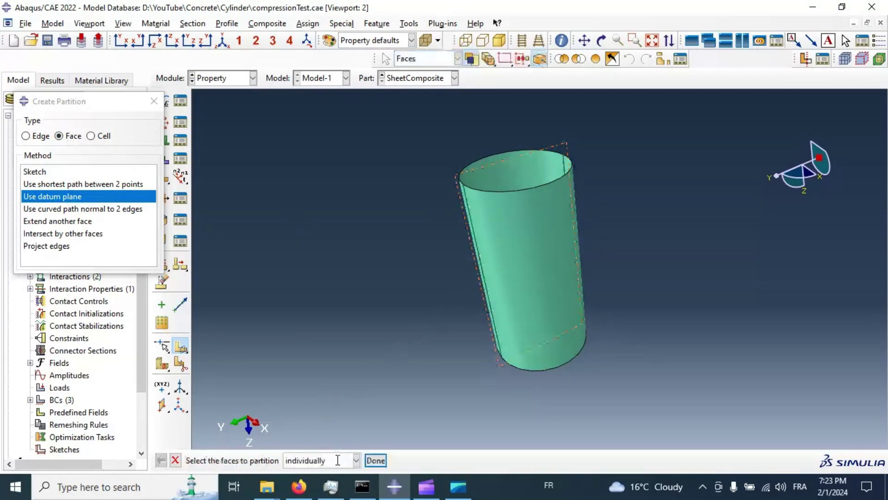
click(373, 460)
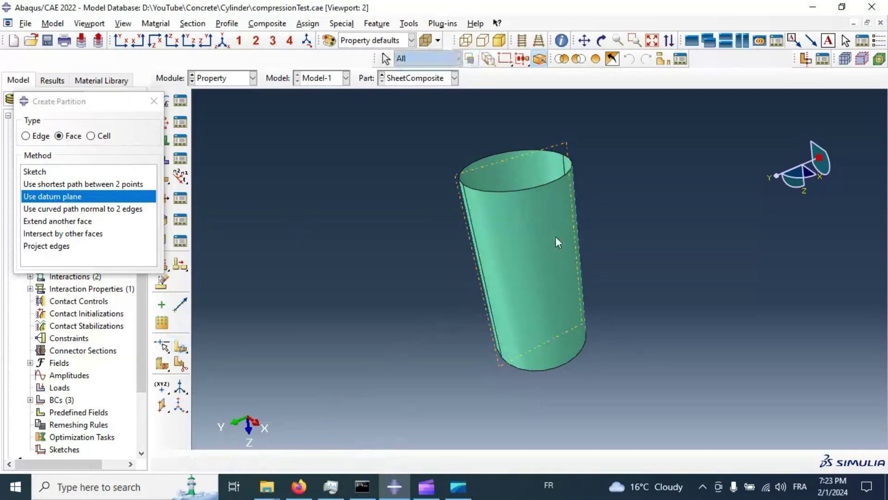
- Close the partition dialog and bring up the Composite Layup Manager
click(154, 101)
click(218, 78)
click(219, 102)
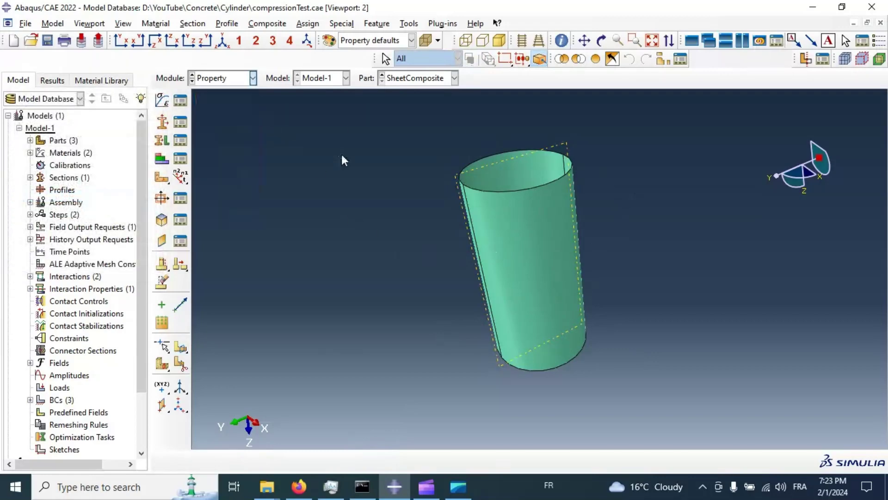
click(185, 157)
- Re-pick the new partition edge as SheetLayup's primary axis and save the layup
click(148, 194)
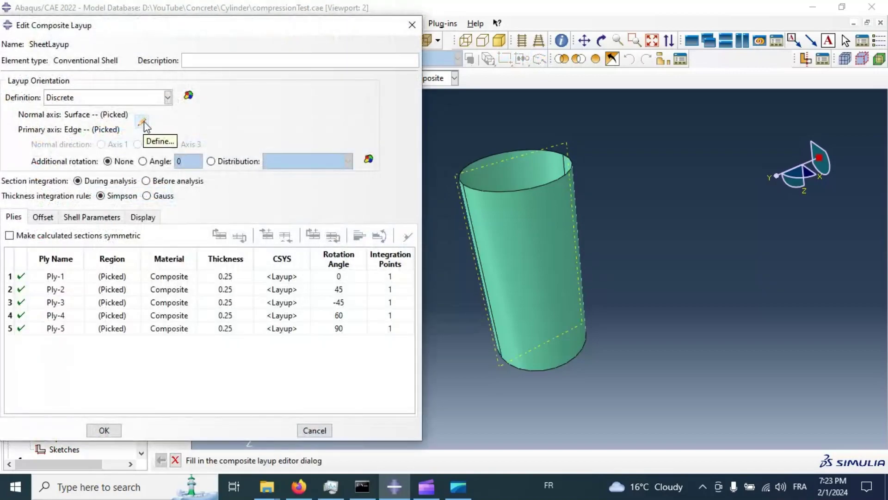
click(143, 122)
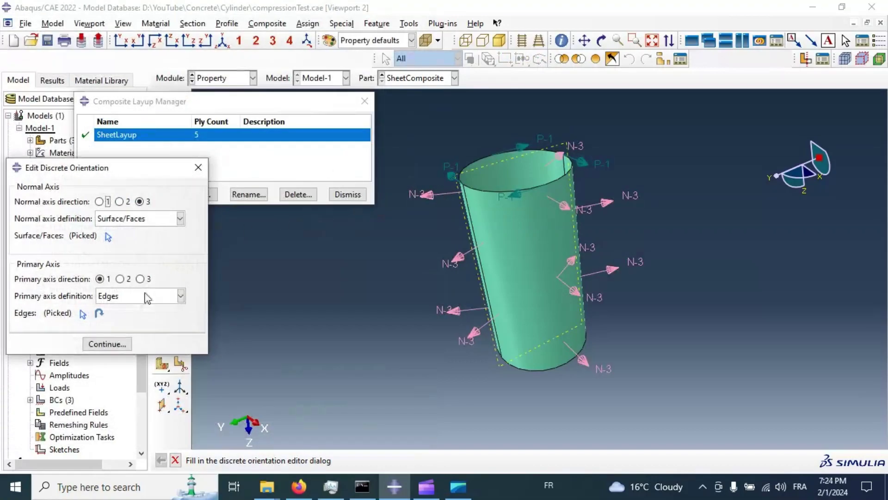
click(83, 315)
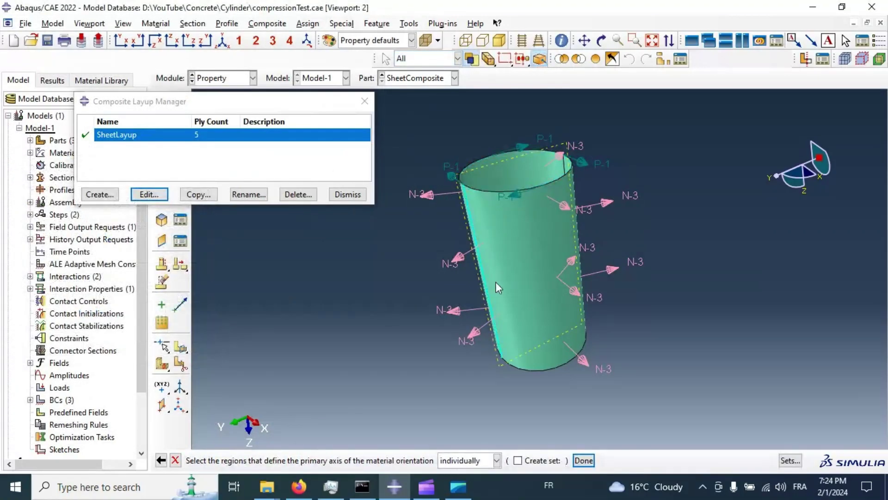
click(583, 460)
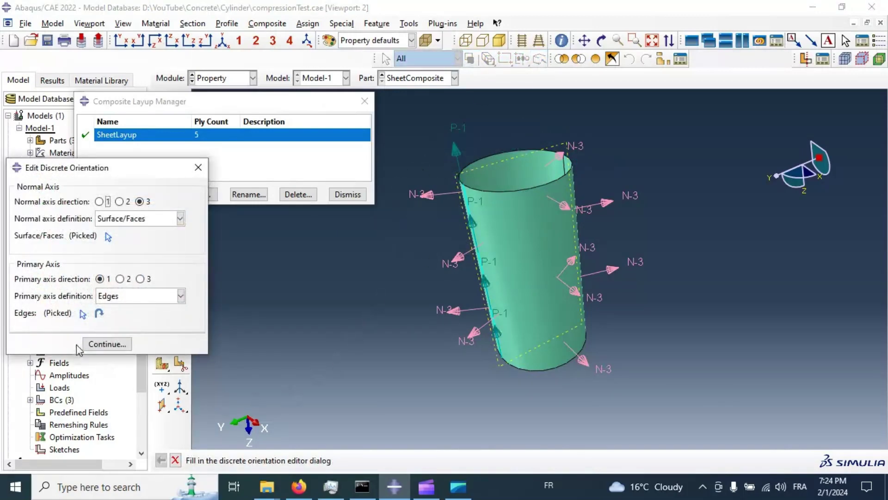
click(106, 344)
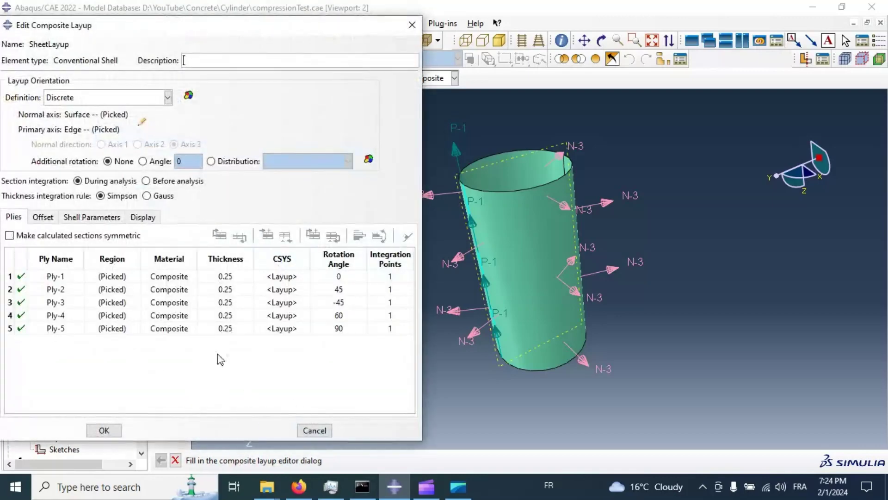
click(104, 430)
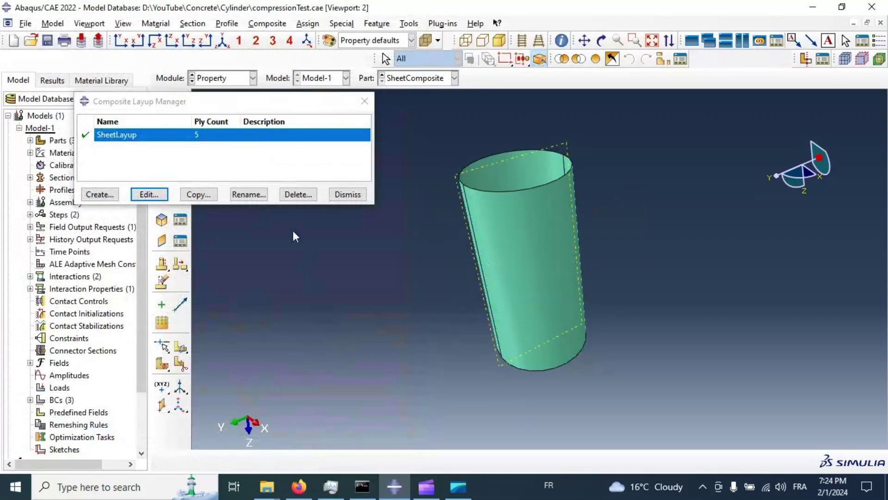
- Plot SheetLayup's ply orientations and rotate the cylinder to check their directions
click(149, 195)
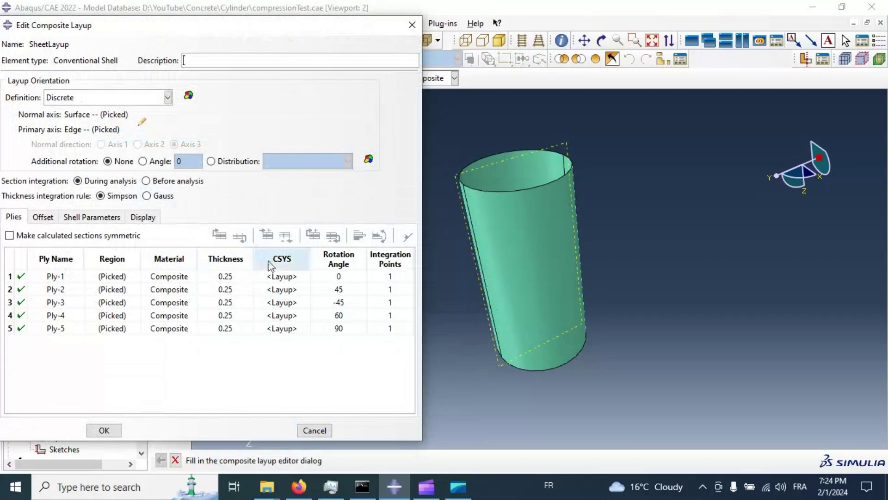
click(282, 259)
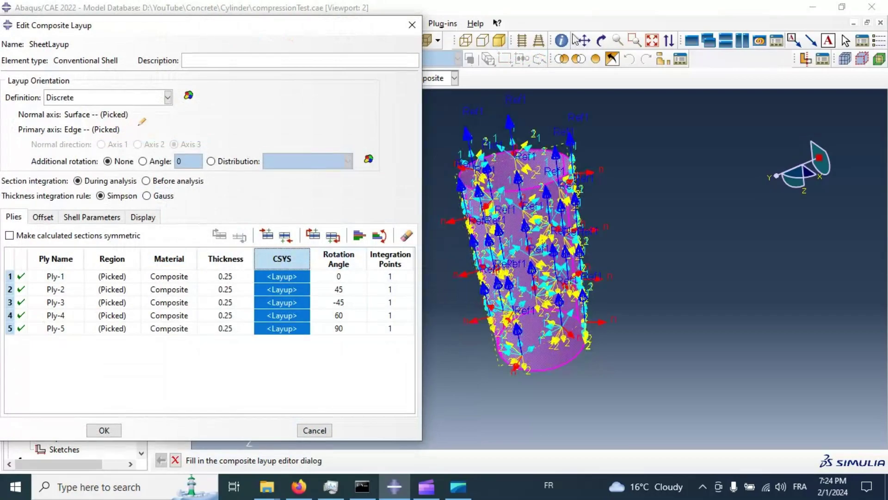
click(602, 40)
drag(523, 259, 554, 208)
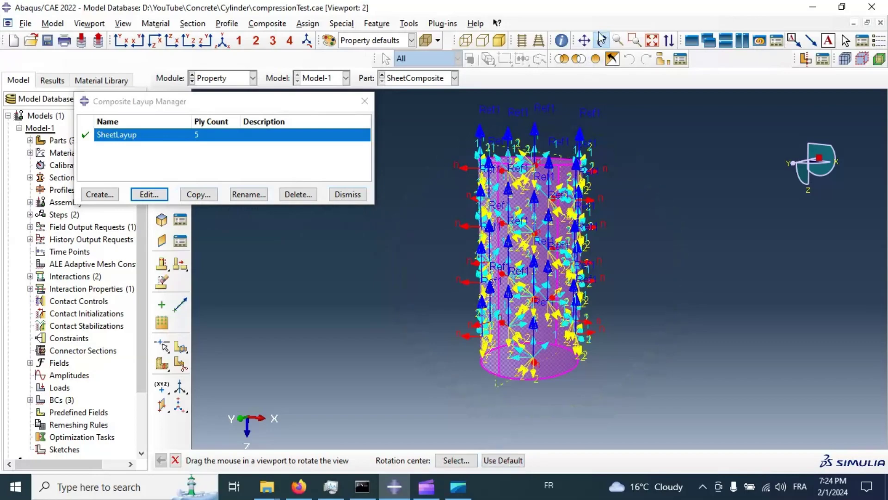
click(149, 195)
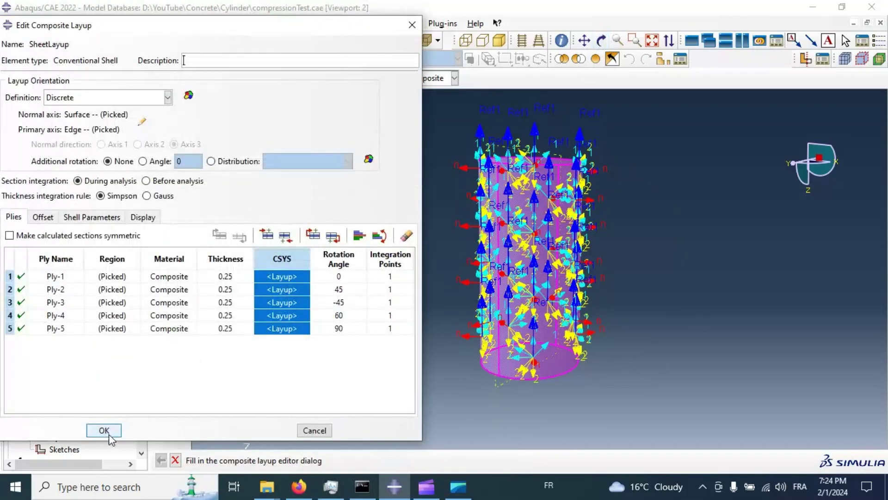
click(104, 431)
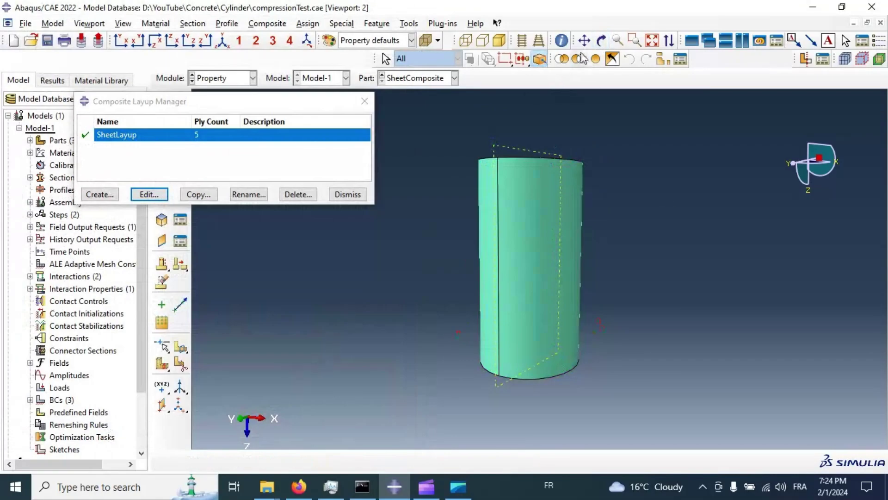
click(602, 40)
drag(530, 149, 572, 196)
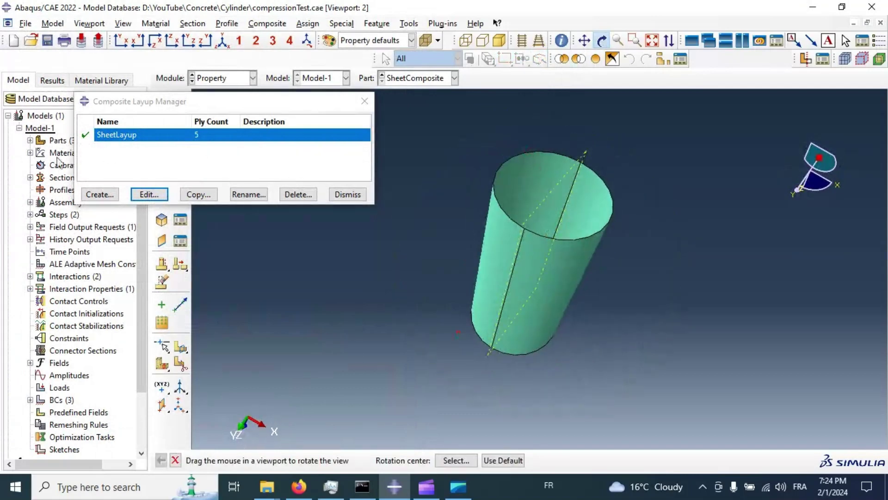
- Turn on Make calculated sections symmetric for SheetLayup and save it
click(150, 195)
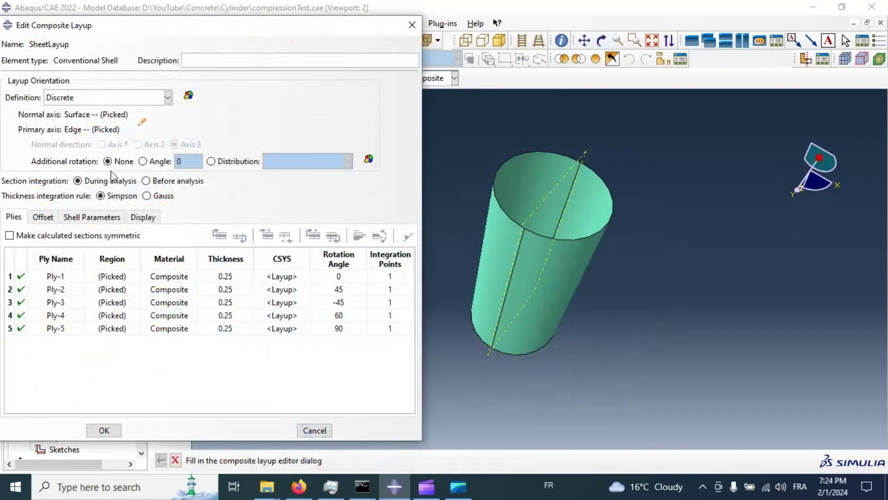
click(13, 238)
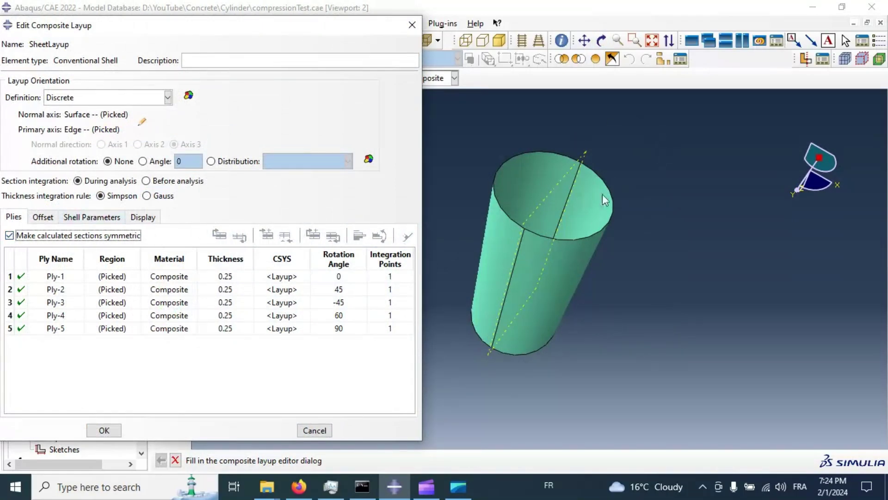
drag(362, 29, 395, 22)
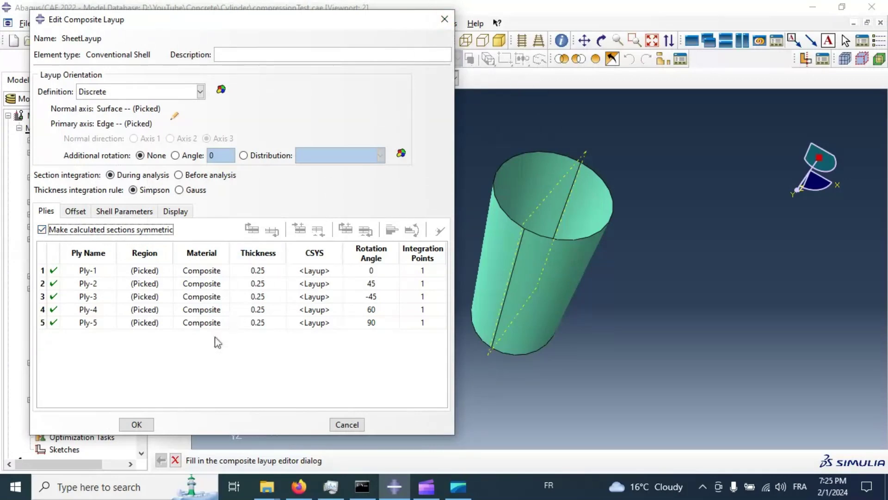
click(136, 424)
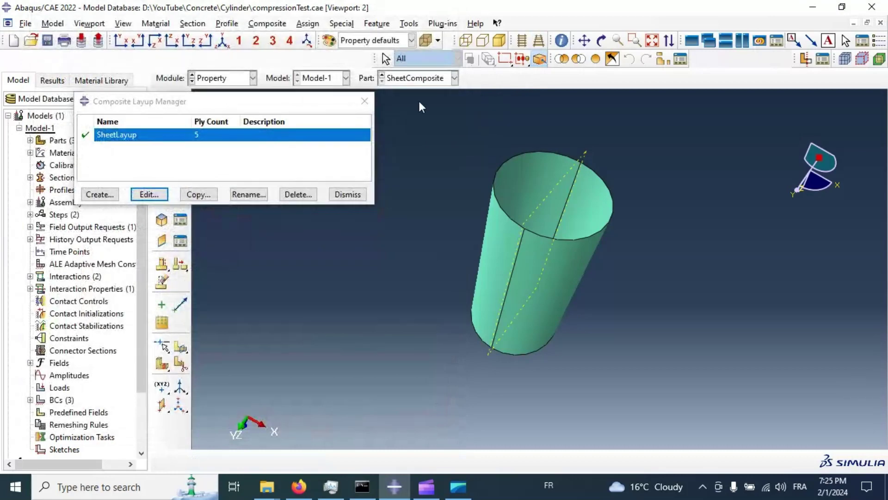
click(562, 41)
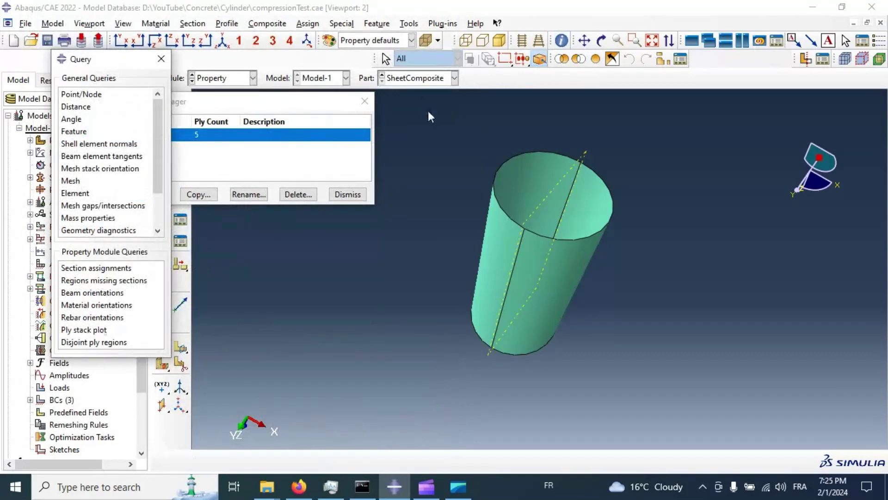
- Query a ply stack plot for the cylinder region
click(96, 330)
click(385, 275)
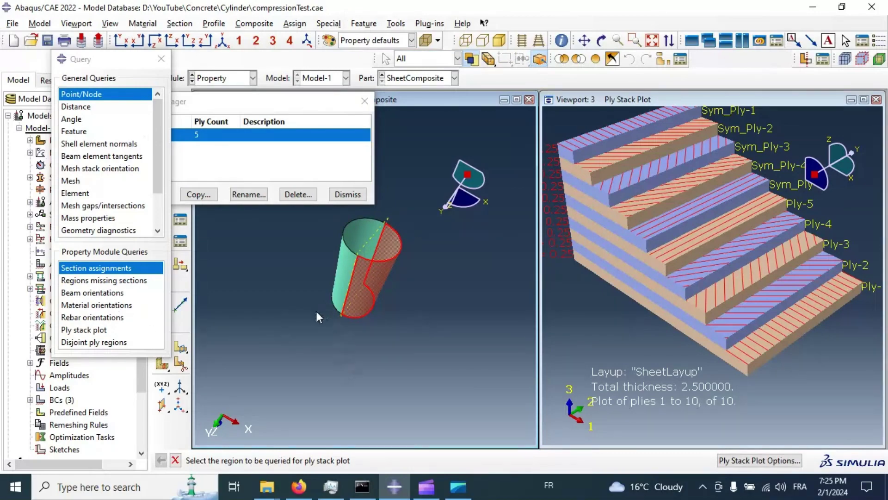
click(161, 59)
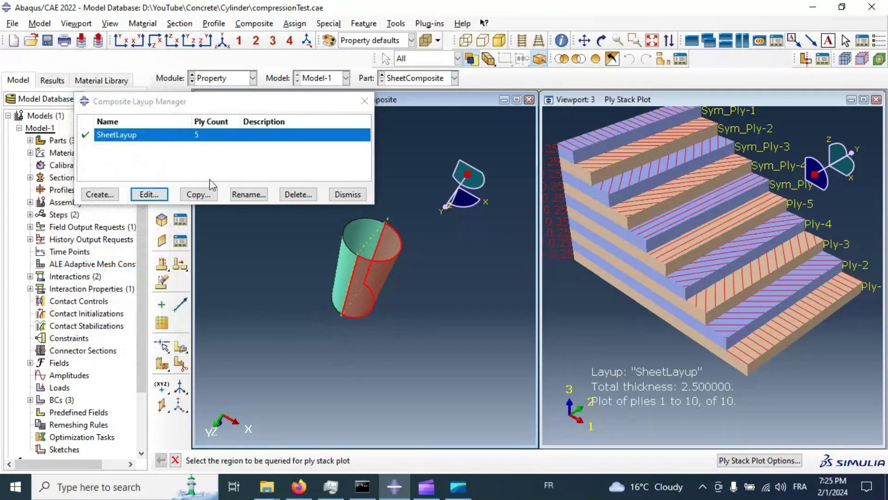
- Resave SheetLayup without symmetric sections, maximize Viewport 2, and close the Ply Stack Plot
click(149, 194)
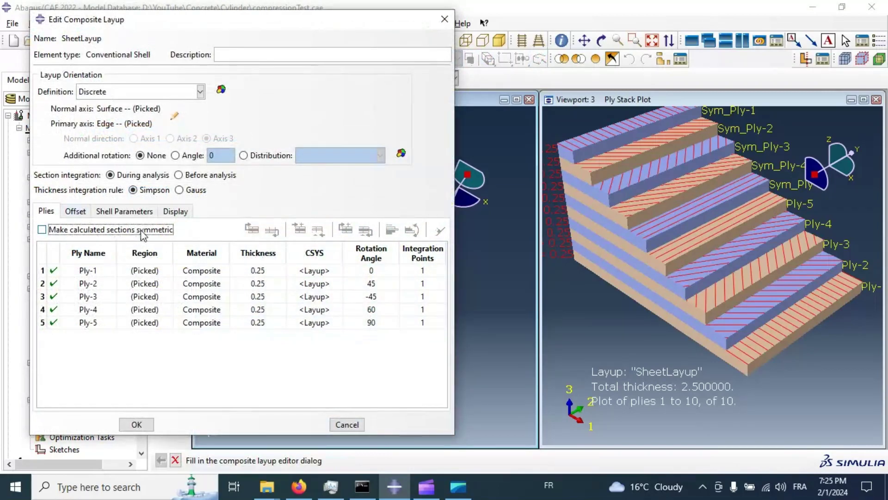
click(136, 424)
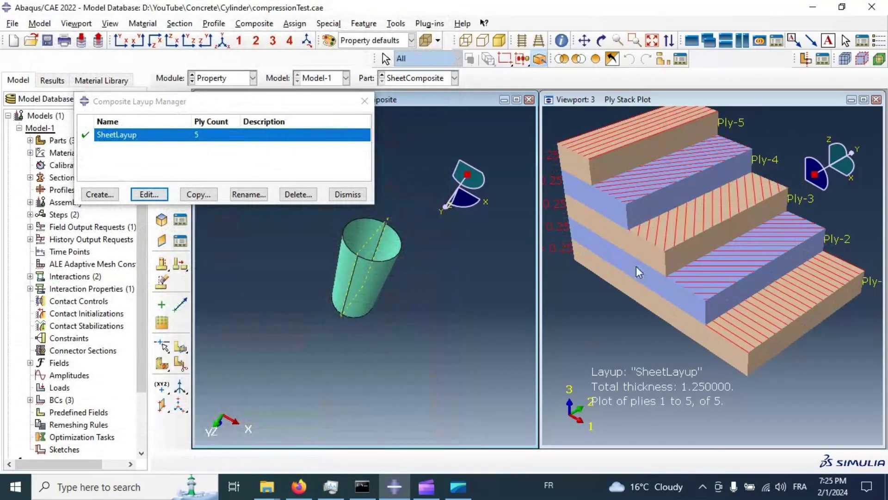
click(347, 194)
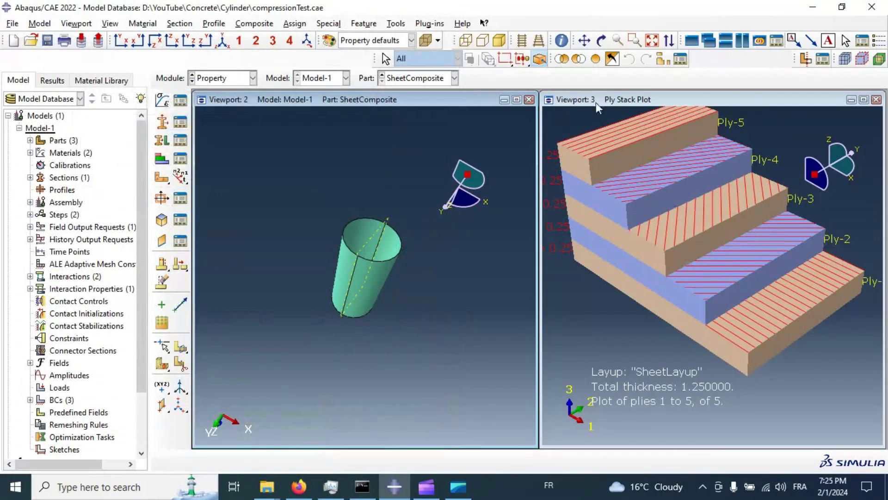
click(516, 100)
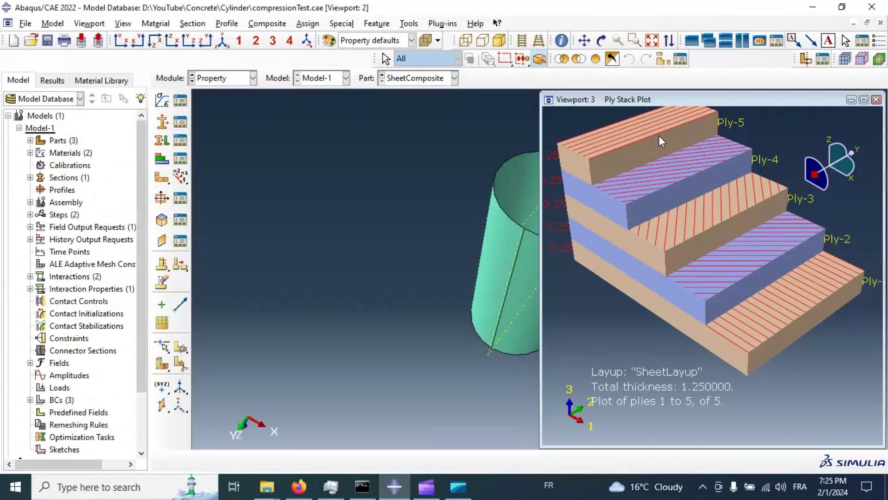
click(876, 100)
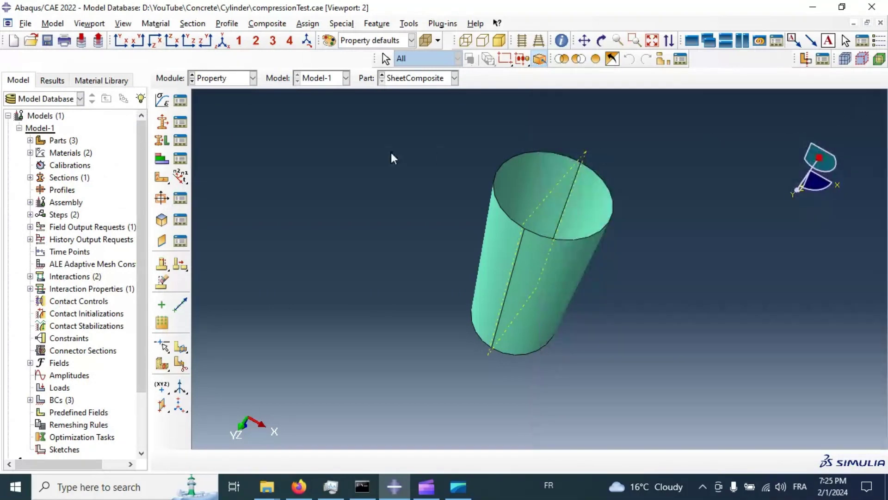
click(241, 78)
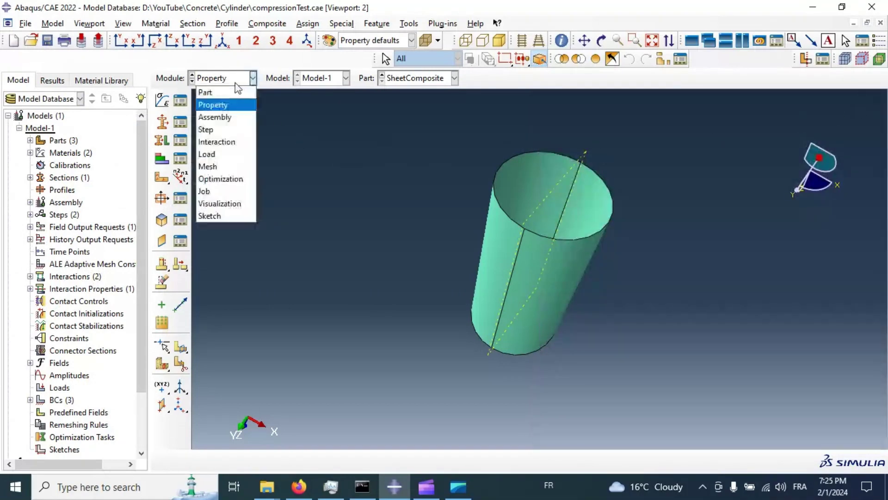
- In the Assembly module, instance SheetComposite and orbit to inspect it around the cylinder
click(216, 116)
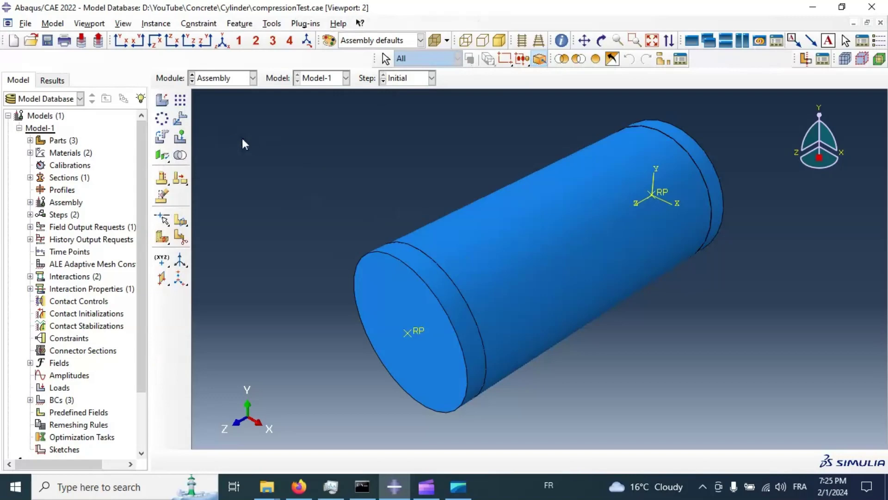
click(162, 99)
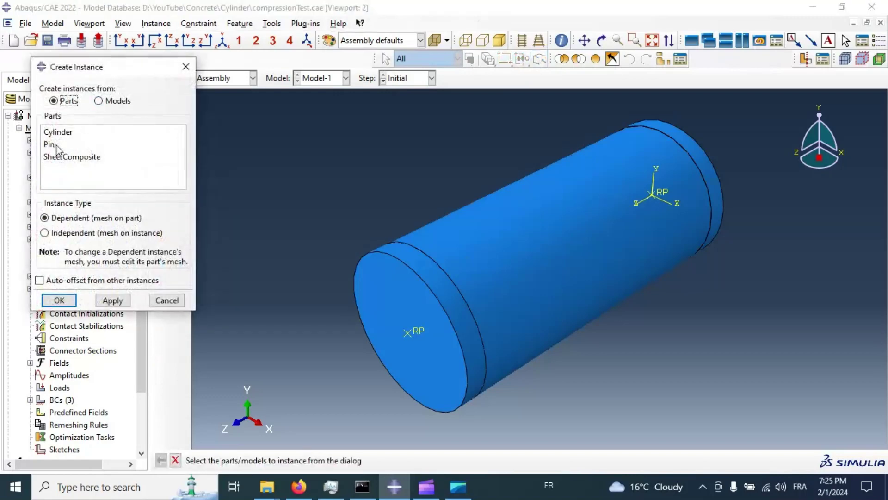
click(61, 159)
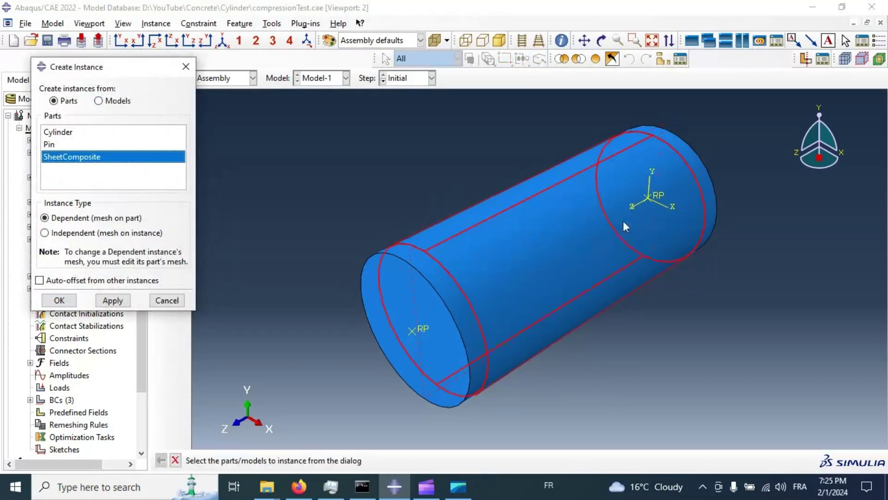
click(113, 300)
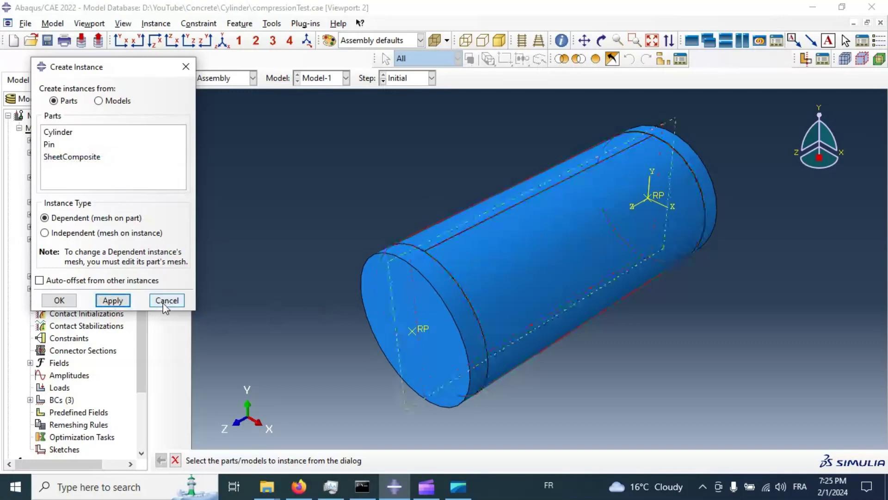
click(164, 300)
click(602, 40)
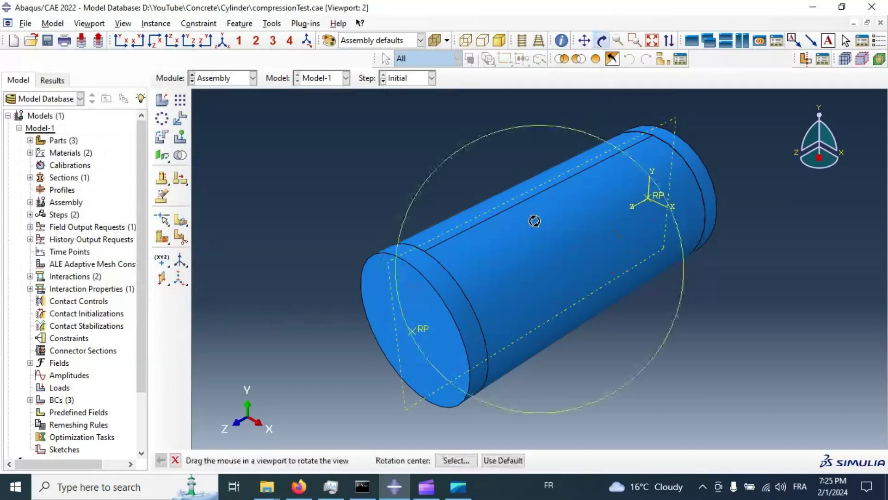
drag(535, 221, 492, 278)
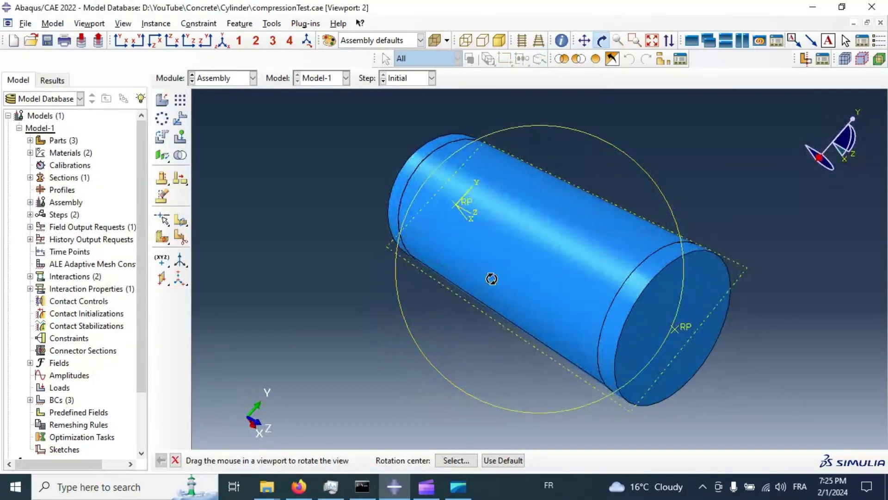
mouse_move(583, 211)
mouse_down()
mouse_move(515, 218)
mouse_move(623, 241)
mouse_move(500, 237)
mouse_move(504, 243)
mouse_move(493, 218)
mouse_move(523, 249)
mouse_move(574, 198)
mouse_up()
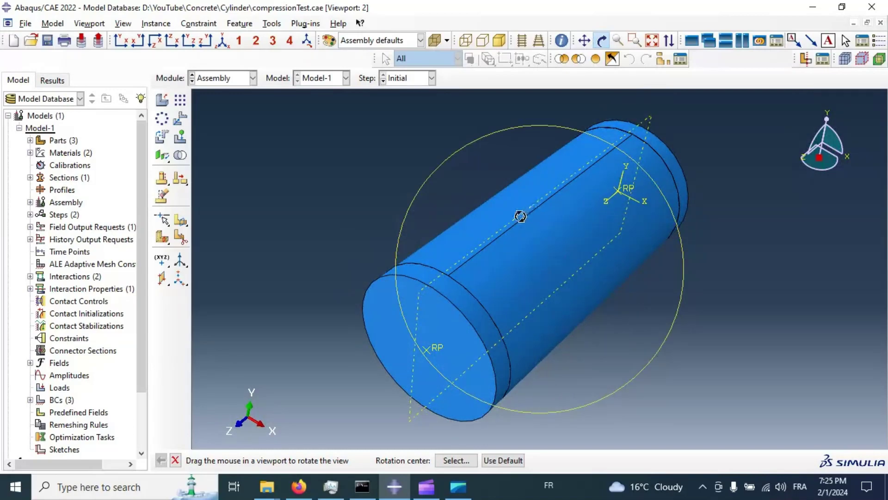
drag(519, 215, 564, 246)
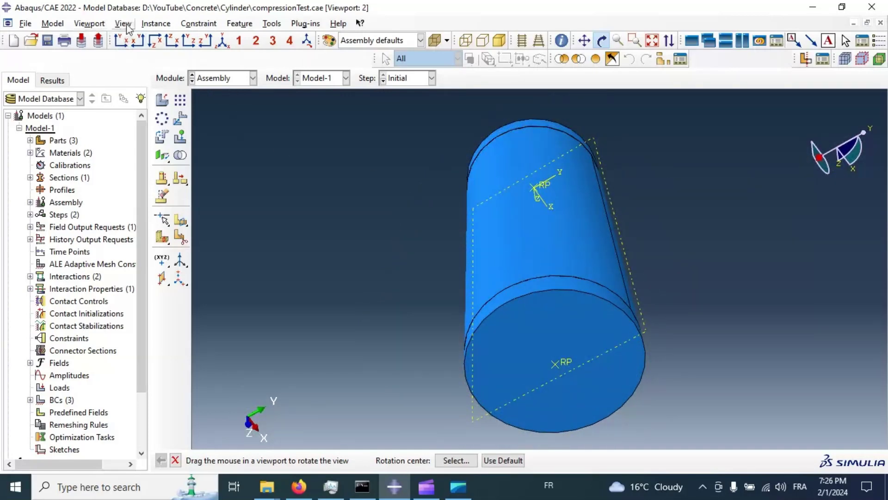
- Turn on Render shell thickness in the Assembly Display Options
click(124, 23)
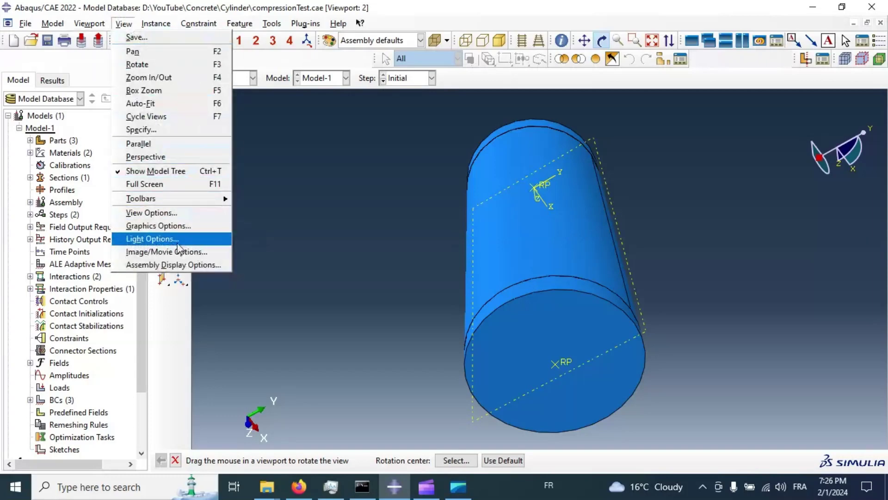
click(159, 265)
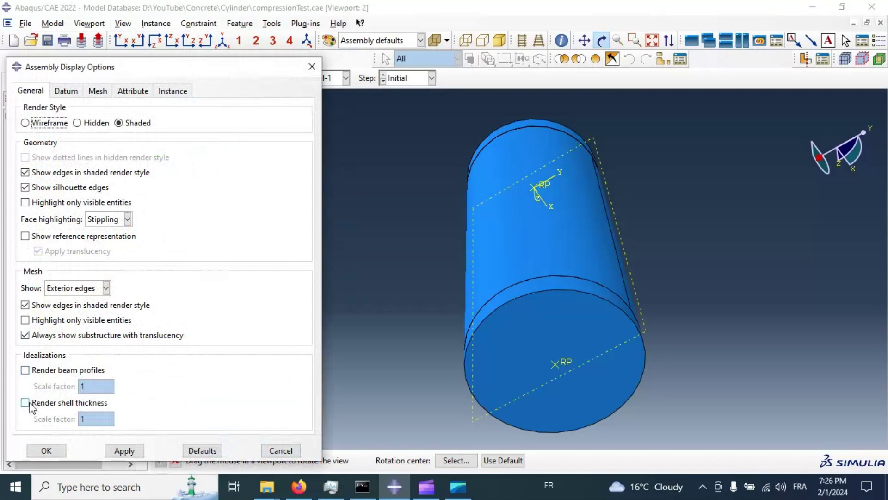
click(26, 402)
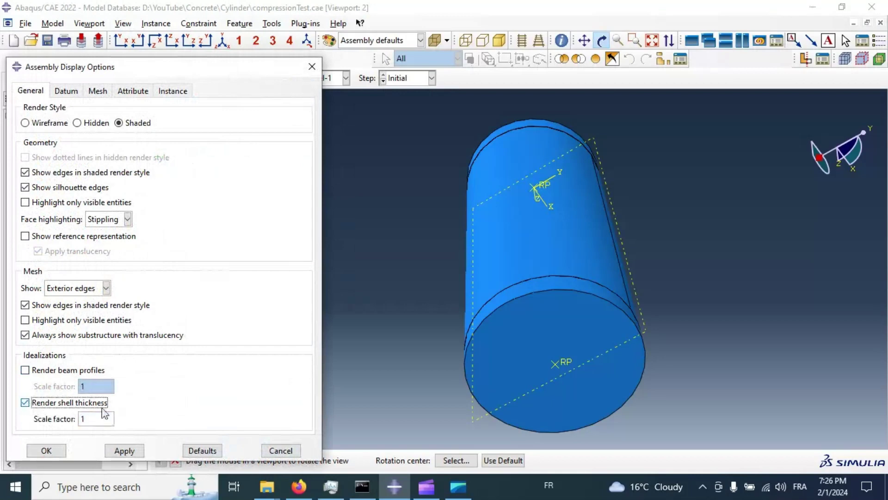
click(124, 450)
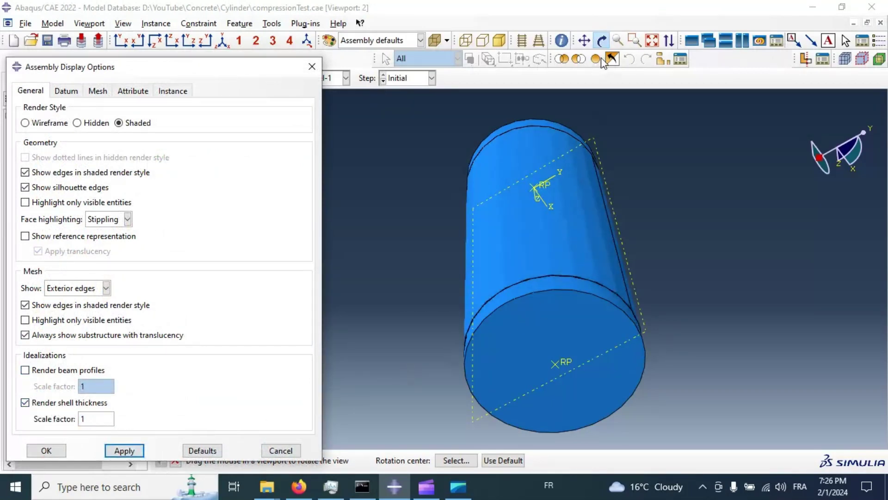
- Hide the Pin-1 and Pin-2 instances with a display group
click(664, 61)
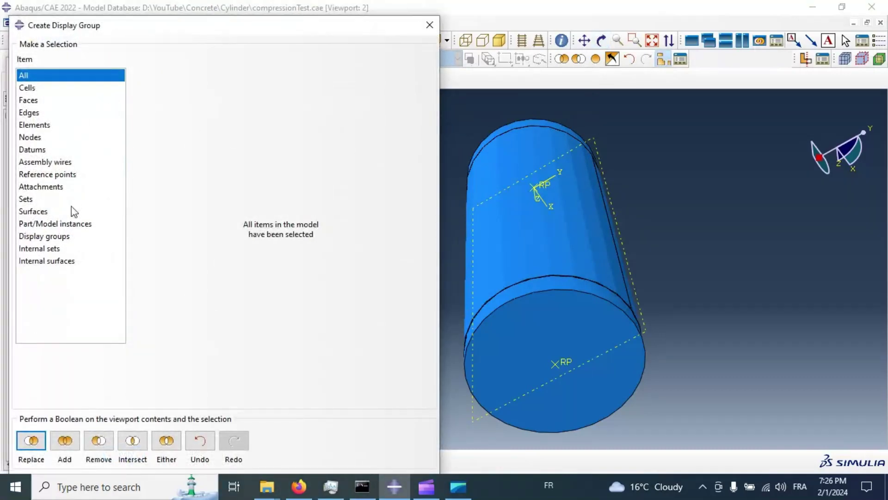
click(55, 224)
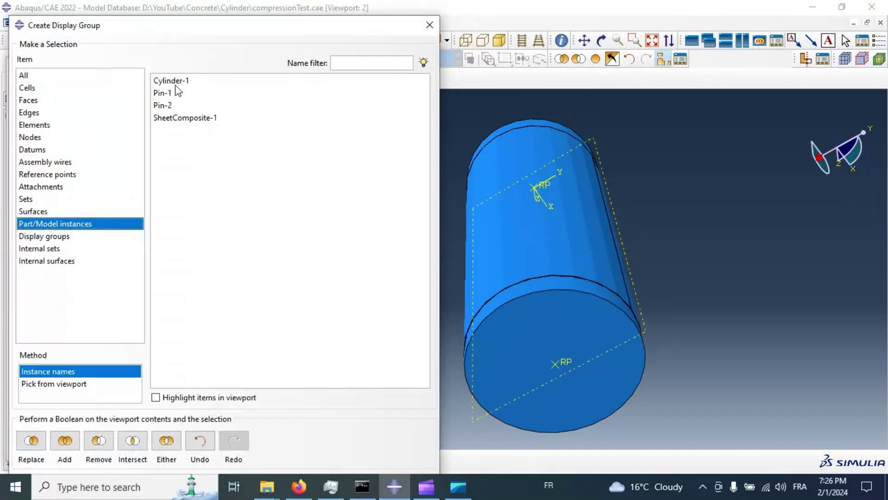
drag(167, 94, 172, 106)
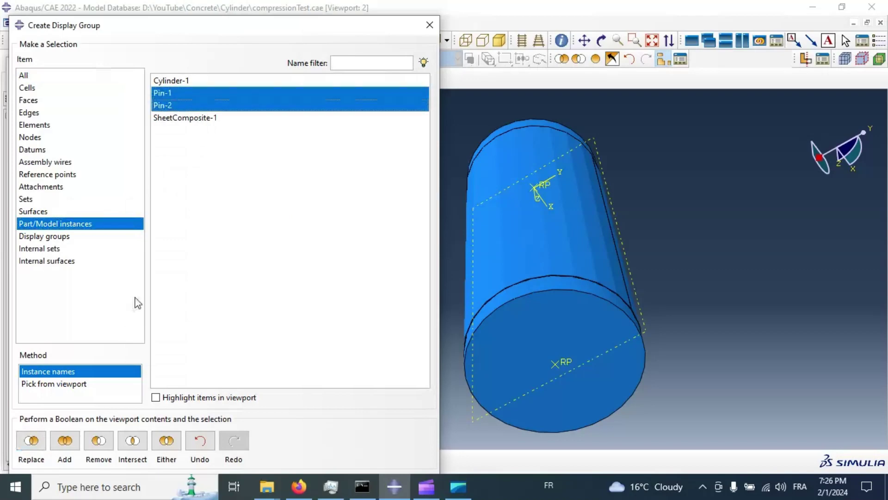
click(98, 442)
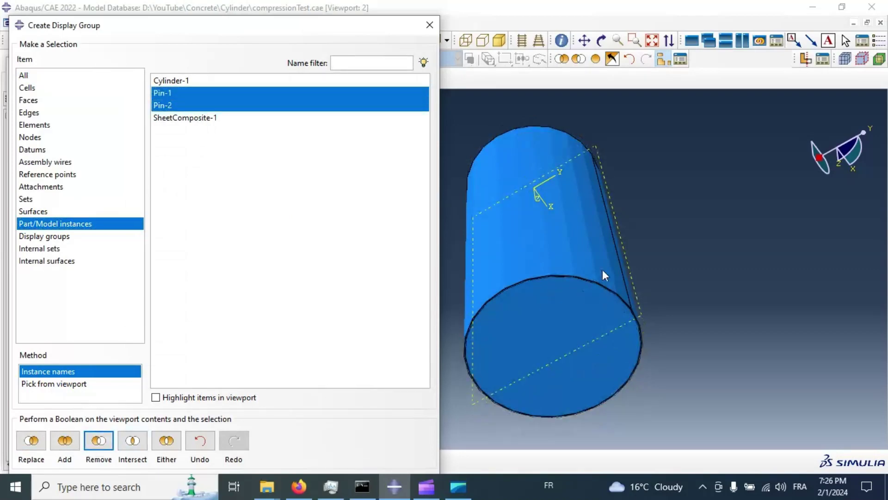
scroll(602, 273, up, 2)
click(430, 25)
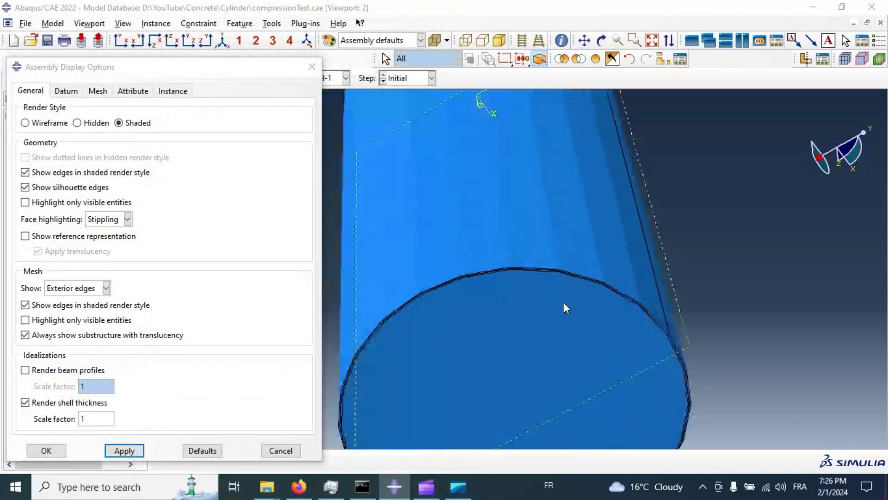
- Zoom in on the cylinder's end edge and compare with and without shell thickness rendering
ctrl+alt+drag(563, 302, 569, 238)
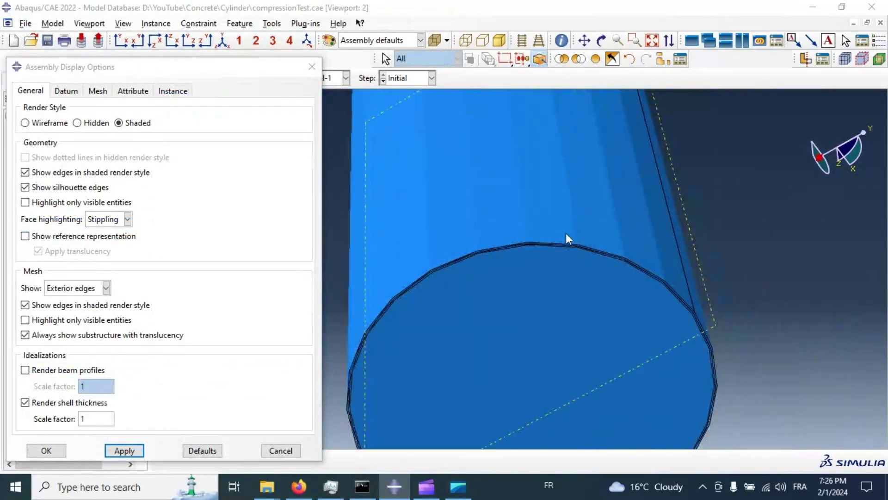
ctrl+alt+right_drag(566, 235, 464, 234)
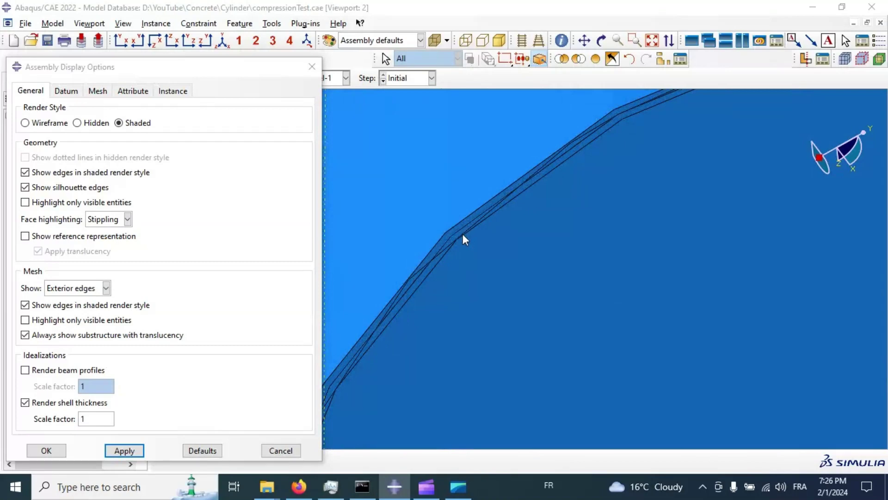
click(25, 402)
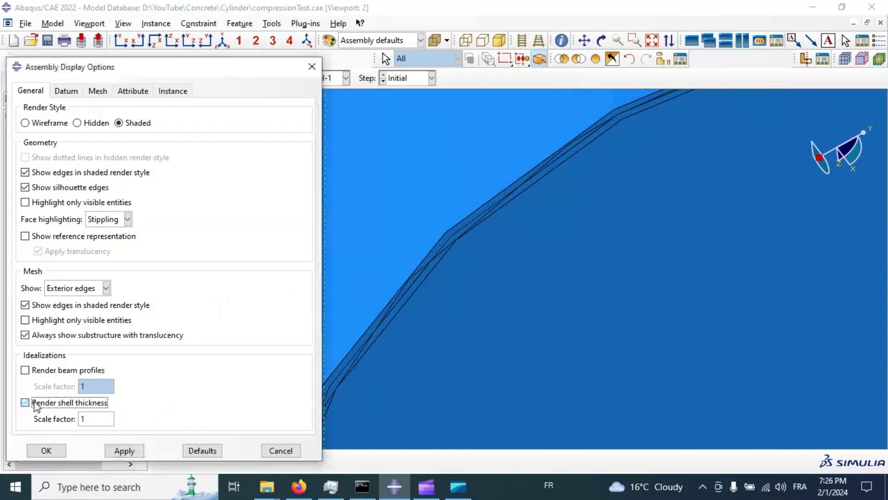
click(119, 451)
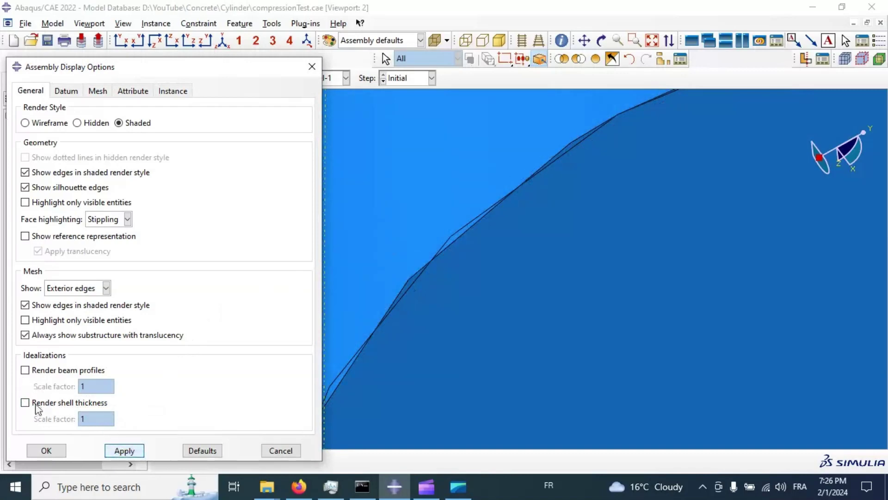
click(35, 403)
click(124, 451)
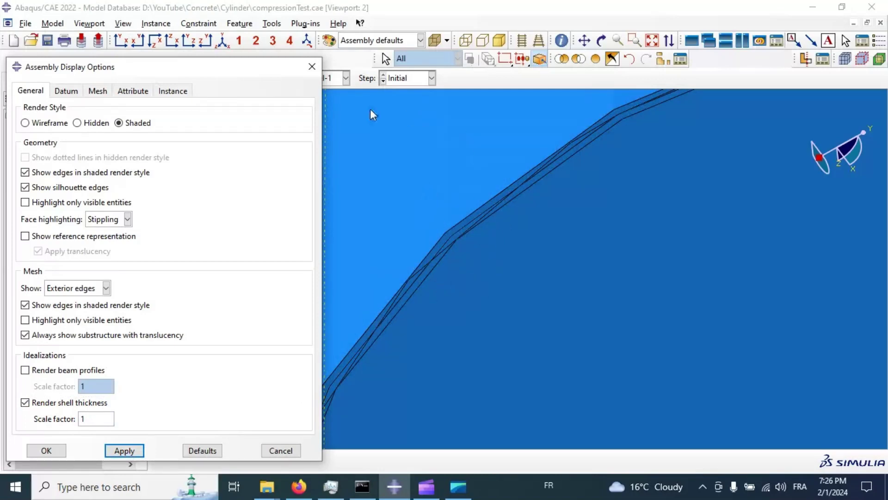
click(313, 67)
- Return to the Property module and bring up the Composite Layup Manager
click(222, 78)
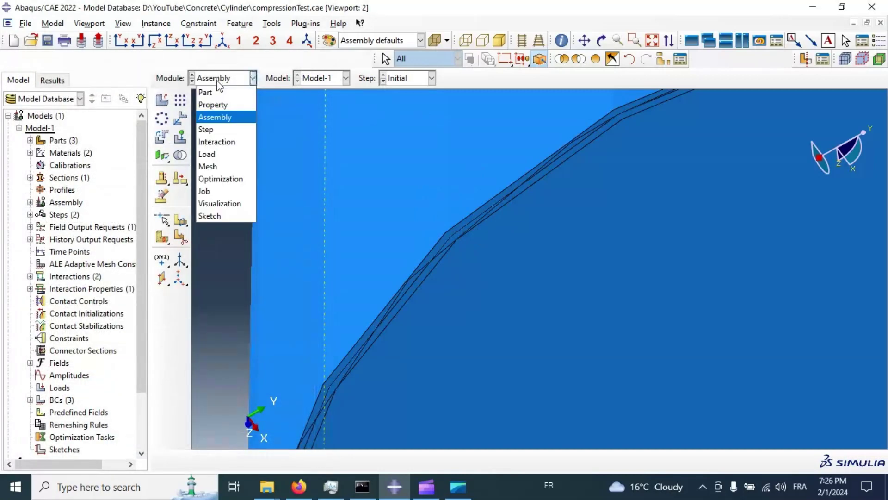
click(213, 104)
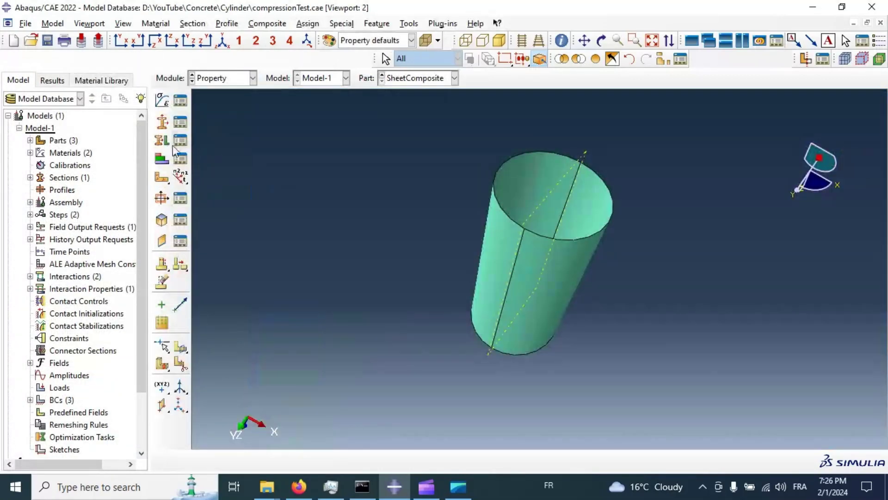
click(181, 158)
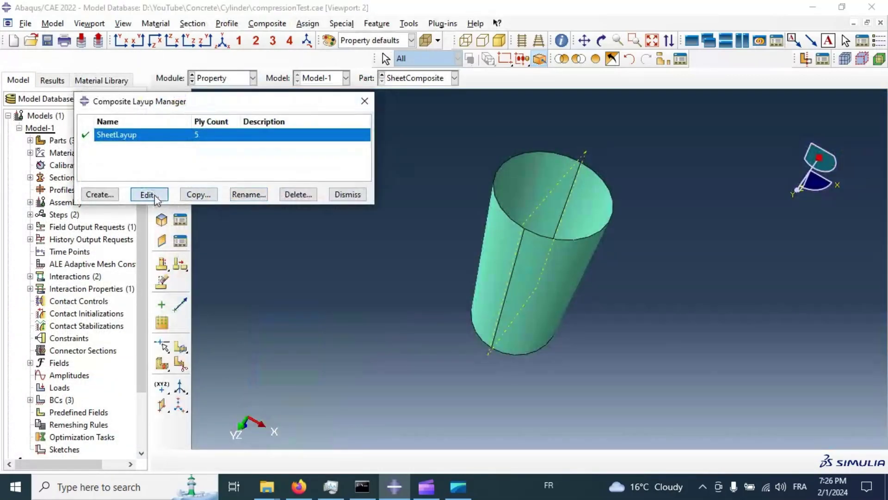
- Offset the SheetLayup composite layup from its bottom surface and close the layup manager
click(148, 192)
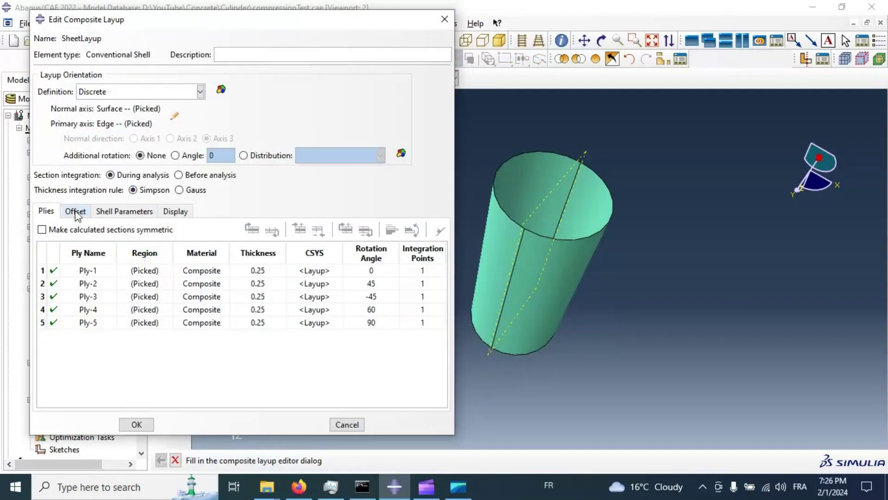
click(76, 213)
click(77, 273)
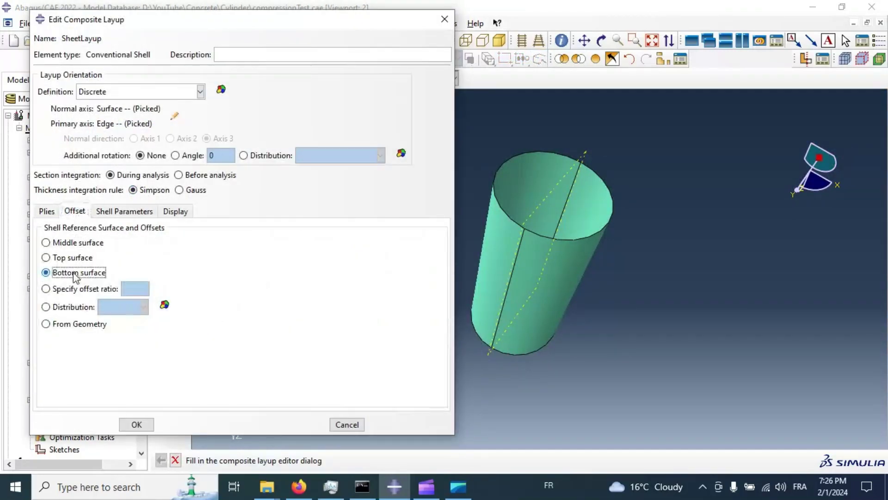
scroll(524, 176, up, 5)
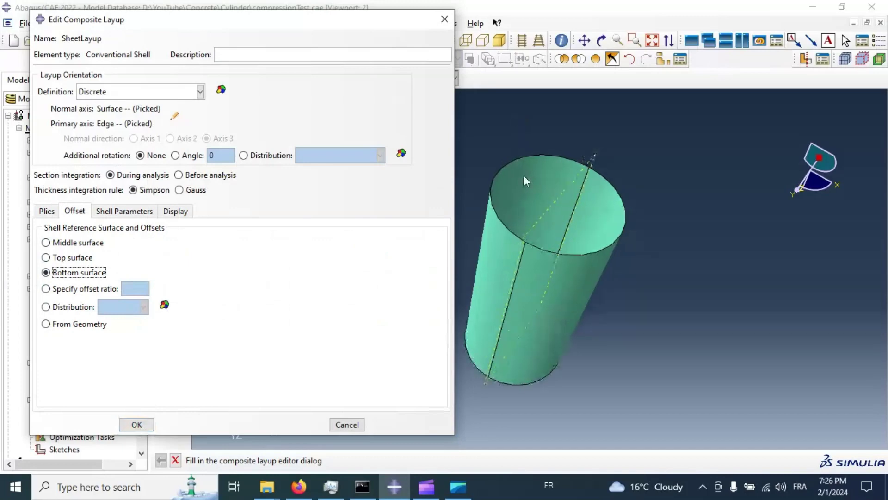
scroll(479, 211, up, 4)
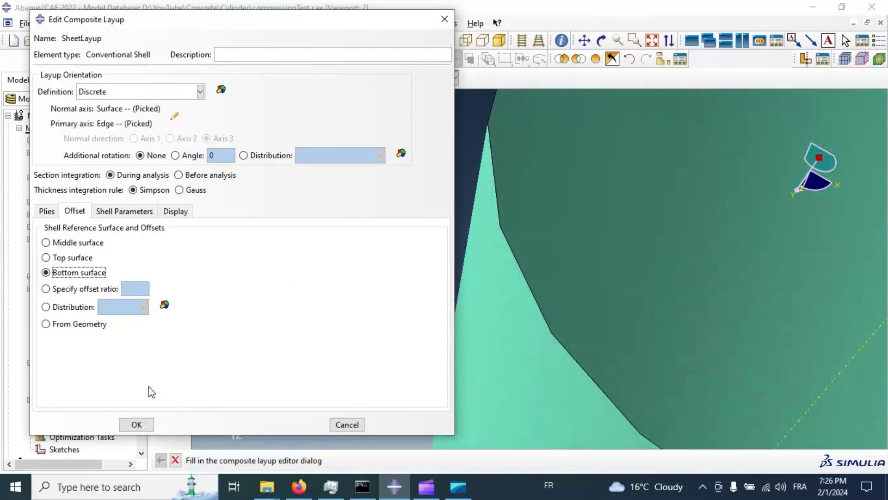
click(137, 424)
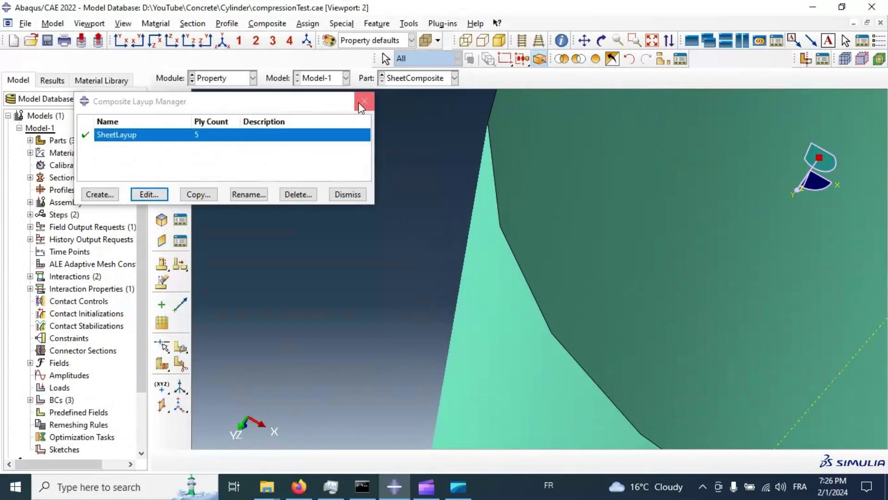
click(362, 103)
- Turn on shell thickness rendering in the part display options for the sheet
click(123, 23)
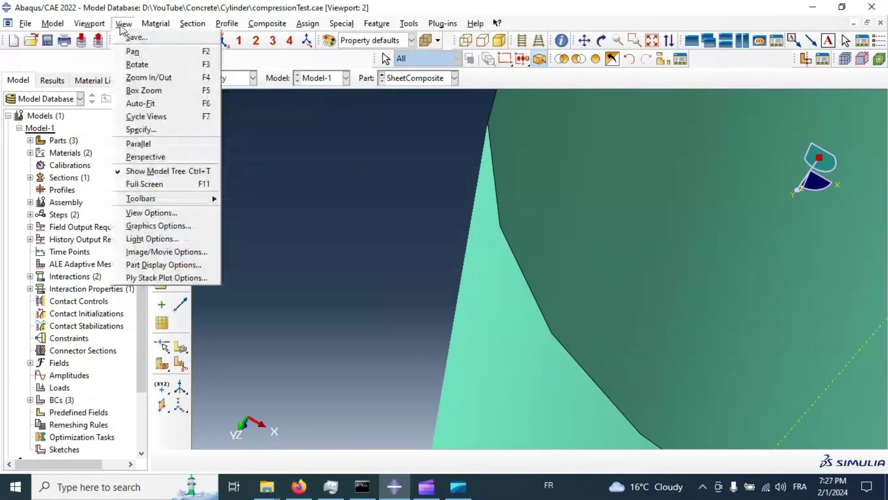
click(165, 264)
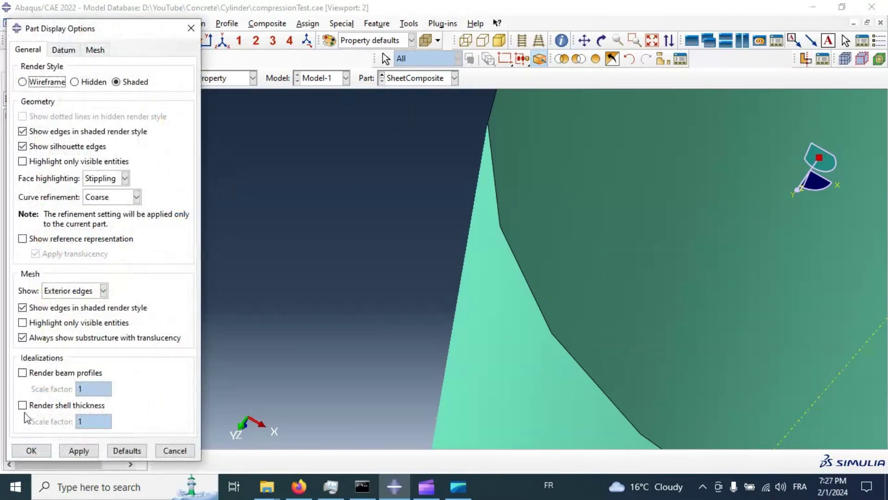
click(23, 405)
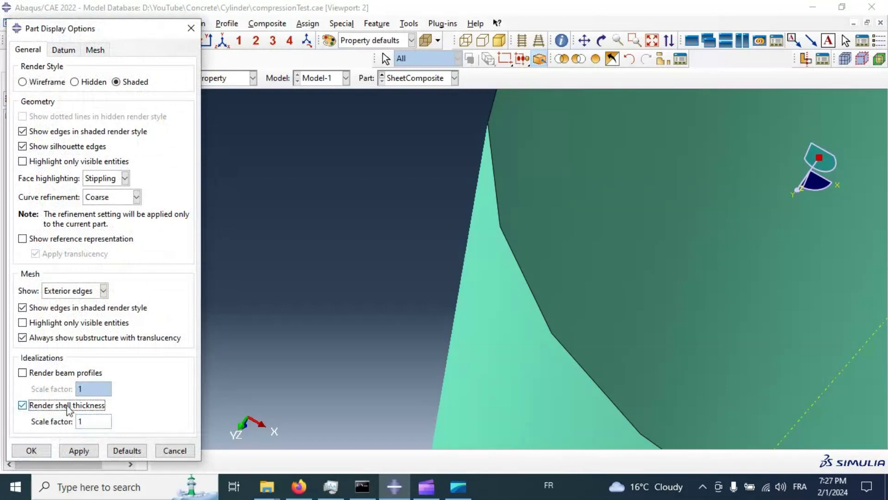
click(79, 452)
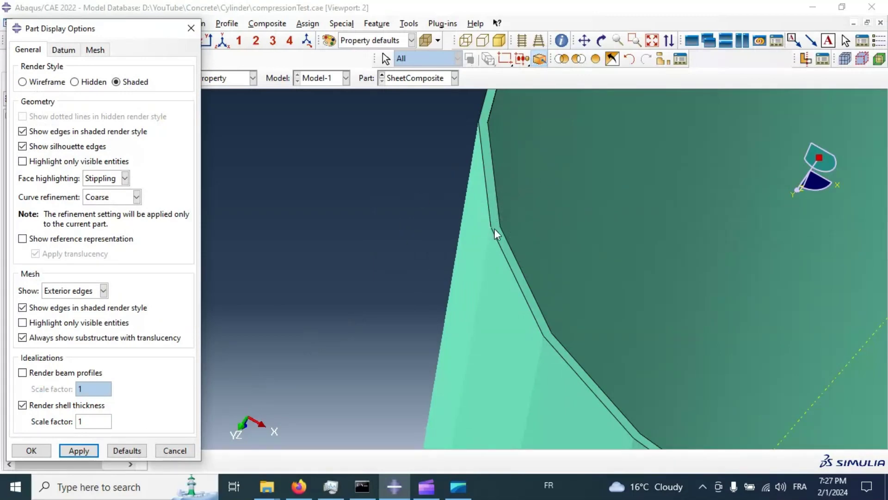
click(31, 451)
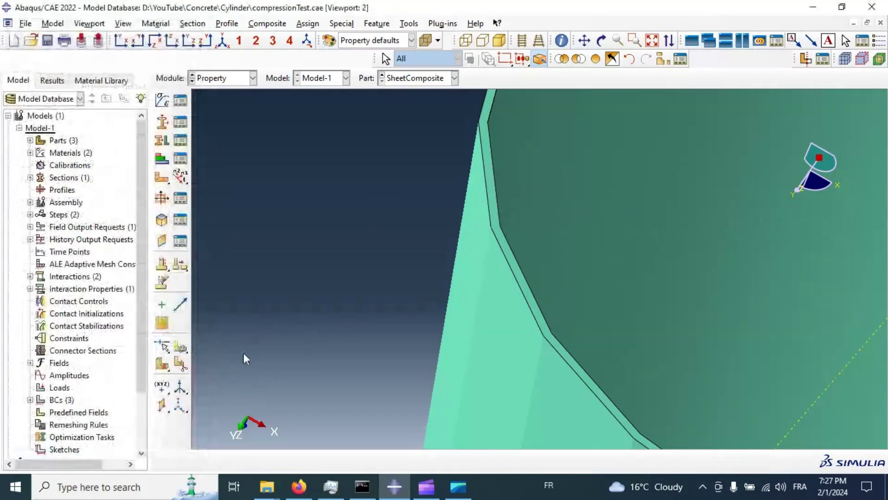
- Switch to the Assembly module and compare its display with and without shell thickness
click(221, 78)
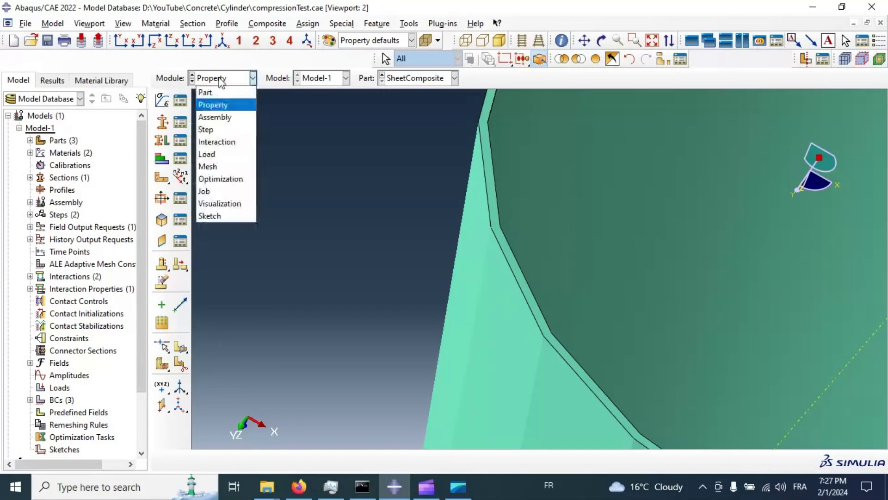
click(218, 115)
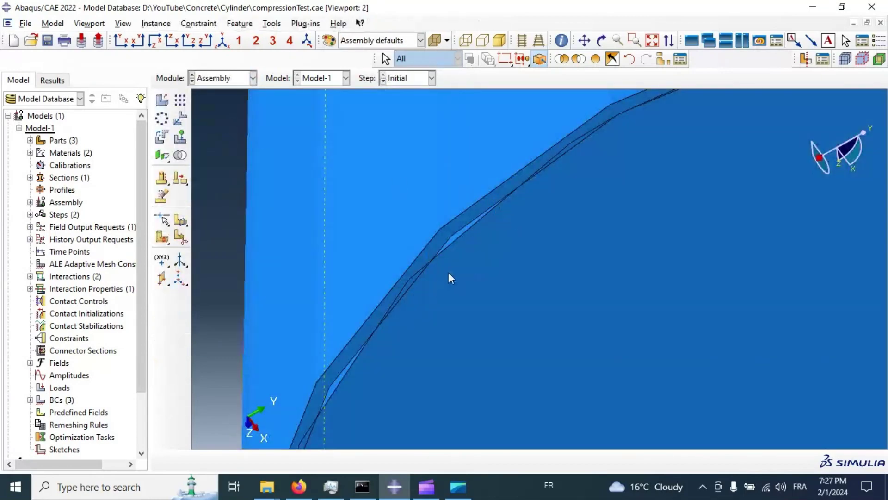
scroll(451, 278, down, 2)
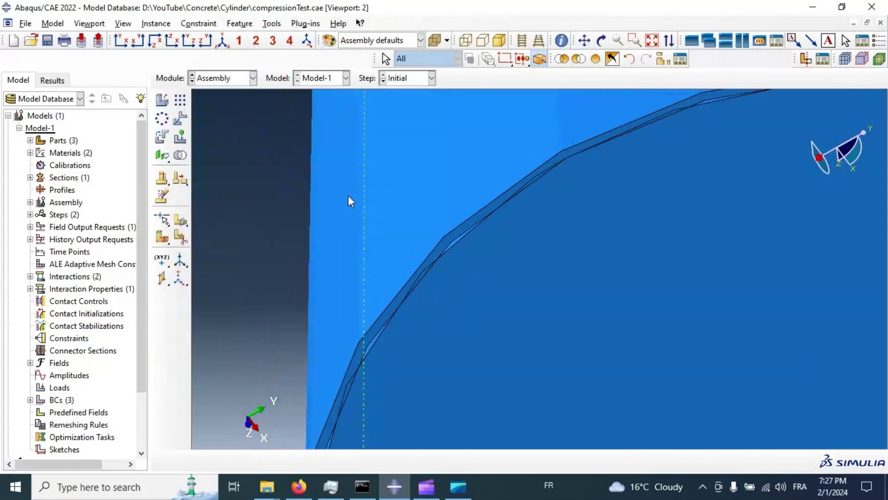
click(123, 23)
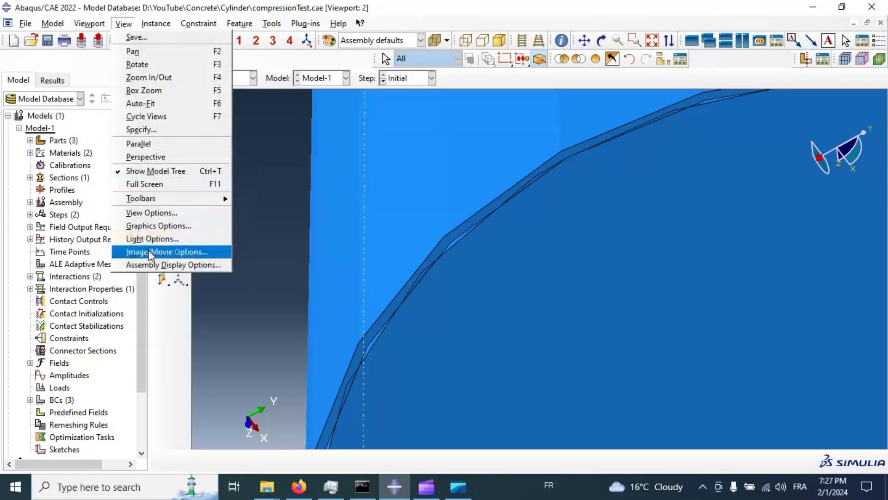
click(156, 268)
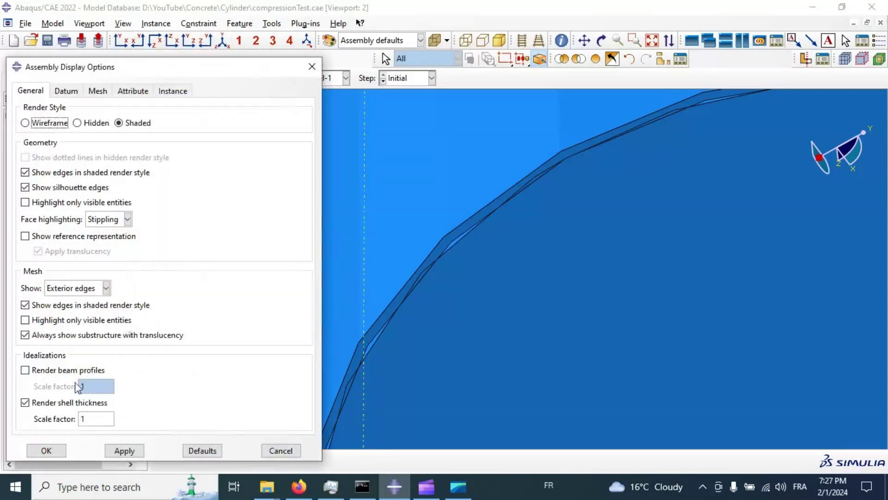
click(68, 402)
click(119, 449)
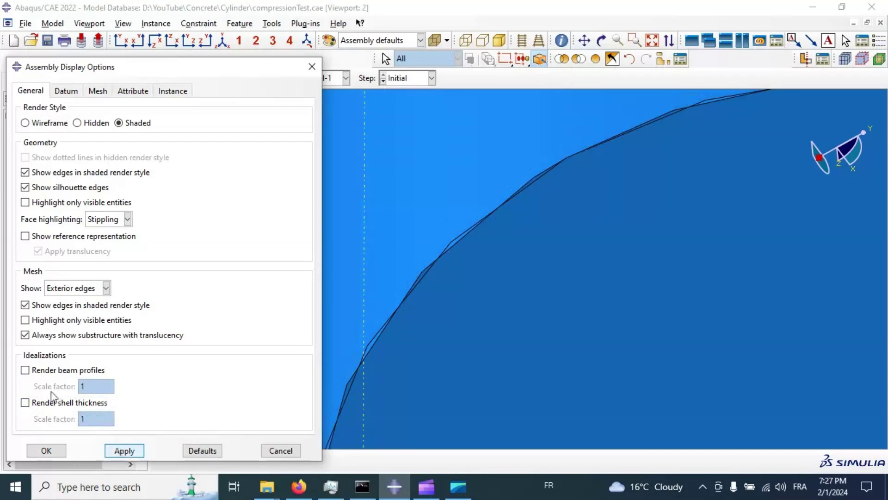
click(25, 403)
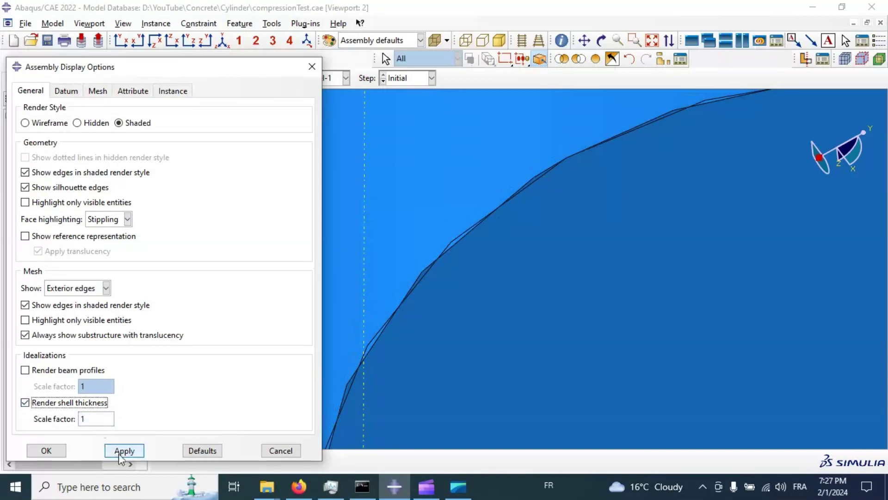
click(123, 453)
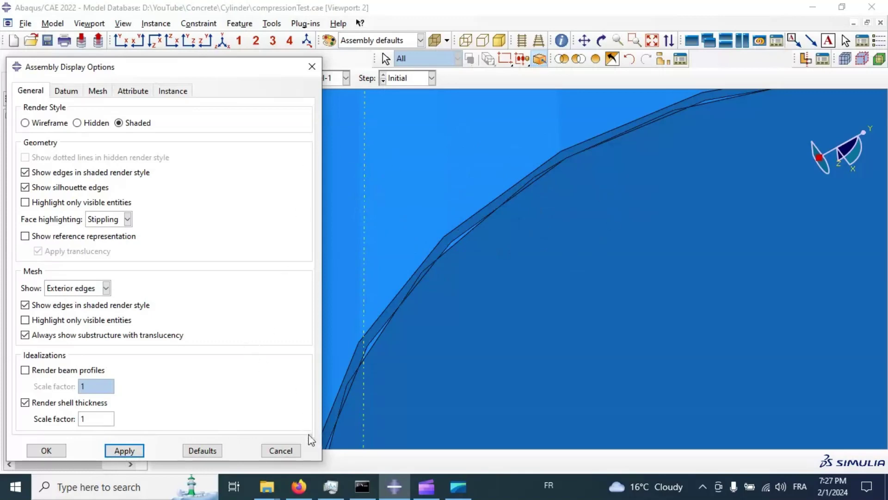
click(298, 450)
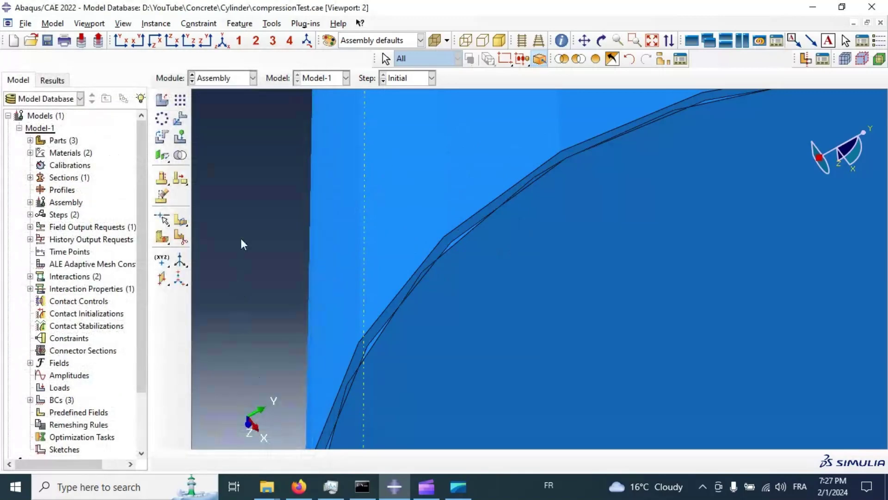
- Leave shell thickness rendering turned off in the assembly display options
click(123, 24)
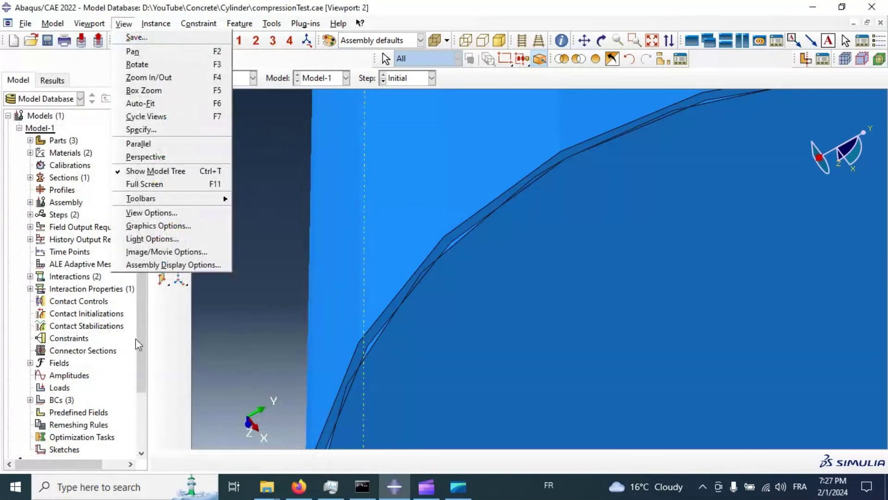
click(143, 265)
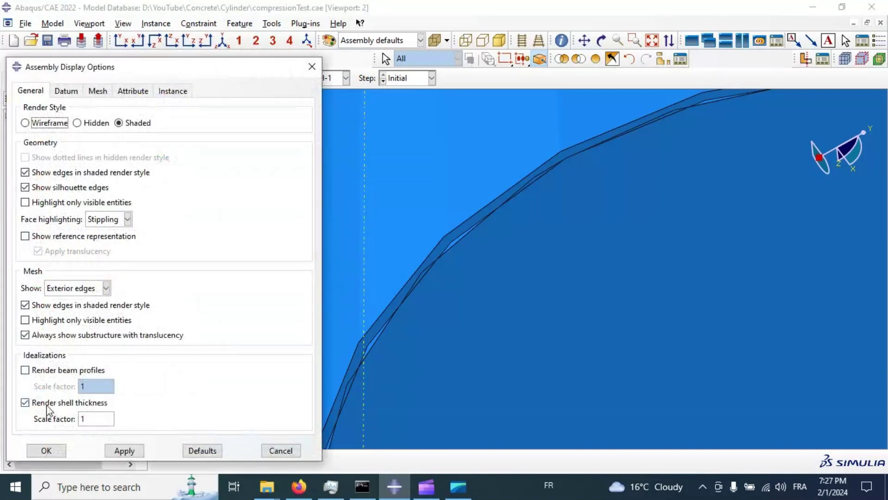
click(48, 403)
click(122, 452)
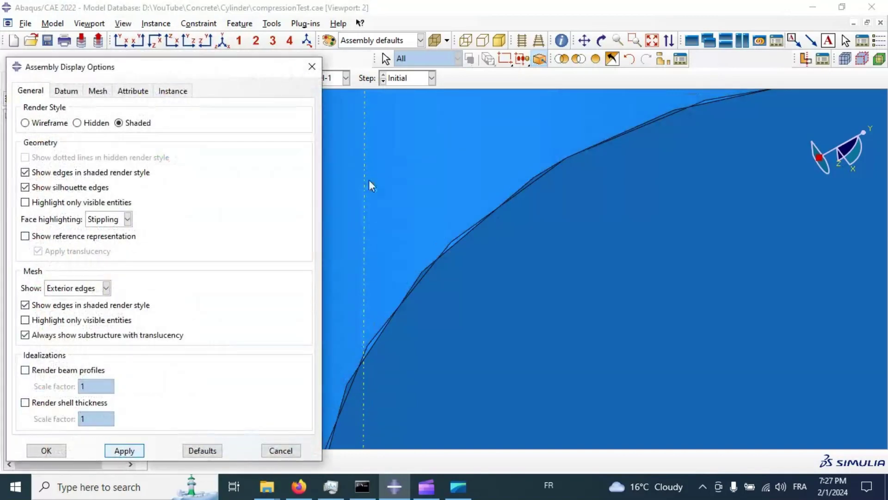
click(312, 66)
scroll(426, 199, down, 3)
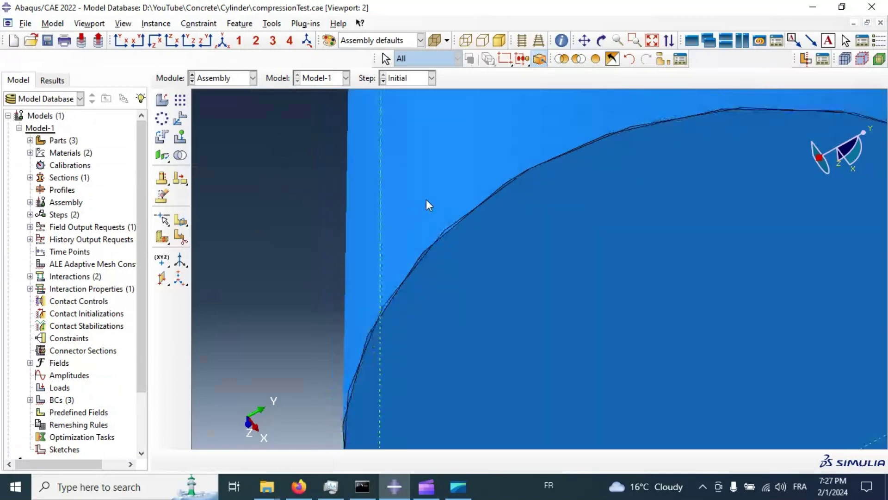
scroll(426, 198, down, 2)
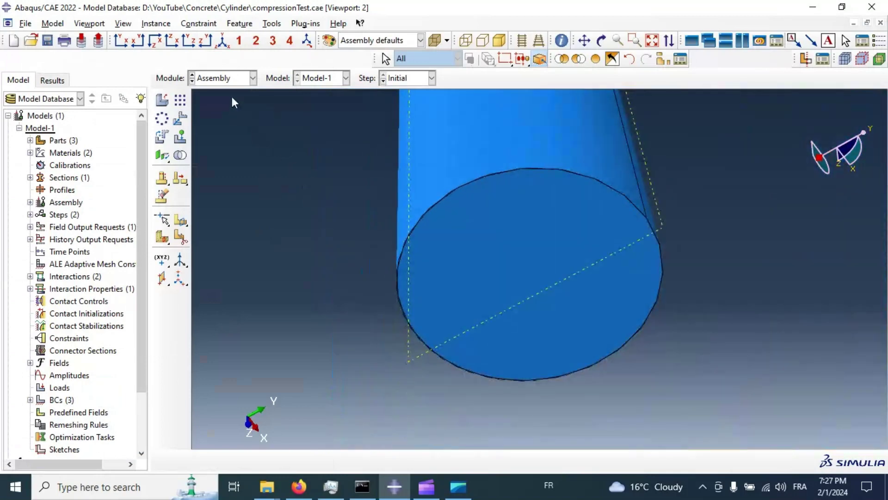
- Move through the Step module into Interaction and start a new Tie constraint
click(224, 79)
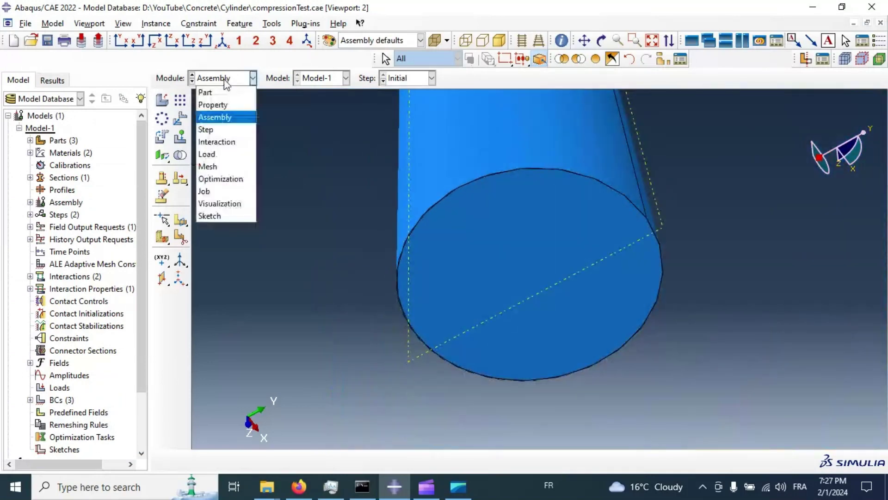
click(218, 130)
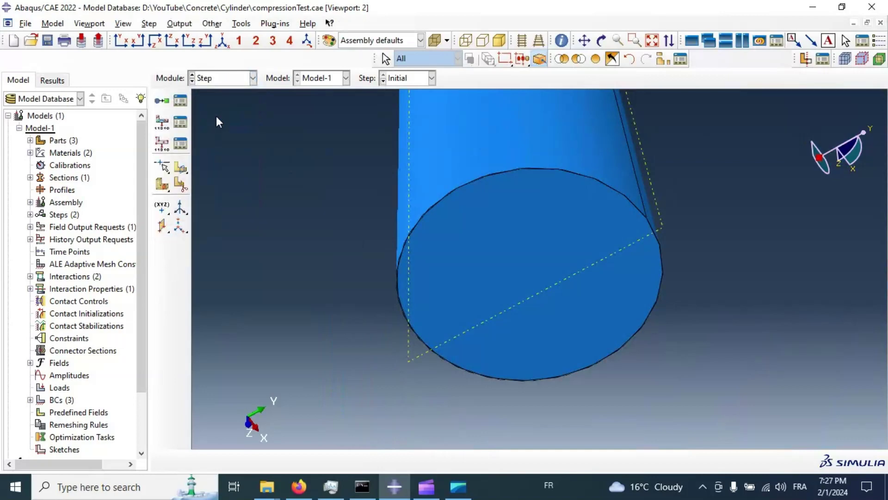
click(217, 79)
click(222, 141)
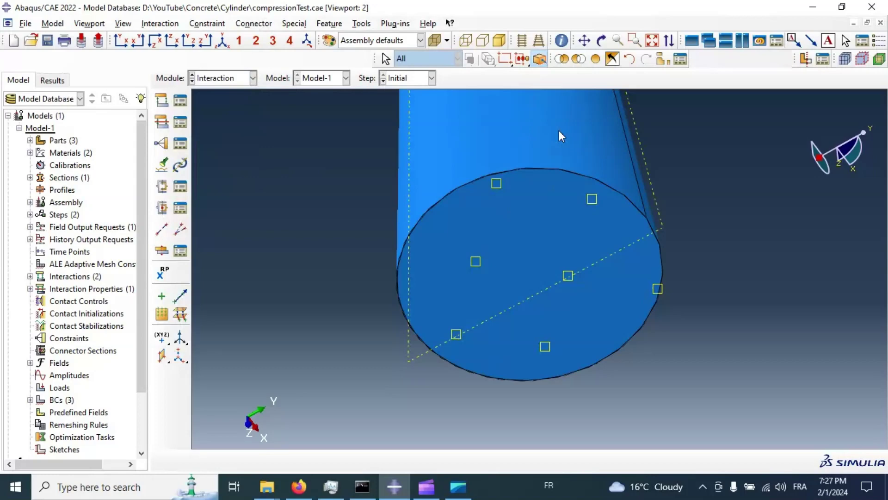
click(162, 143)
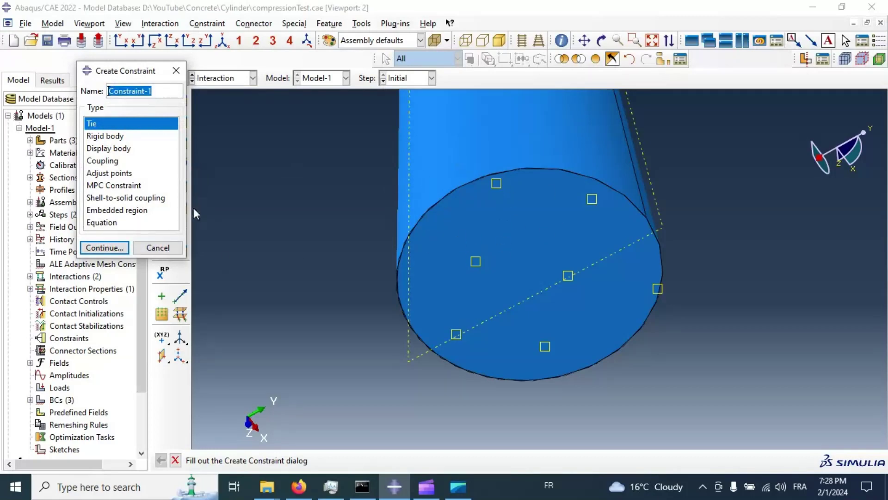
click(118, 250)
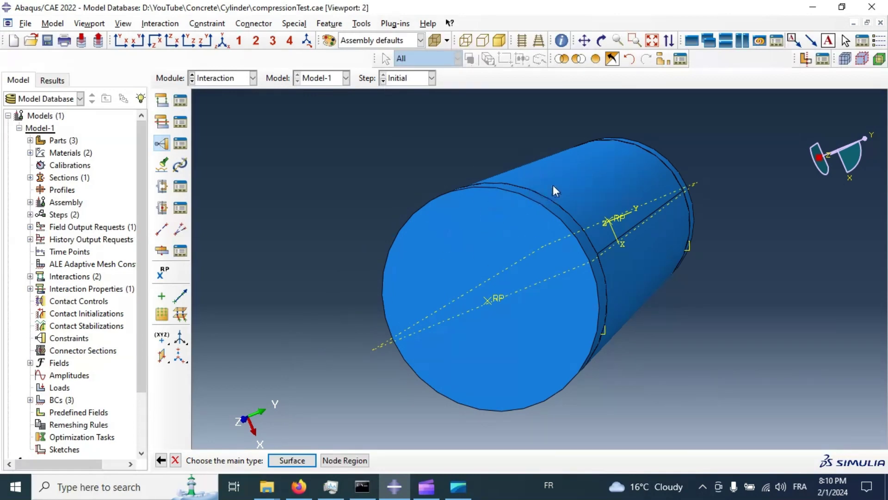
- Show only the Cylinder-1 instance in the viewport with a replacing display group
click(663, 60)
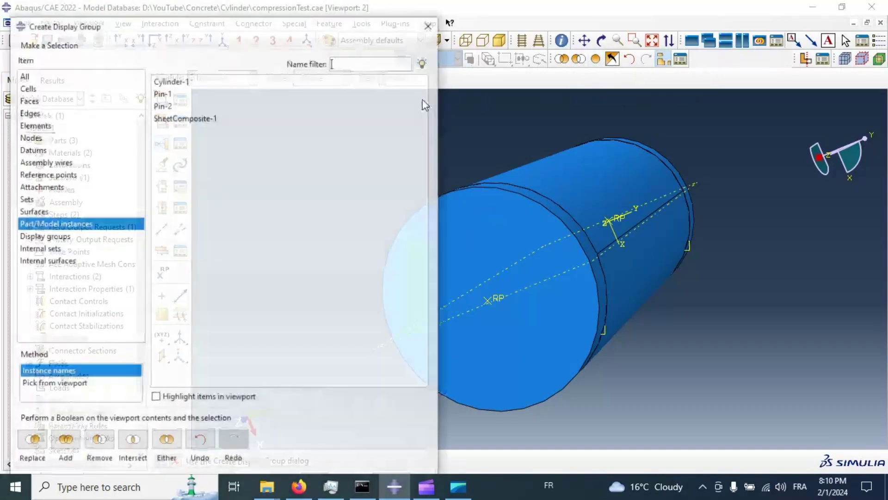
click(175, 82)
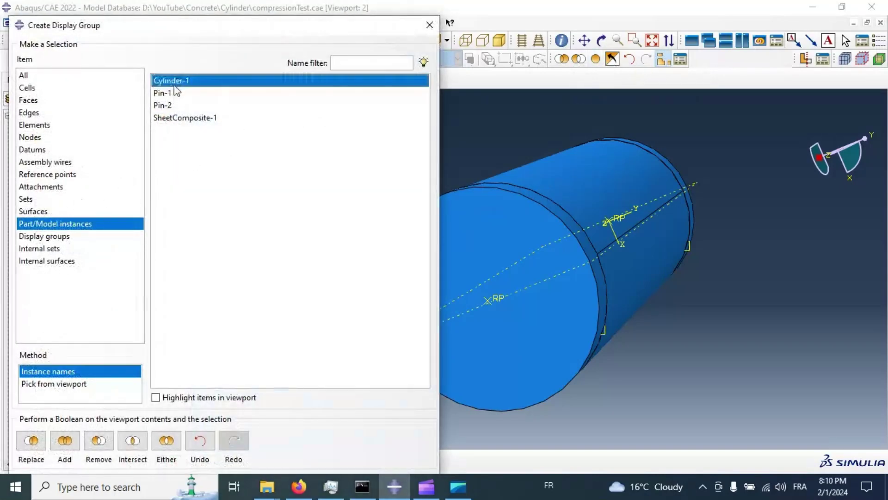
click(32, 440)
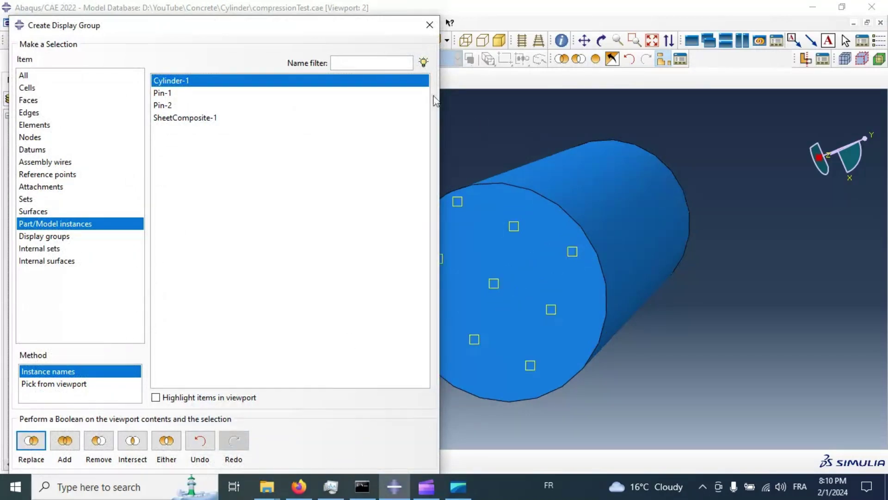
click(430, 25)
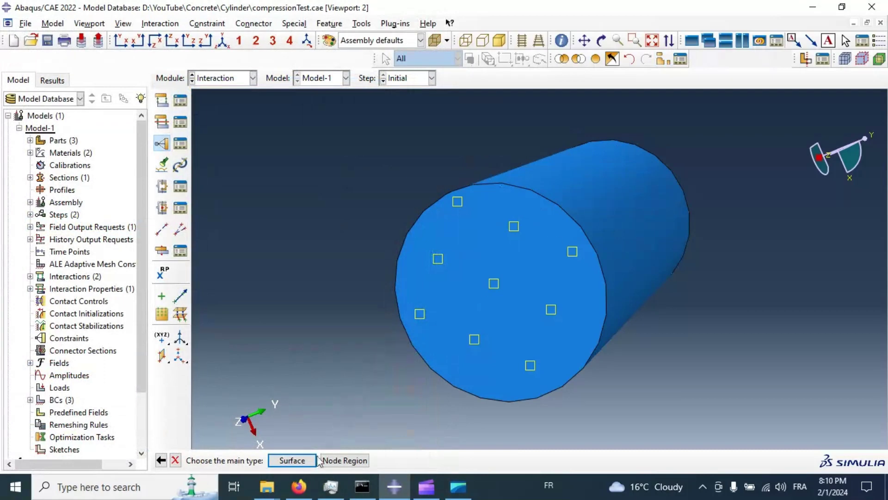
- Pick the cylinder's outer side face as the Tie's main surface
click(296, 461)
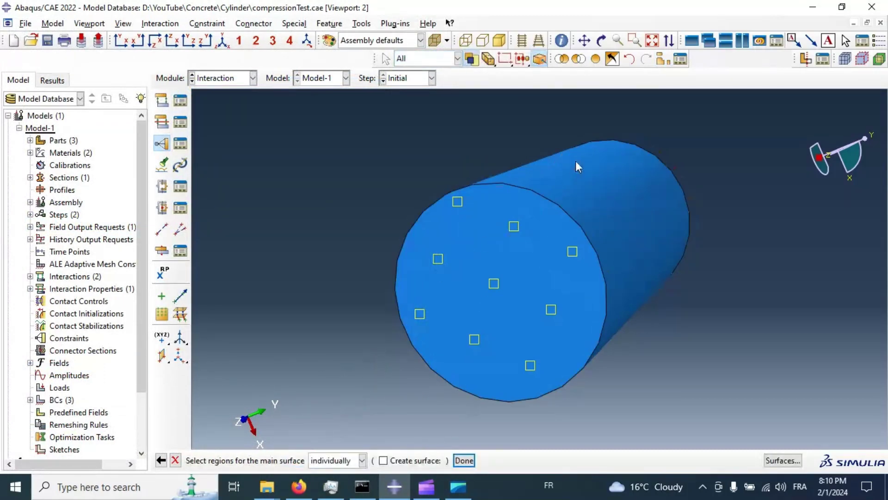
click(607, 200)
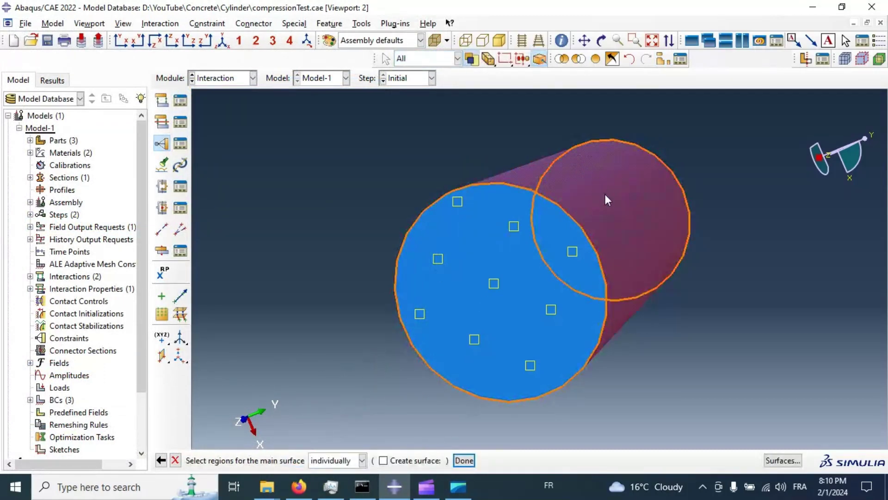
click(464, 461)
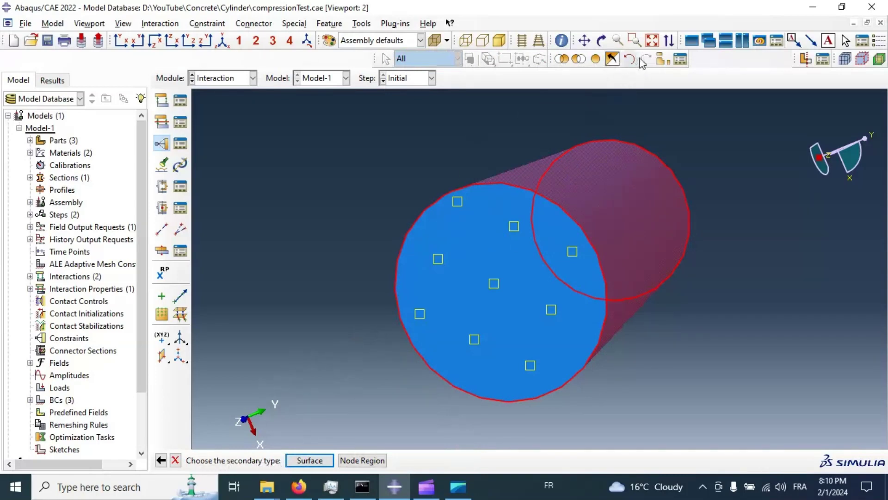
click(680, 59)
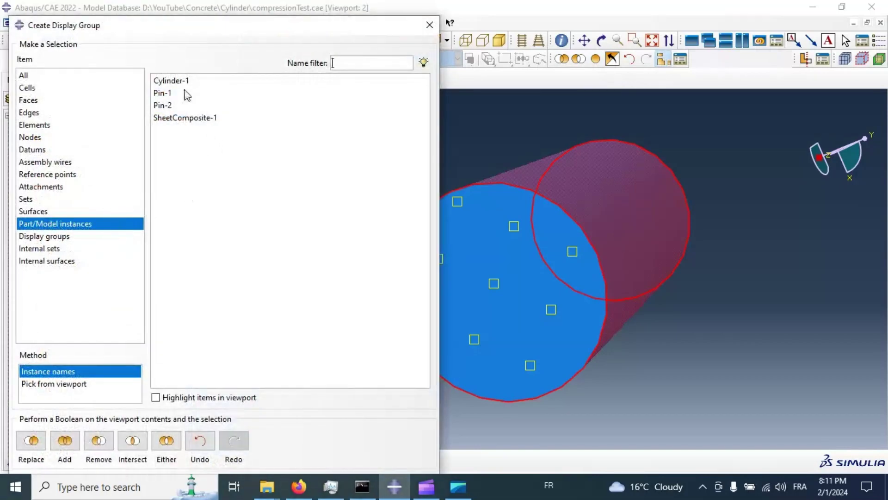
- Tie both halves of SheetComposite-1, purple side, as the secondary surface with default settings
click(185, 119)
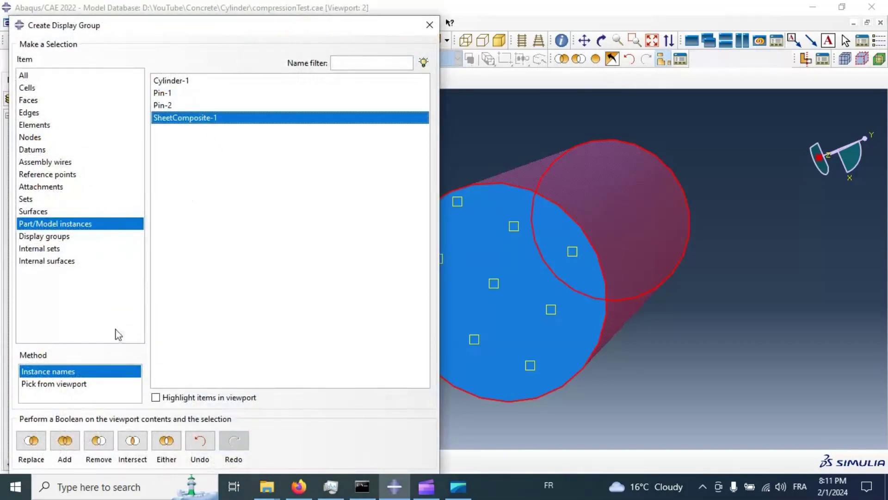
click(31, 440)
click(430, 25)
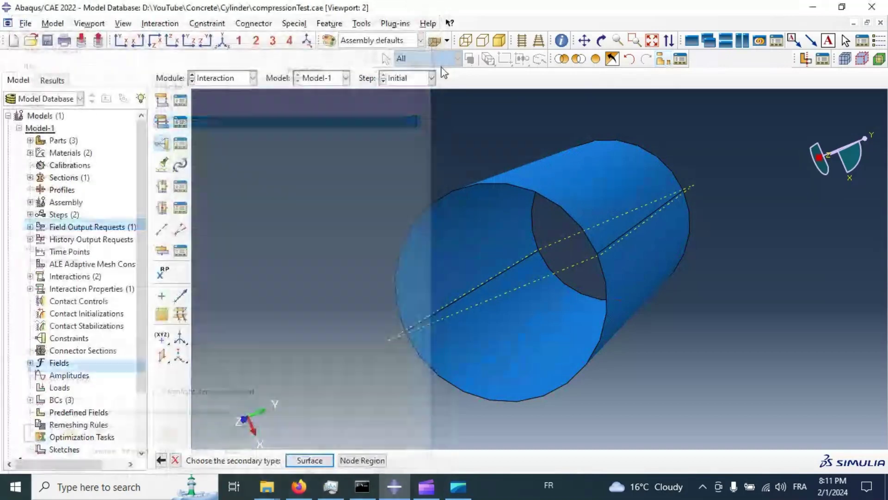
click(309, 460)
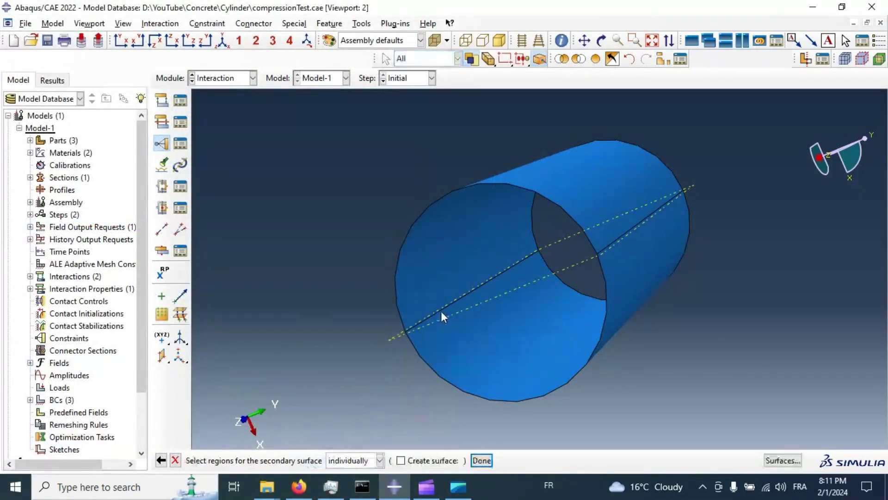
click(445, 289)
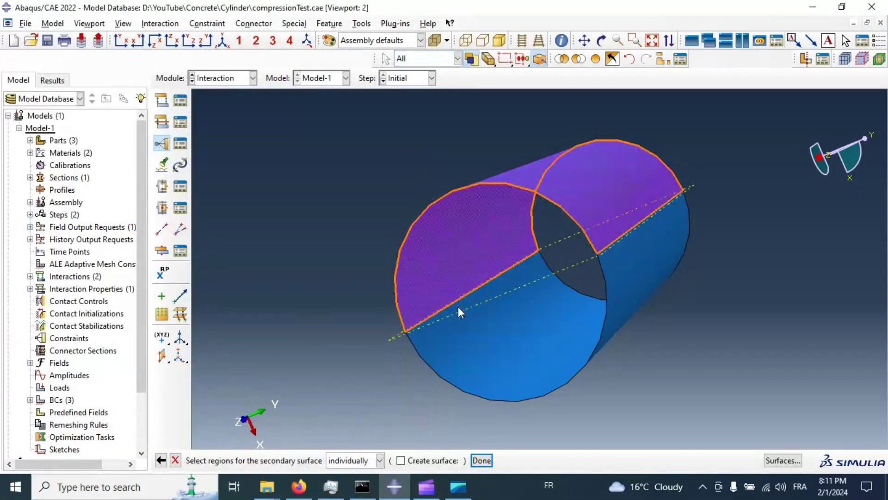
shift+click(516, 364)
click(482, 460)
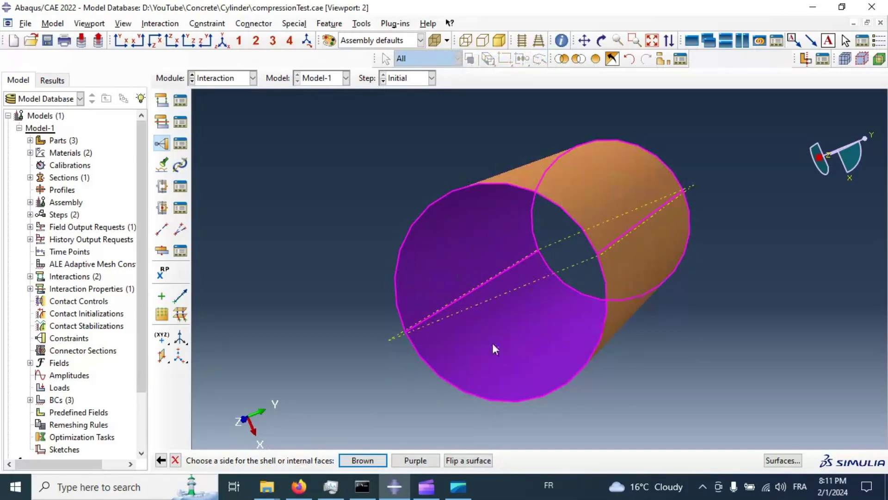
click(415, 461)
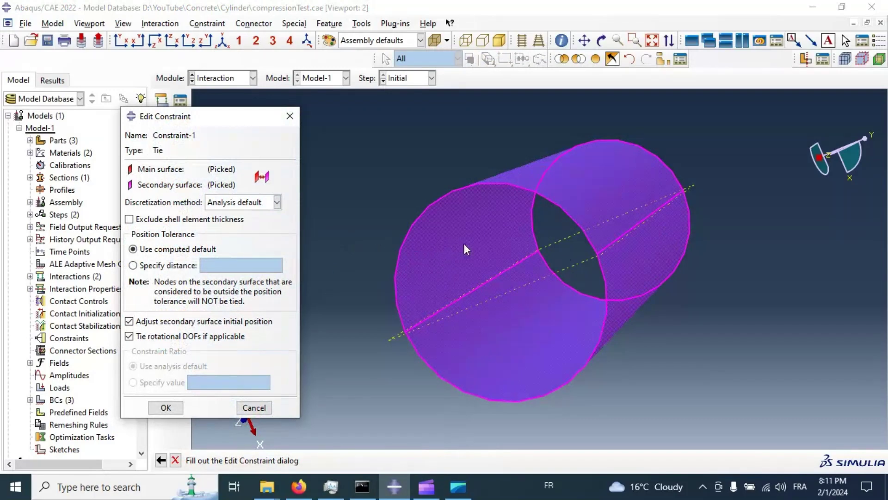
click(167, 407)
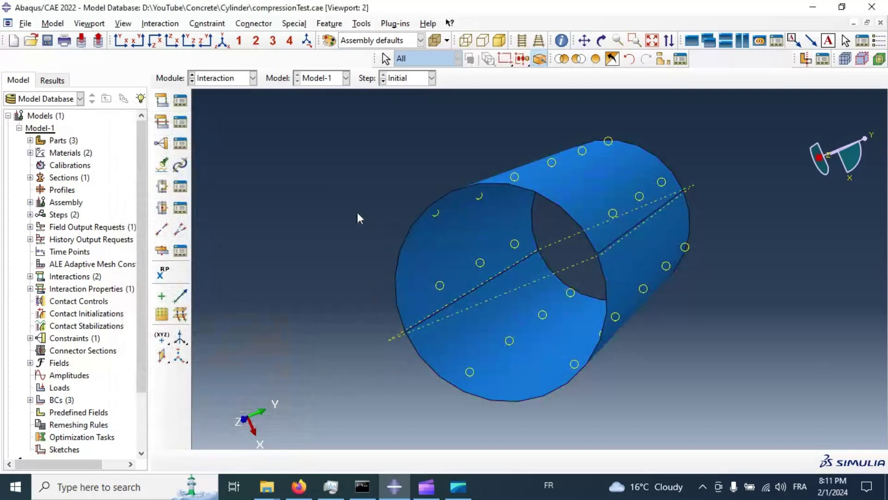
- Show all parts again and review Constraint-1 in the Constraint Manager without changes
click(595, 59)
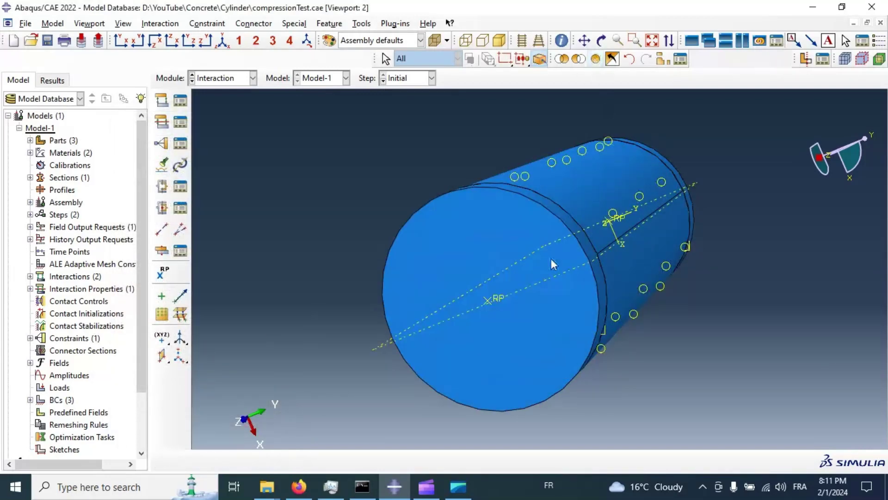
click(180, 143)
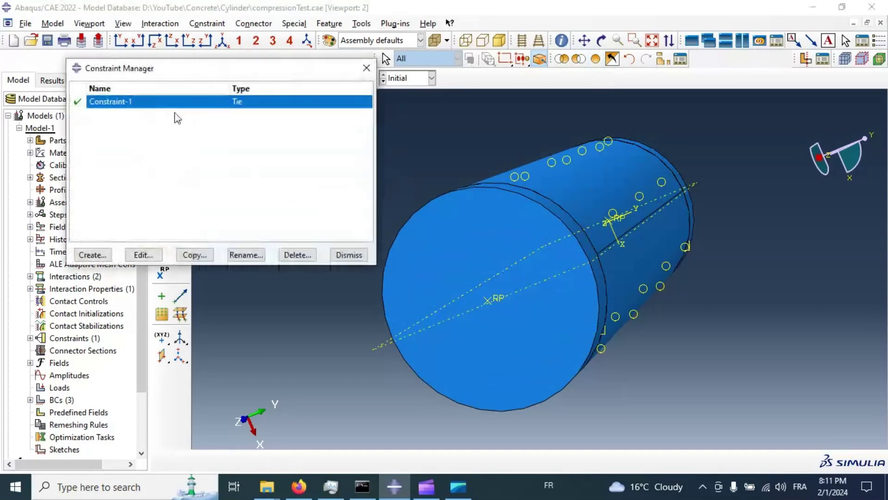
click(135, 103)
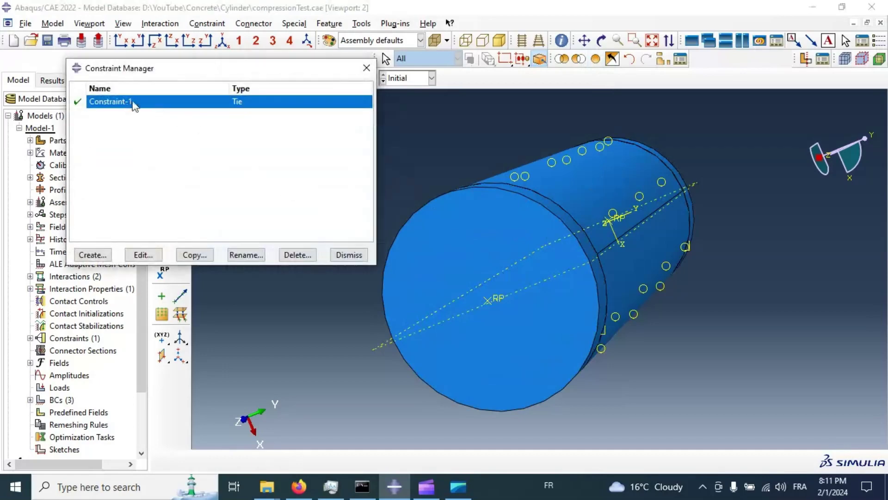
click(142, 255)
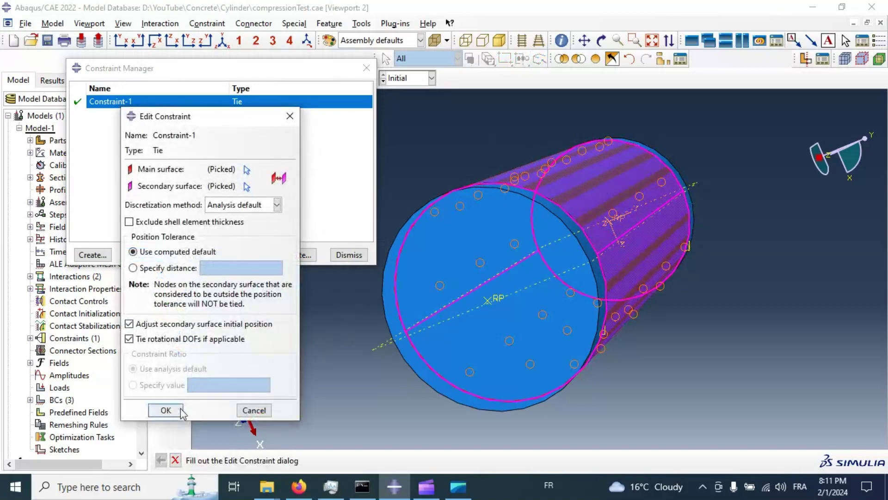
click(166, 411)
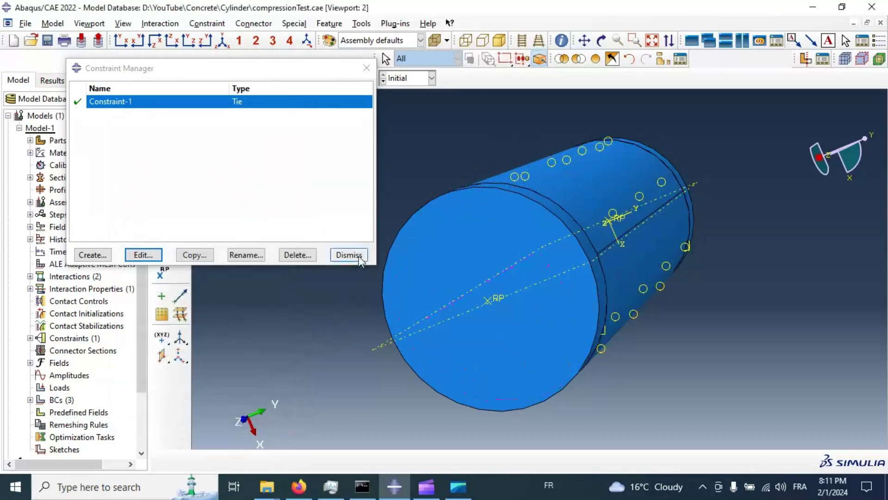
click(356, 256)
click(234, 79)
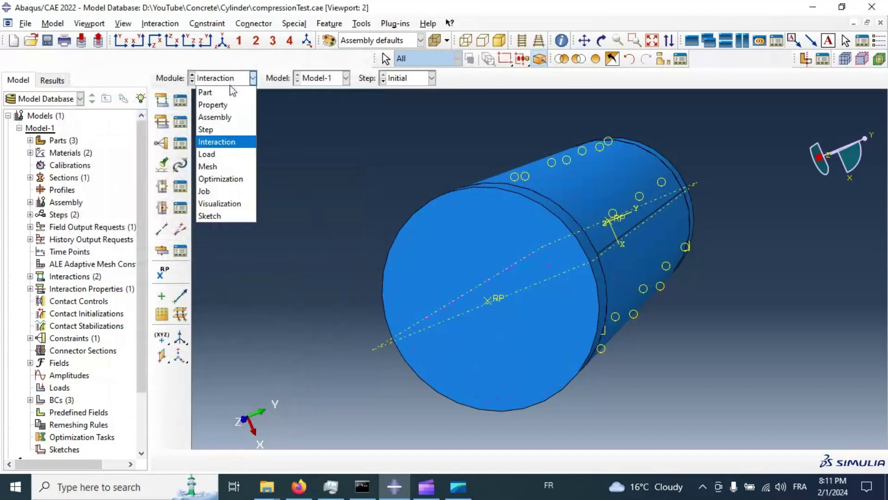
- Pass through the Load module into Mesh and display the SheetComposite part alone
click(217, 153)
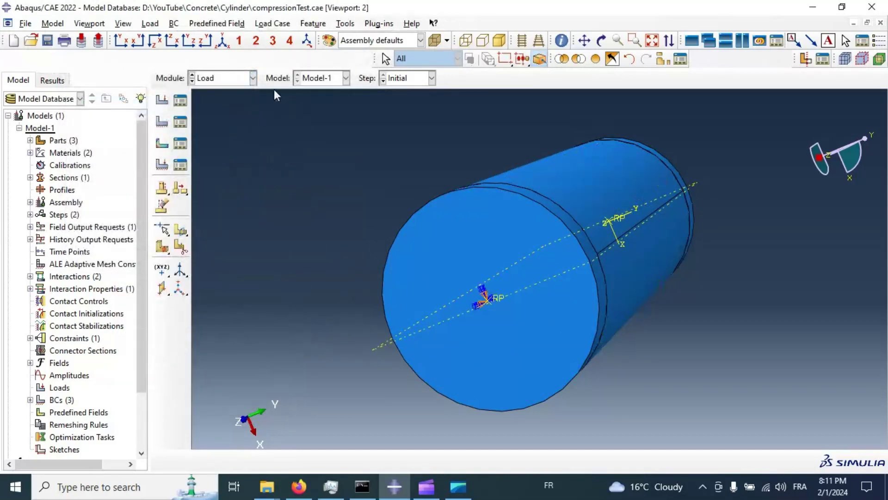
click(231, 81)
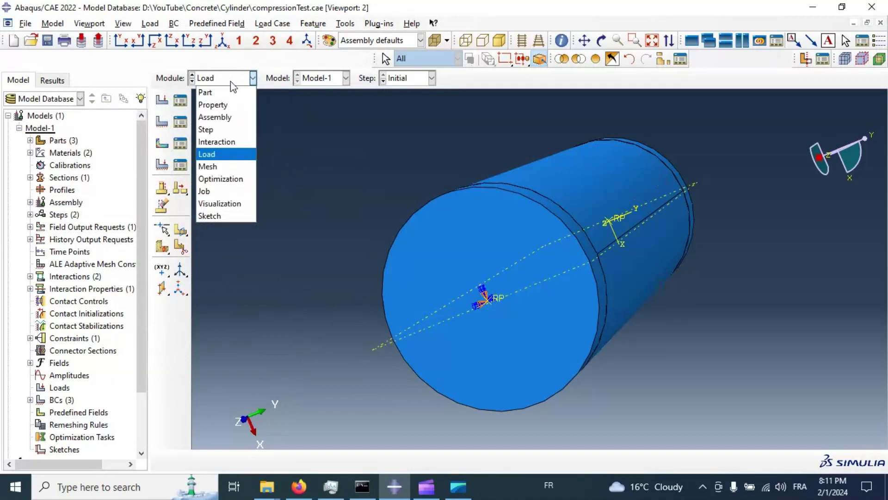
click(233, 165)
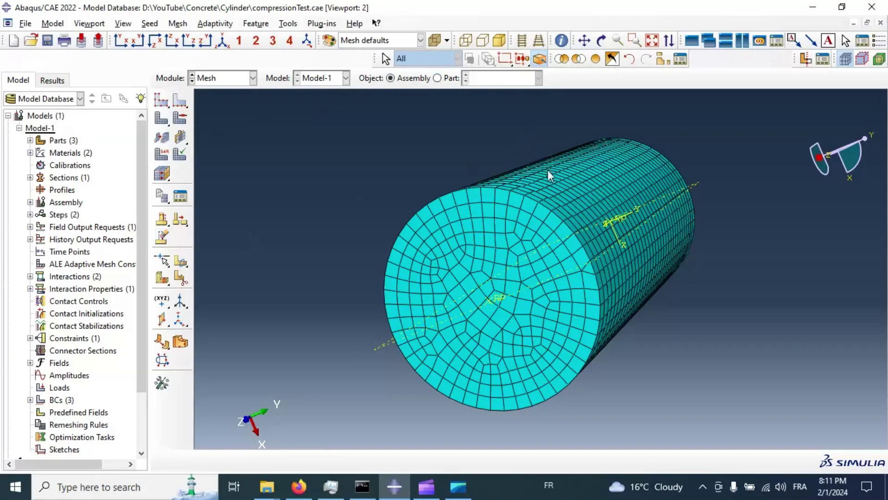
click(437, 78)
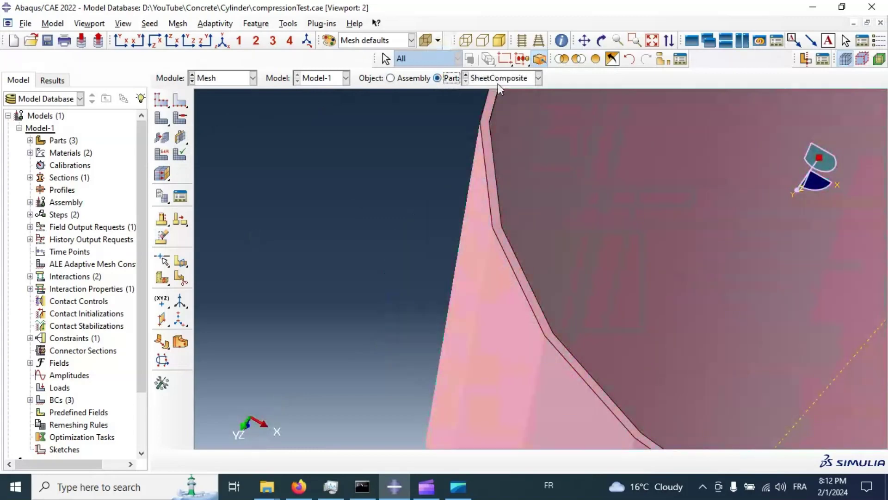
scroll(443, 165, up, 5)
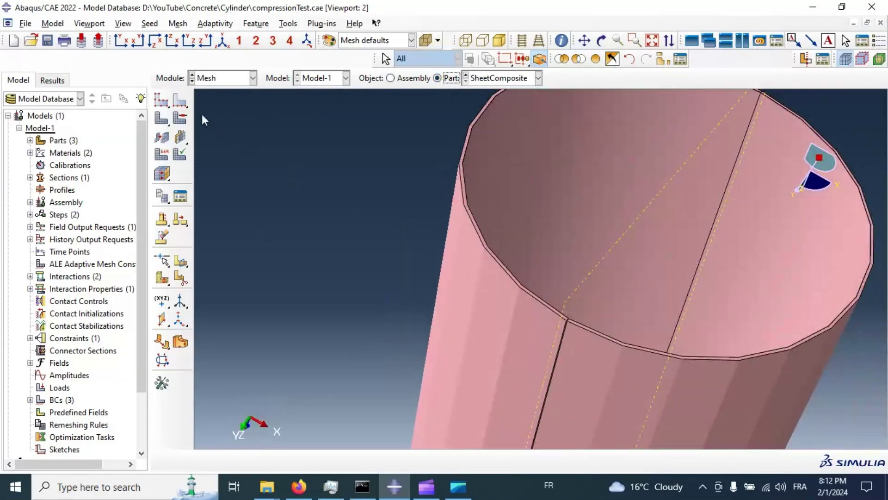
- Turn off shell thickness rendering in the sheet part's display options
click(90, 23)
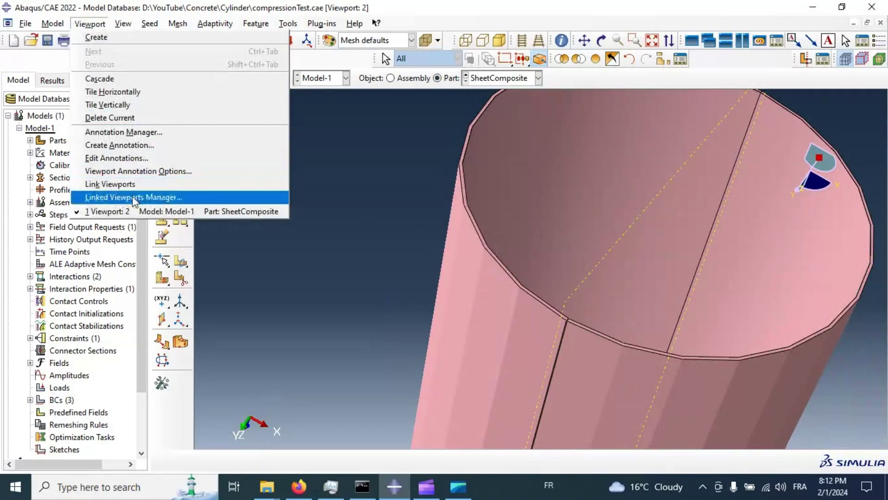
click(90, 23)
click(123, 23)
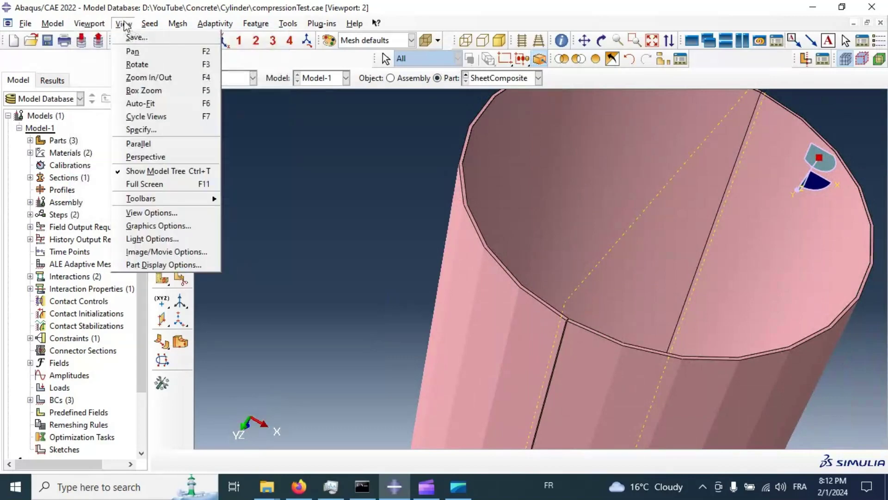
click(172, 265)
click(41, 406)
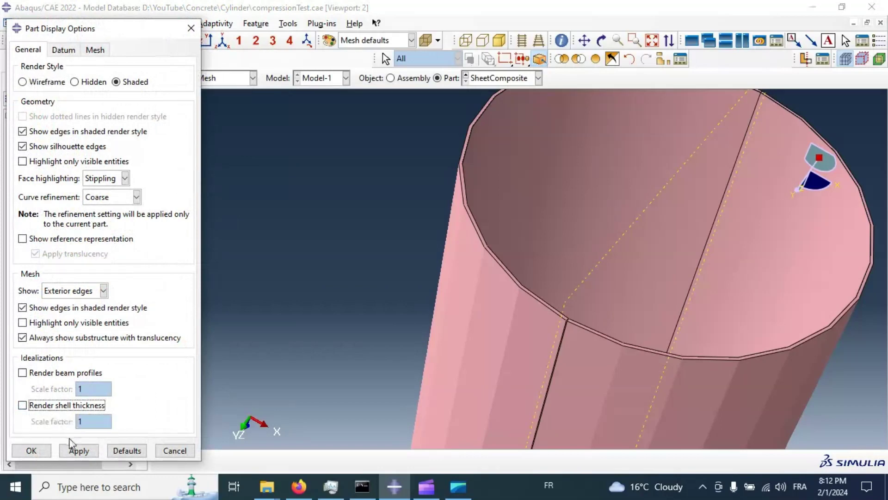
click(78, 449)
click(32, 449)
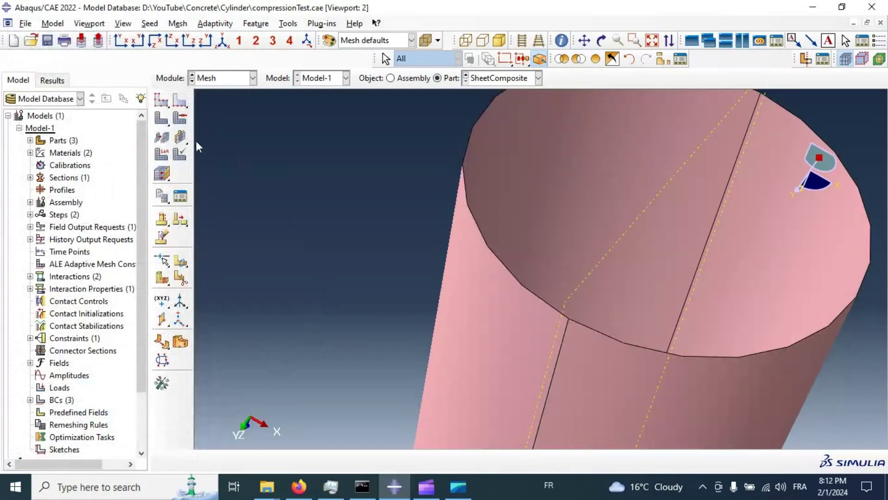
- Show the whole meshed assembly again and orbit it to view the cylinder's side
click(401, 78)
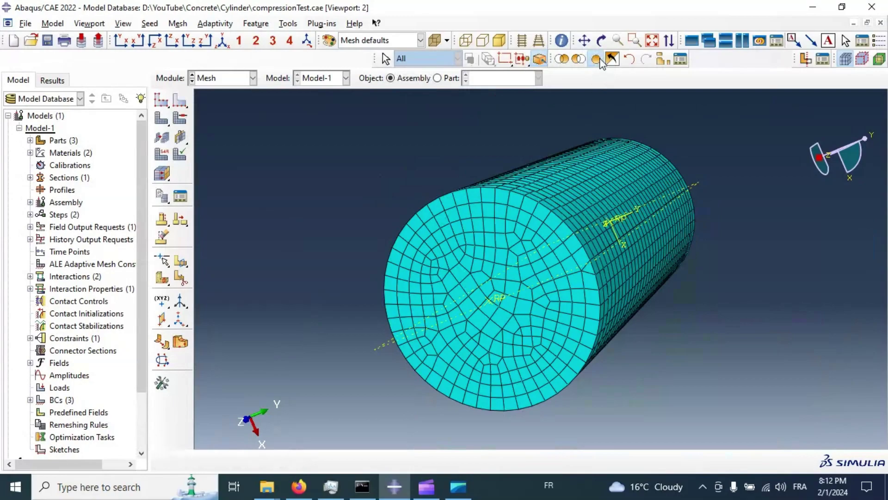
click(601, 40)
drag(545, 178, 565, 240)
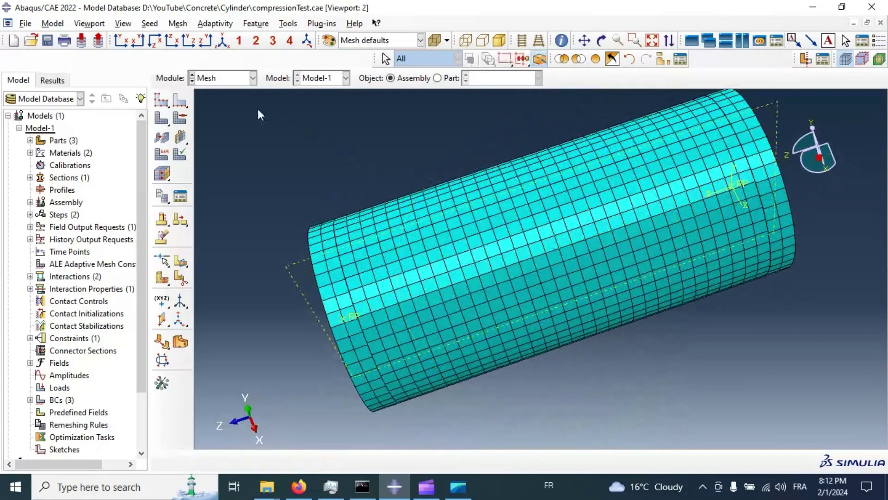
click(224, 79)
click(209, 129)
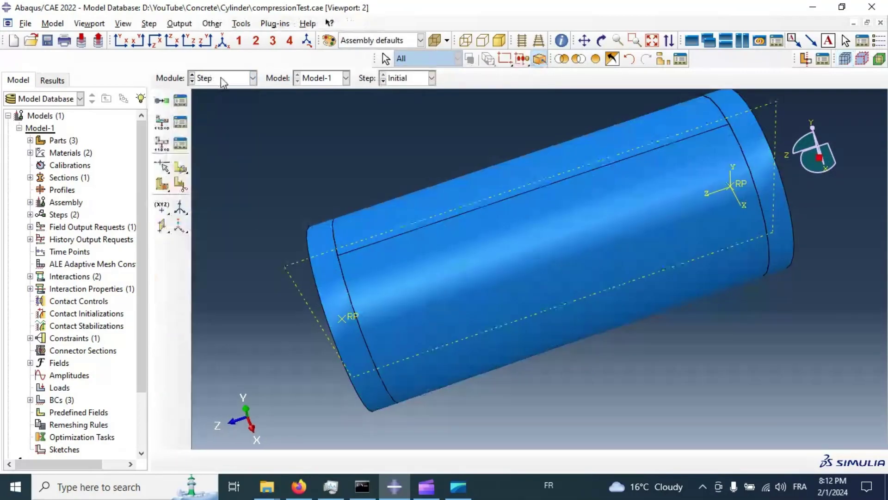
- In the Assembly module, select the SheetComposite-1 instance in the model tree
click(252, 77)
click(222, 118)
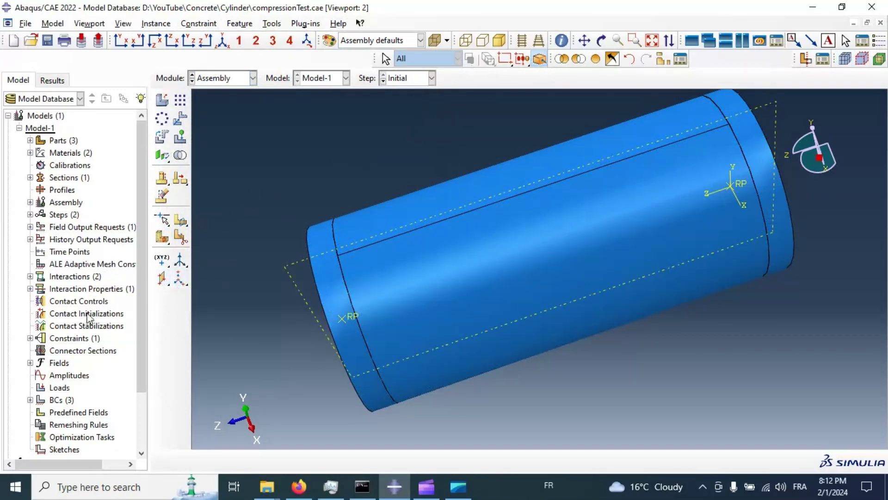
click(30, 203)
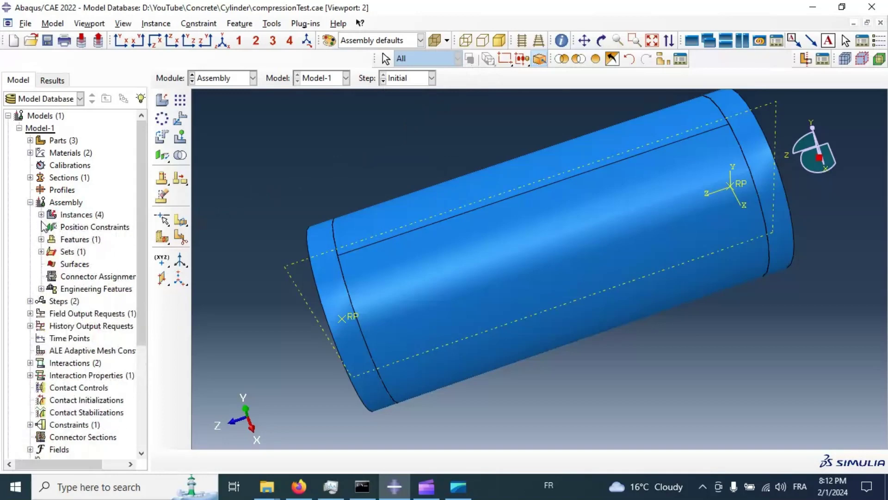
click(42, 215)
click(78, 266)
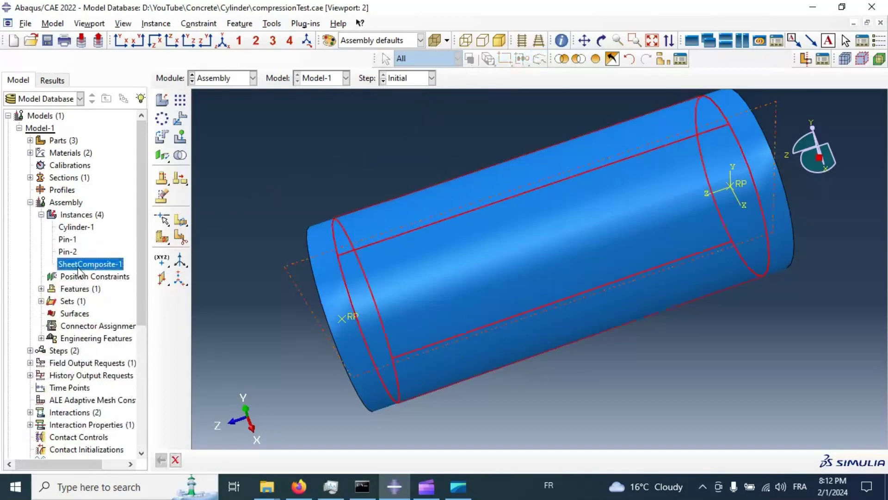
- Mesh the SheetComposite part with a global seed size of 10
click(220, 79)
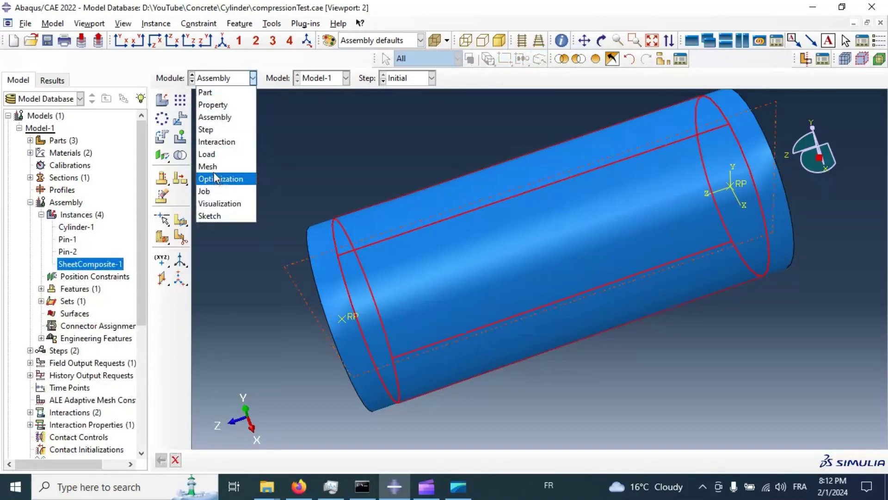
click(208, 166)
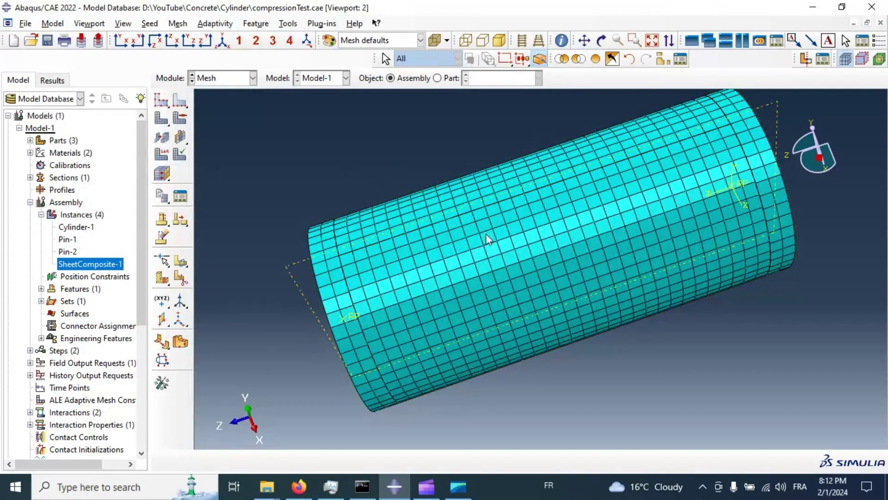
click(437, 78)
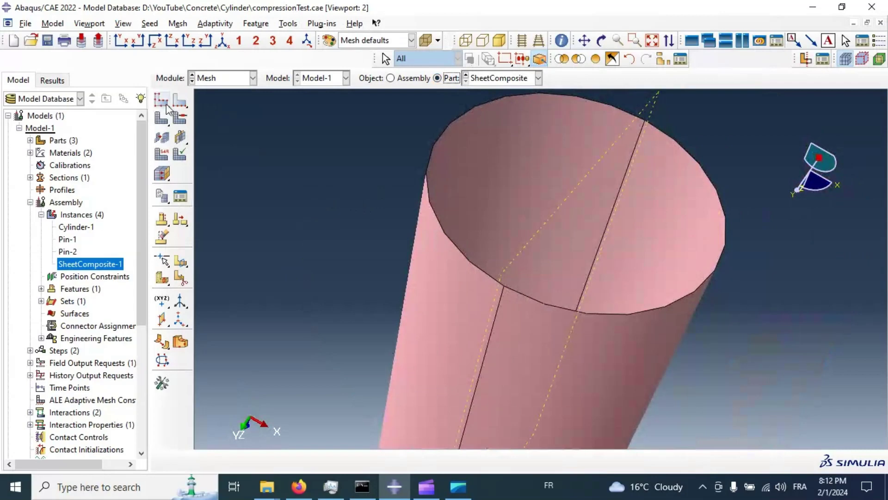
click(165, 105)
text(10)
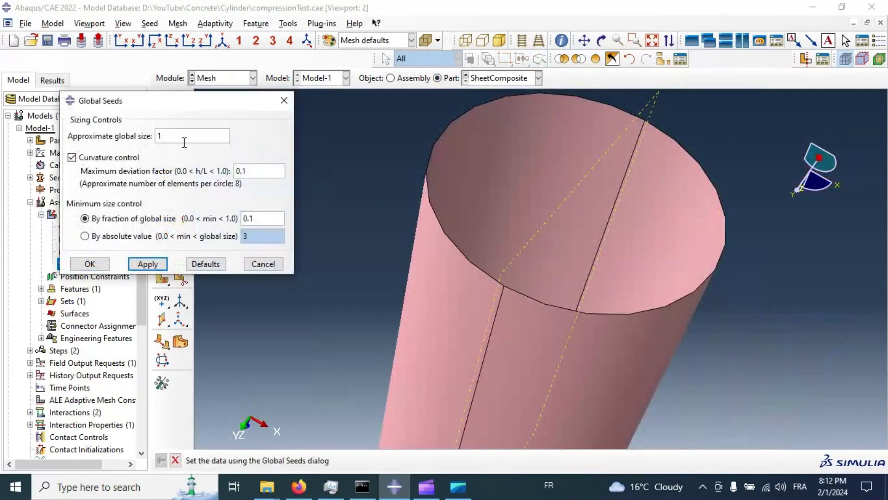
click(160, 262)
click(90, 263)
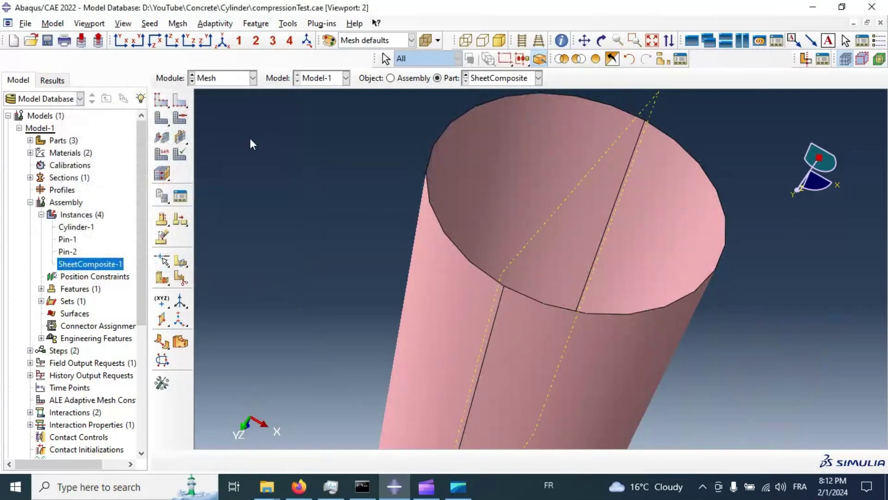
click(161, 118)
click(269, 460)
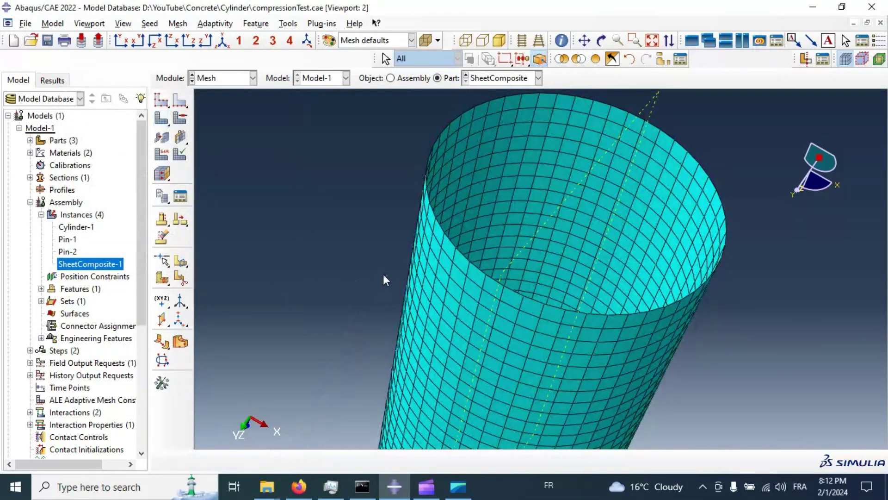
- Return to the assembly view, orbit to the cylinder's end face, and enter the Job module
click(391, 78)
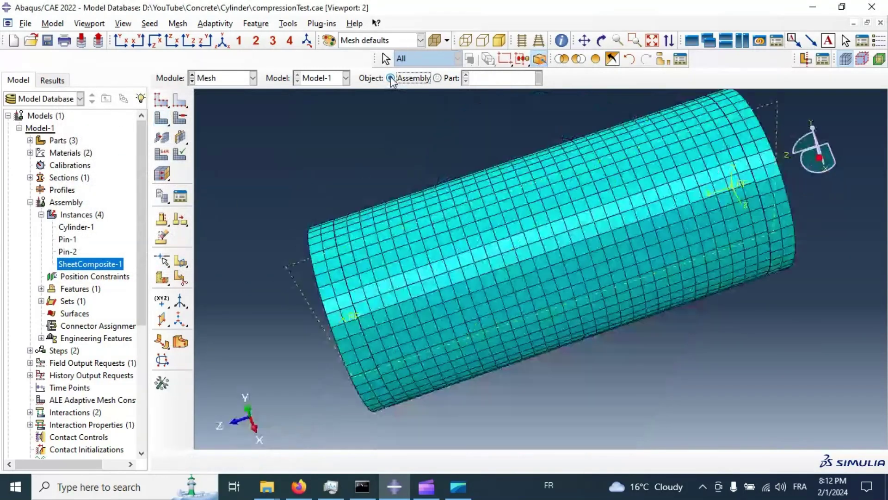
click(601, 40)
drag(482, 184, 319, 195)
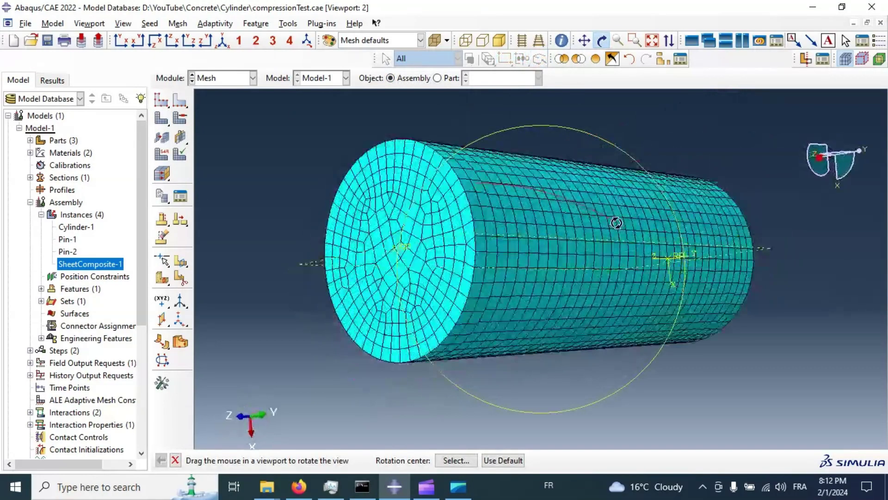
click(226, 76)
click(220, 195)
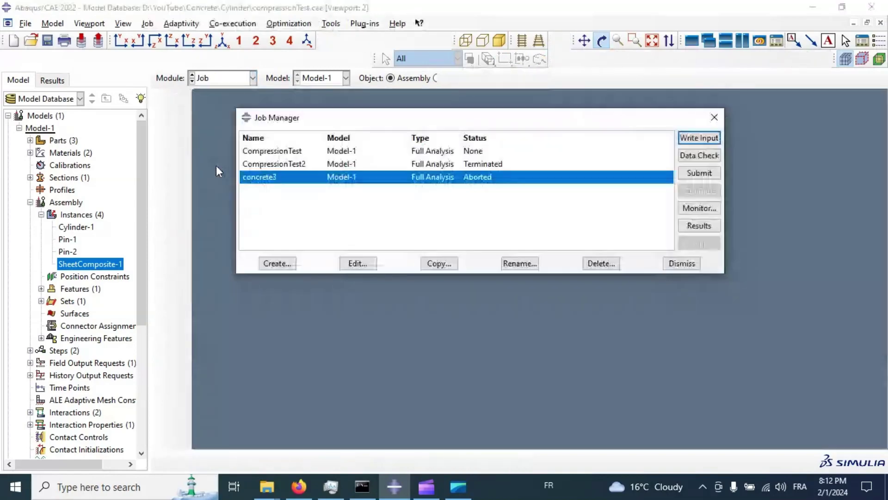
- Create a job named StrengheningConcrete with default settings and run a data check
click(290, 263)
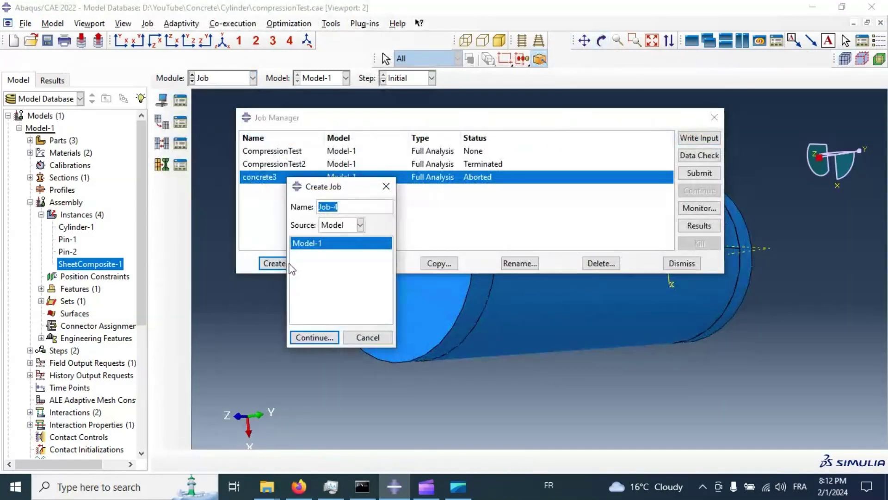
text(RE)
key(BackSpace)
key(BackSpace)
text(Strengh)
text(eningConcre)
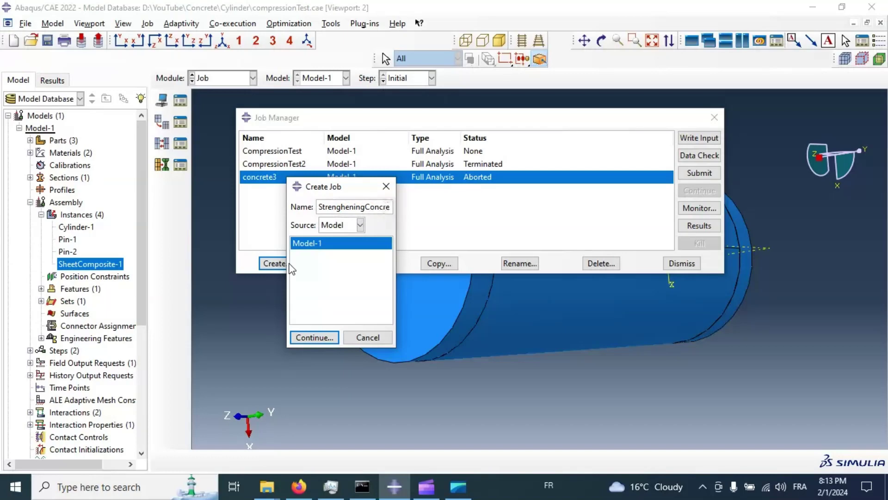
text(te)
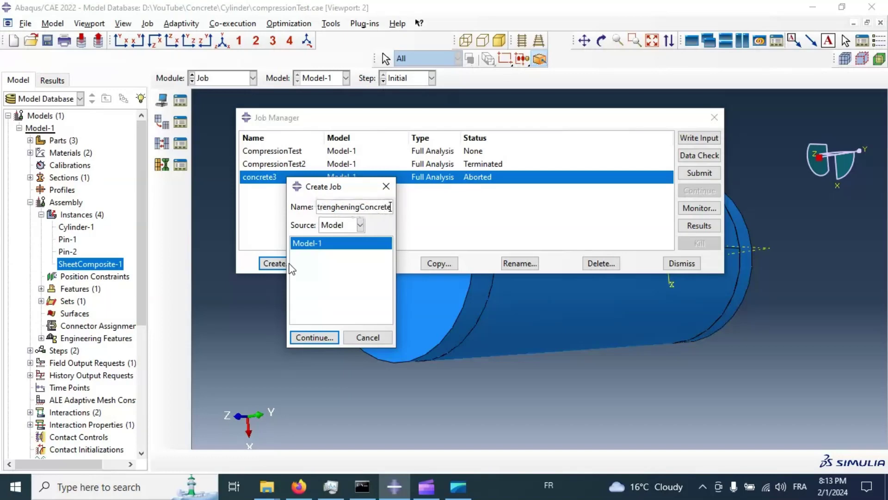
click(324, 337)
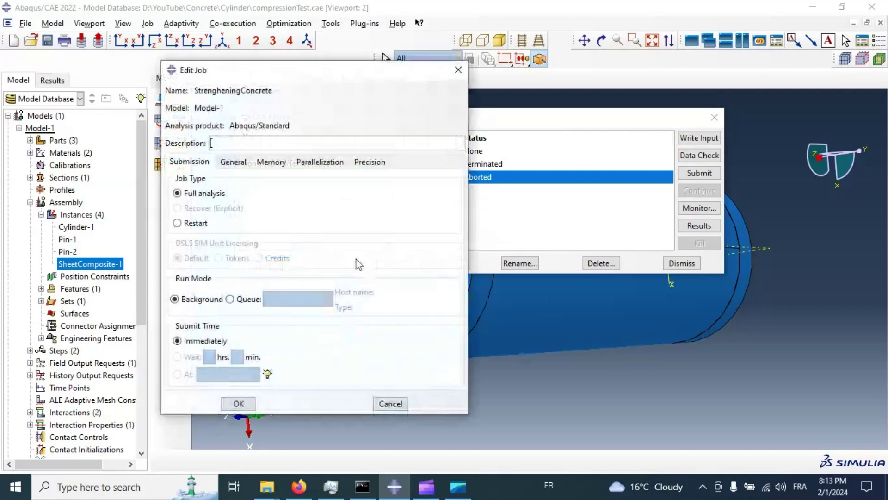
click(238, 403)
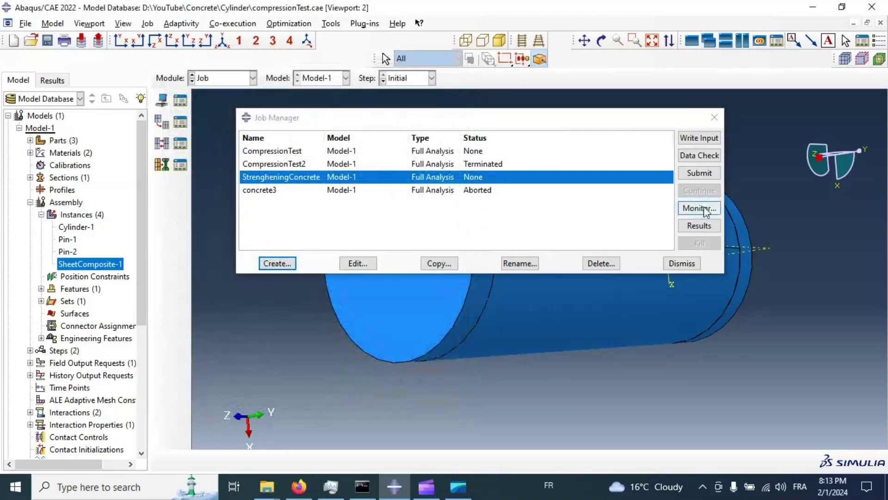
click(700, 156)
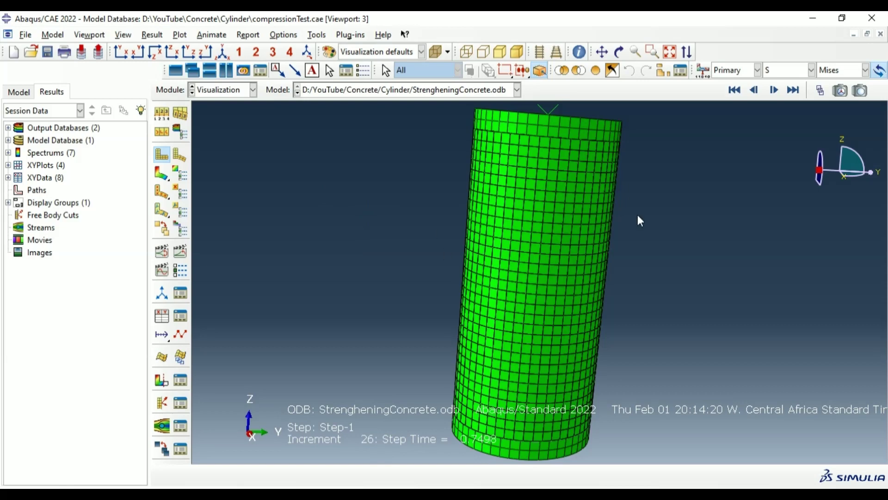
- Plot DAMAGEC contours on the StrengheningConcrete results and maximize the damage viewport
click(161, 174)
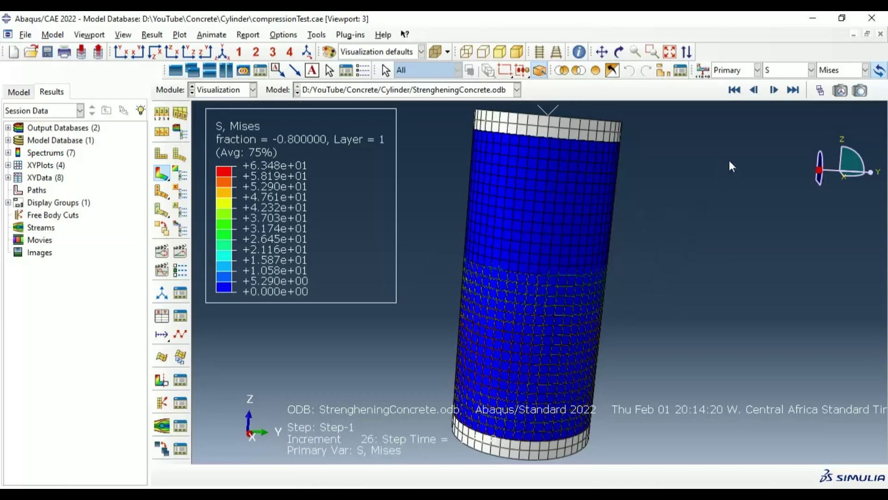
click(792, 71)
click(787, 170)
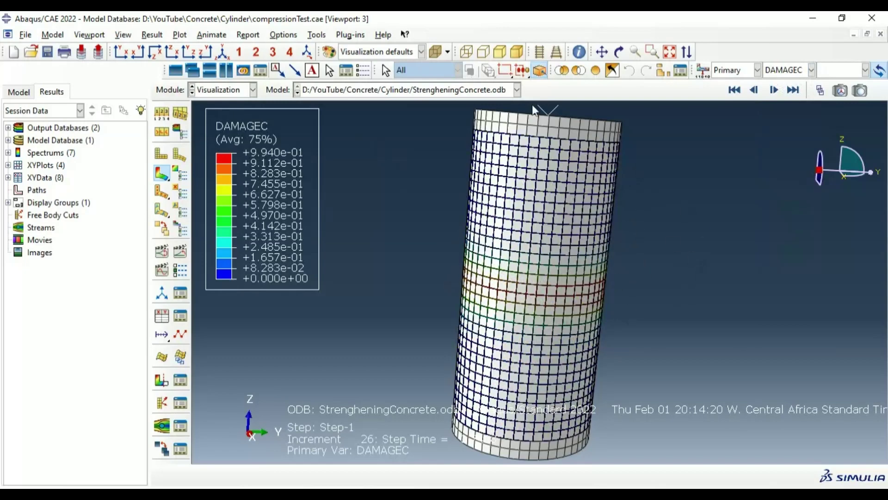
click(663, 71)
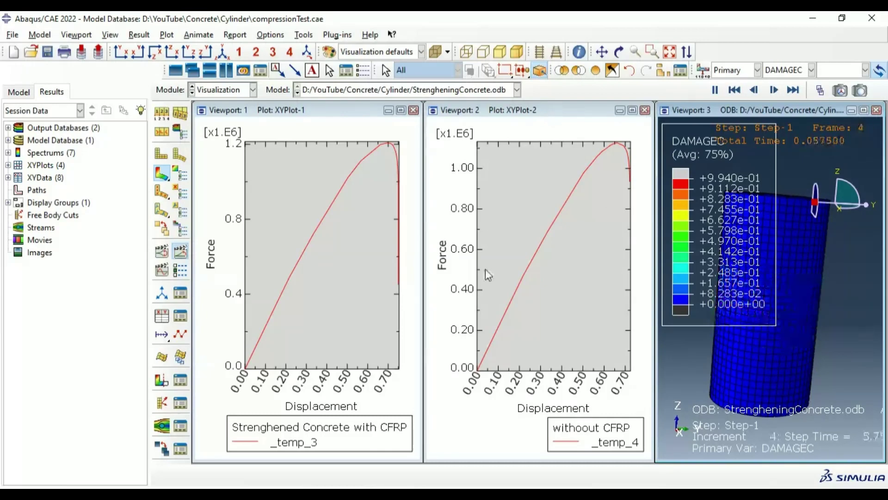
click(864, 110)
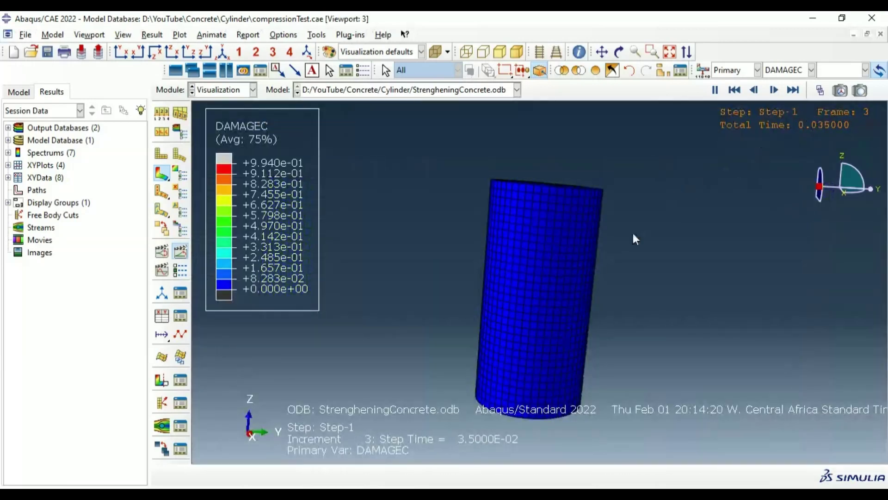